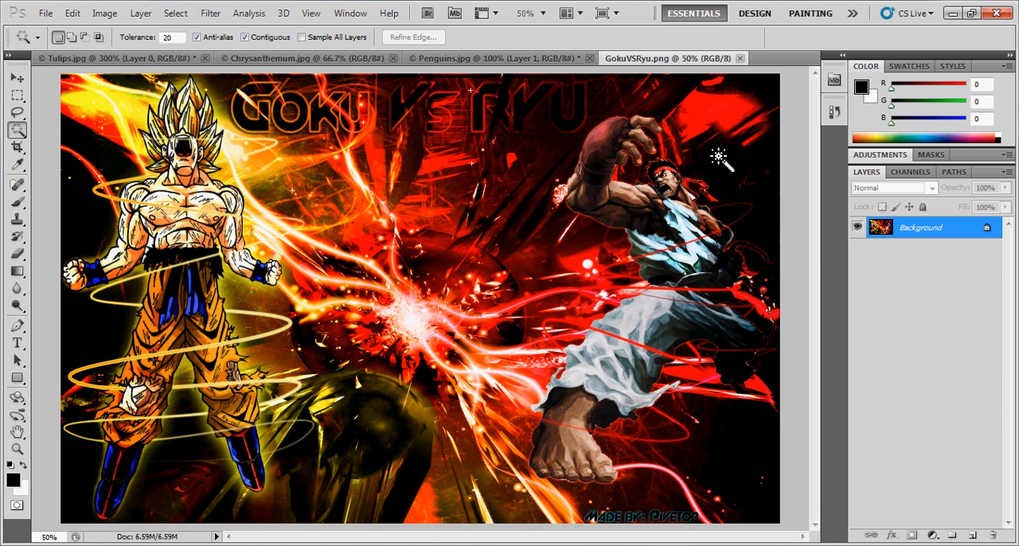
- Start a web export of GokuVSRyu.png and inspect both characters in the PNG-24 preview
click(45, 14)
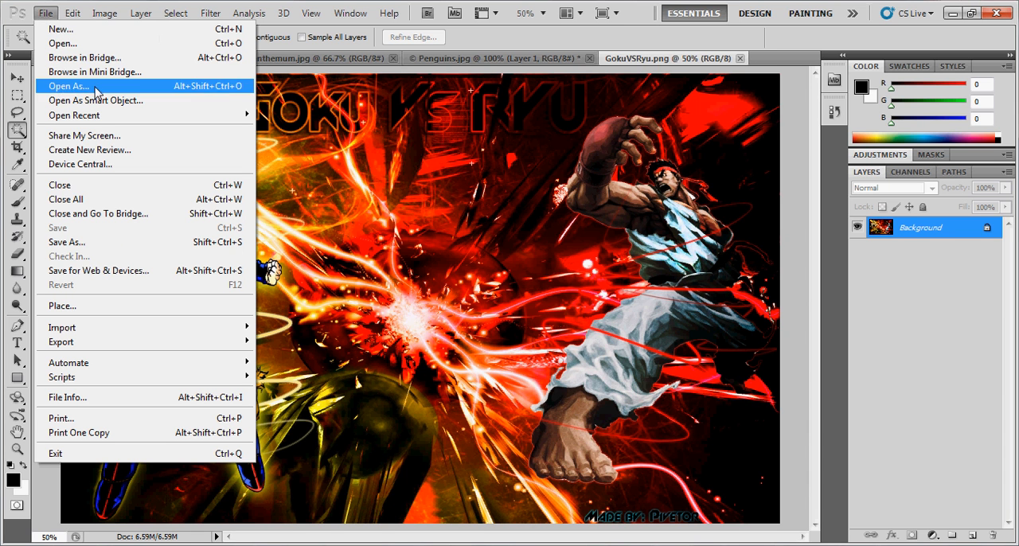
click(128, 271)
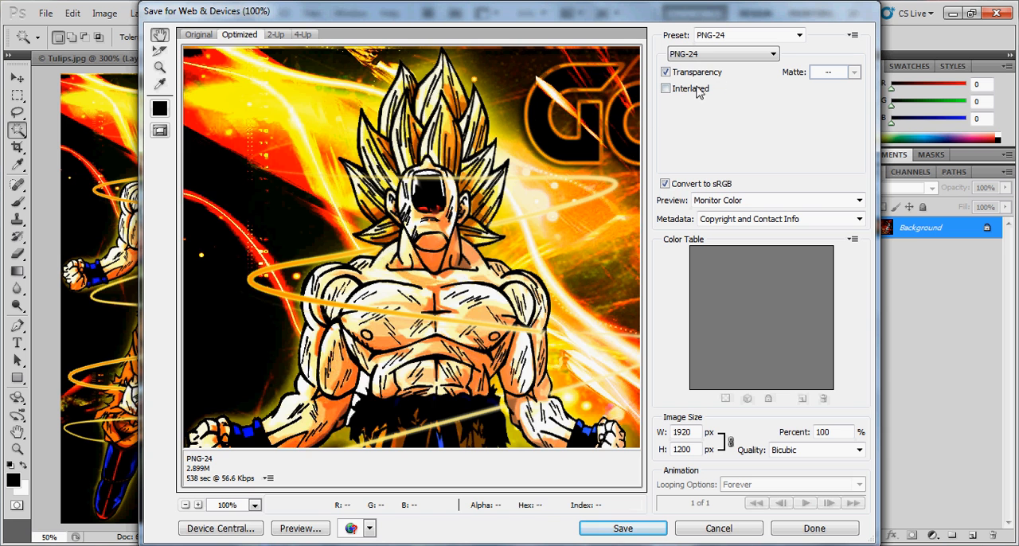
drag(608, 161, 183, 276)
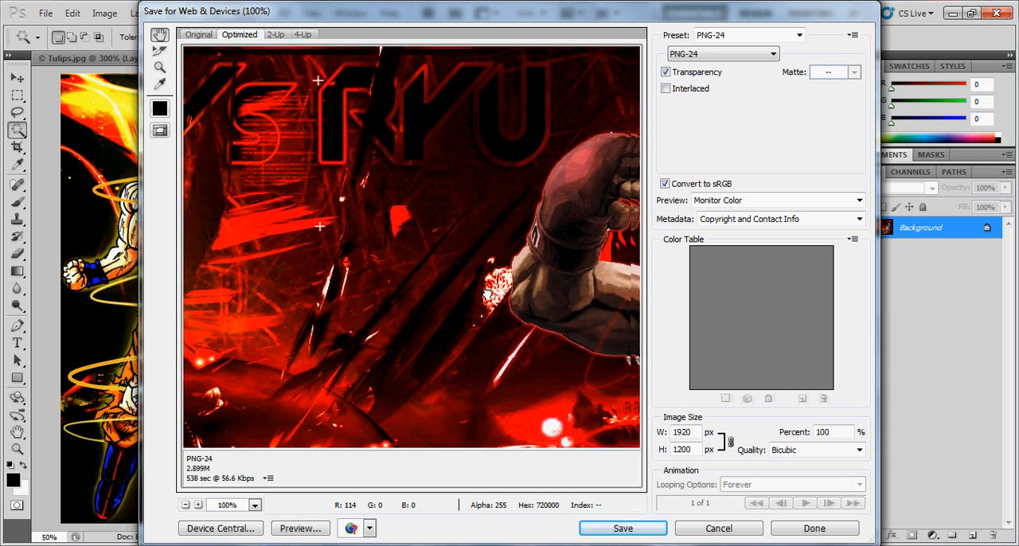
drag(603, 302, 294, 315)
drag(465, 384, 468, 280)
- Set the web export format to JPEG at Maximum quality and inspect the image preview
click(735, 56)
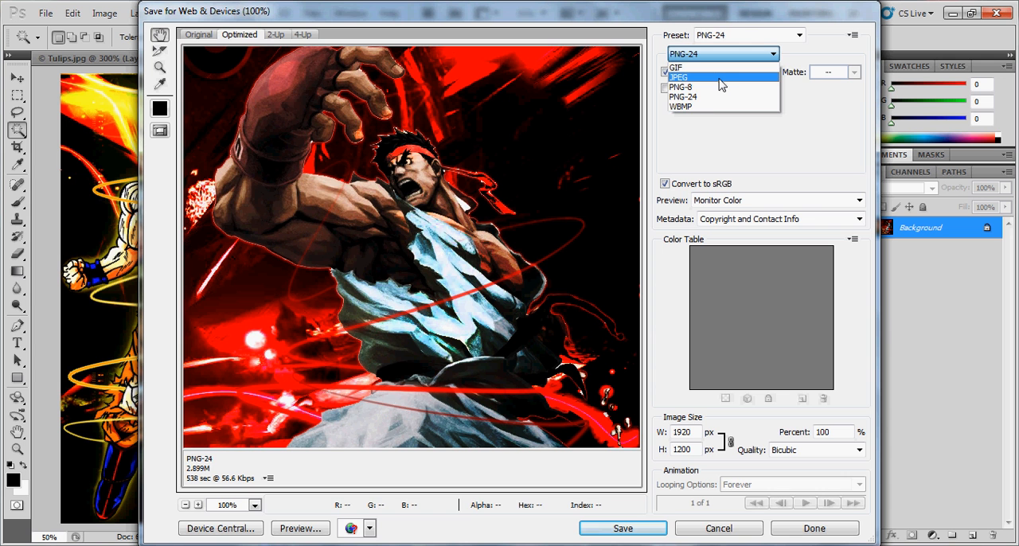
click(719, 79)
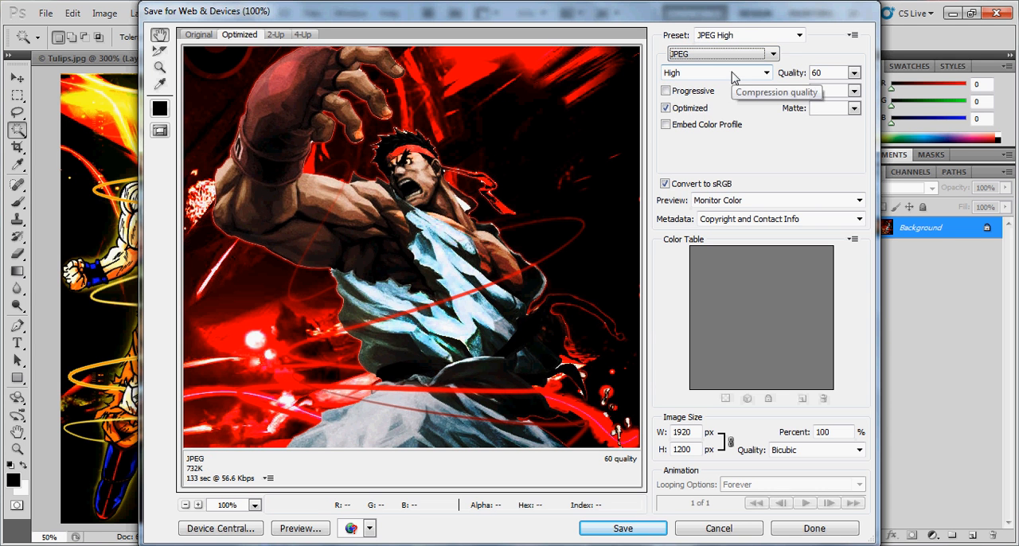
click(749, 73)
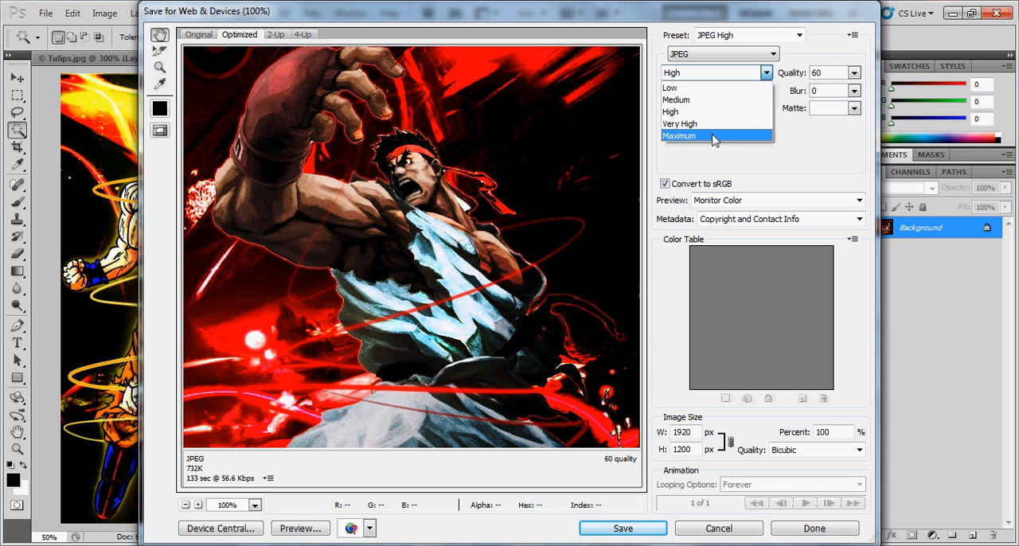
click(711, 133)
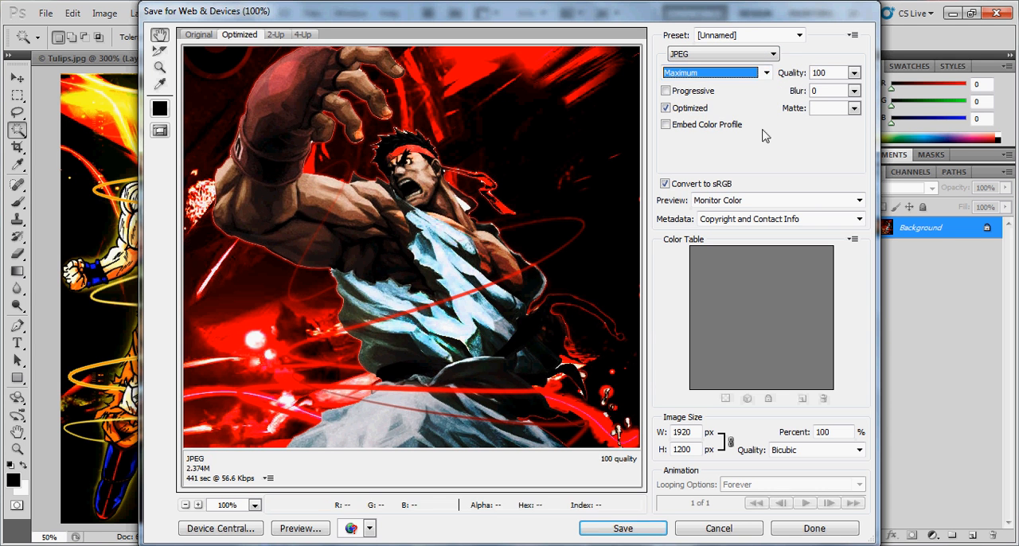
drag(403, 229, 403, 320)
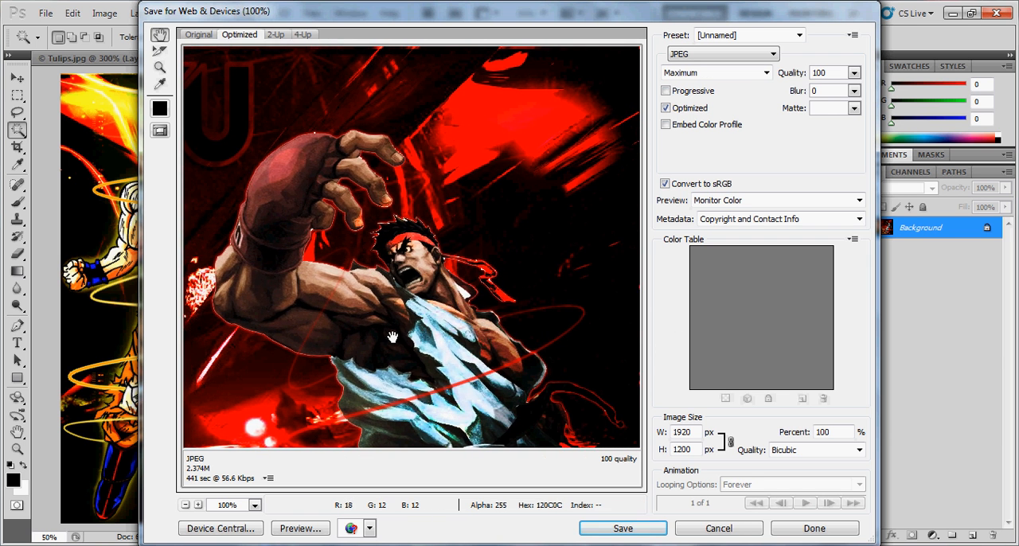
drag(293, 248, 650, 253)
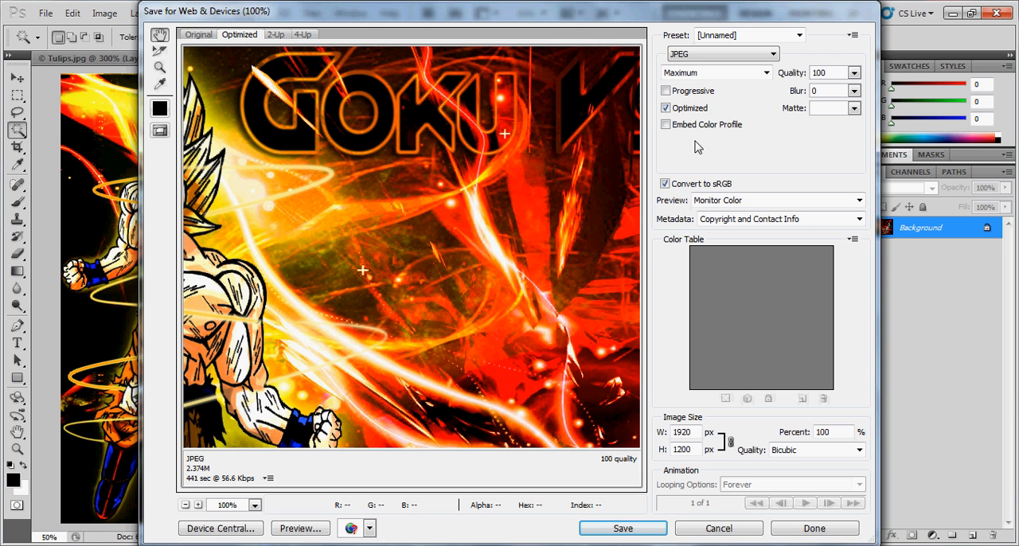
- Set the web export format to PNG-24, inspect the preview across the image, and cancel the export
click(717, 55)
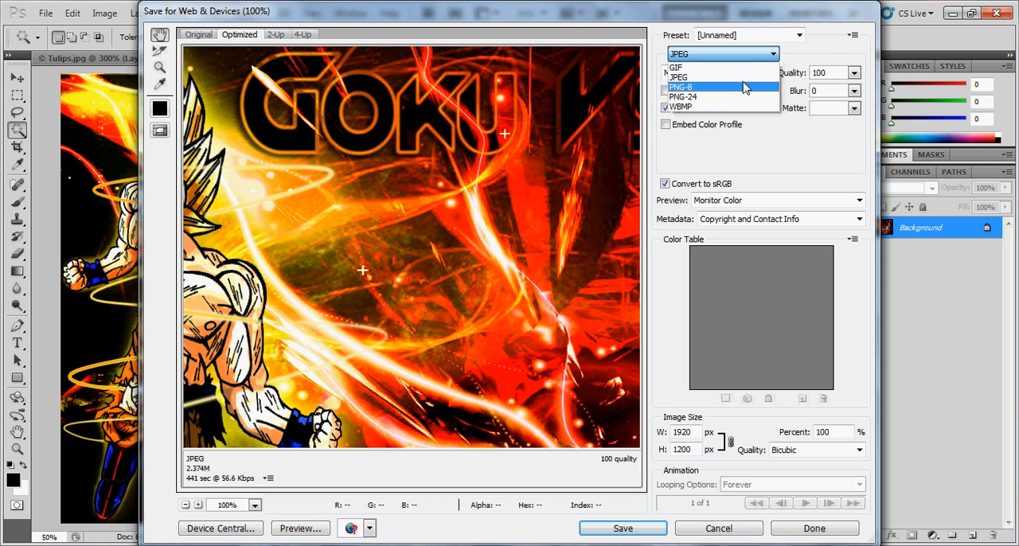
click(723, 97)
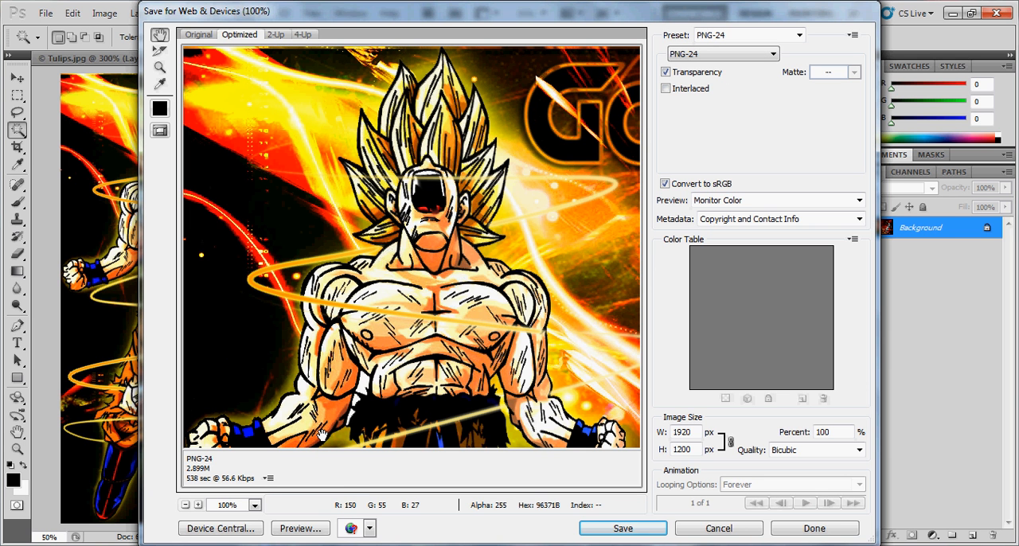
drag(587, 261, 318, 349)
drag(488, 297, 247, 342)
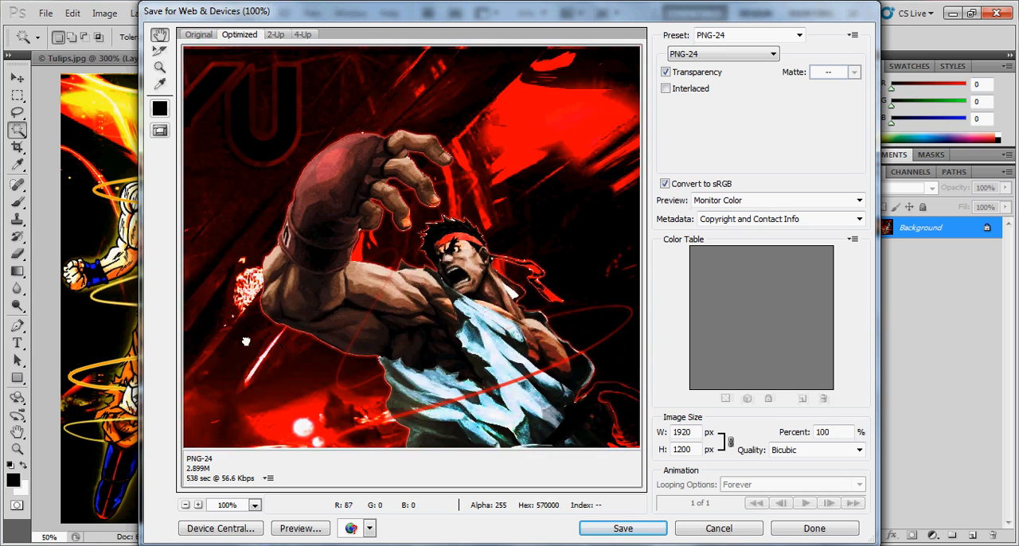
drag(570, 360, 504, 204)
drag(263, 296, 517, 247)
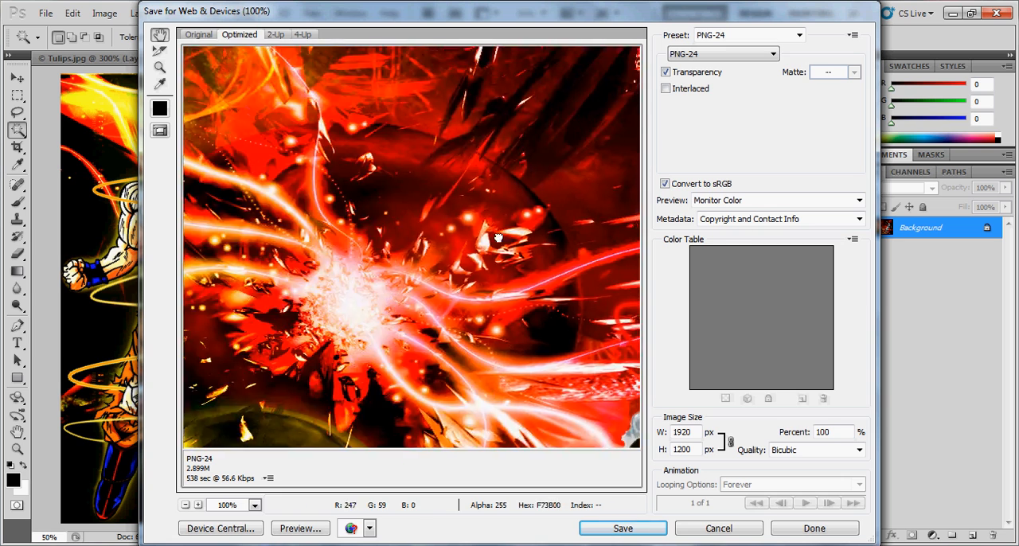
drag(231, 310, 464, 220)
drag(278, 343, 466, 40)
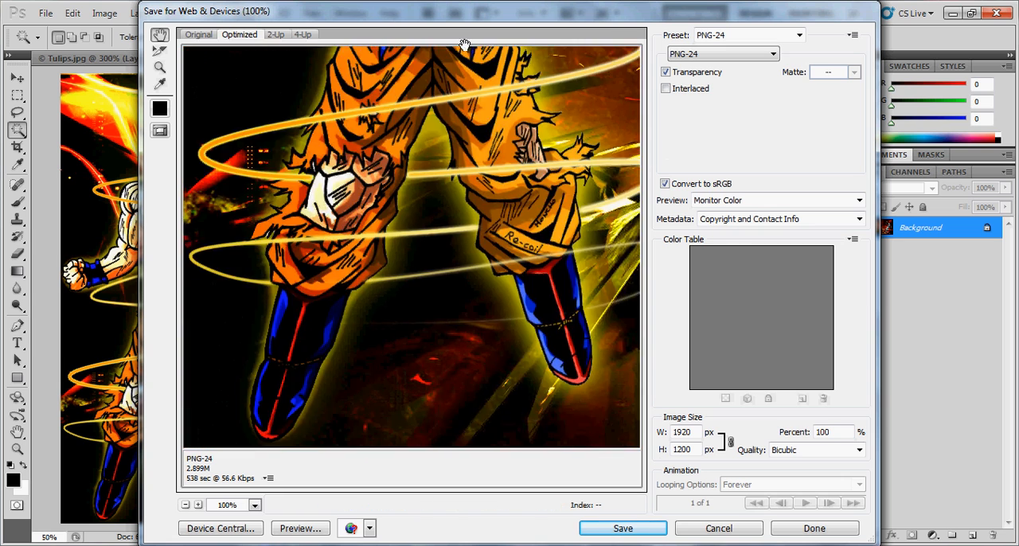
click(719, 529)
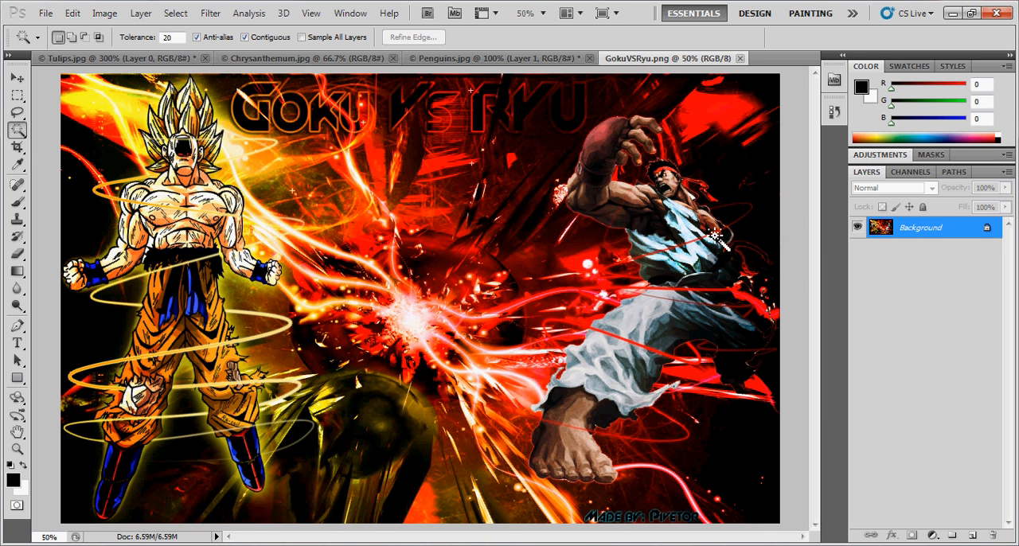
click(476, 60)
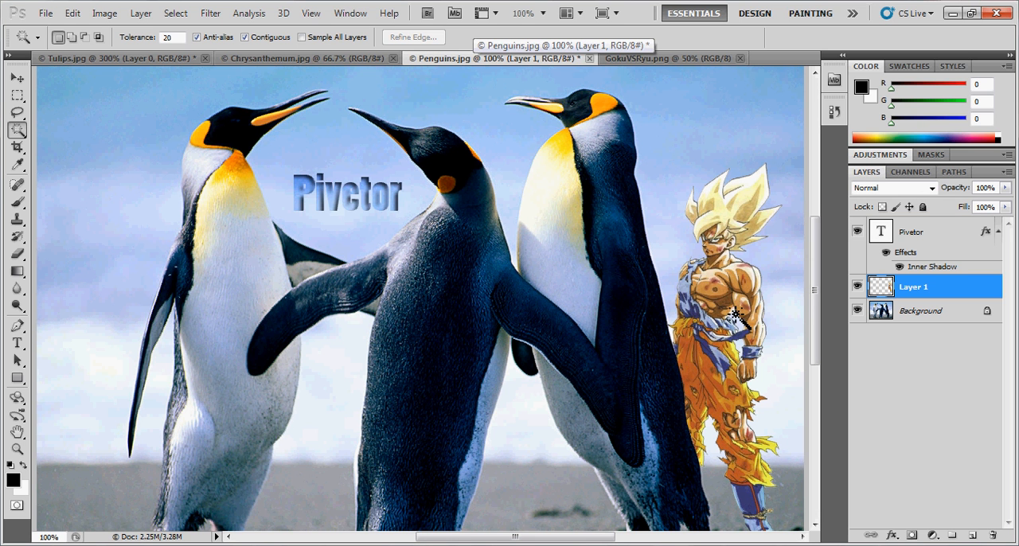
click(621, 59)
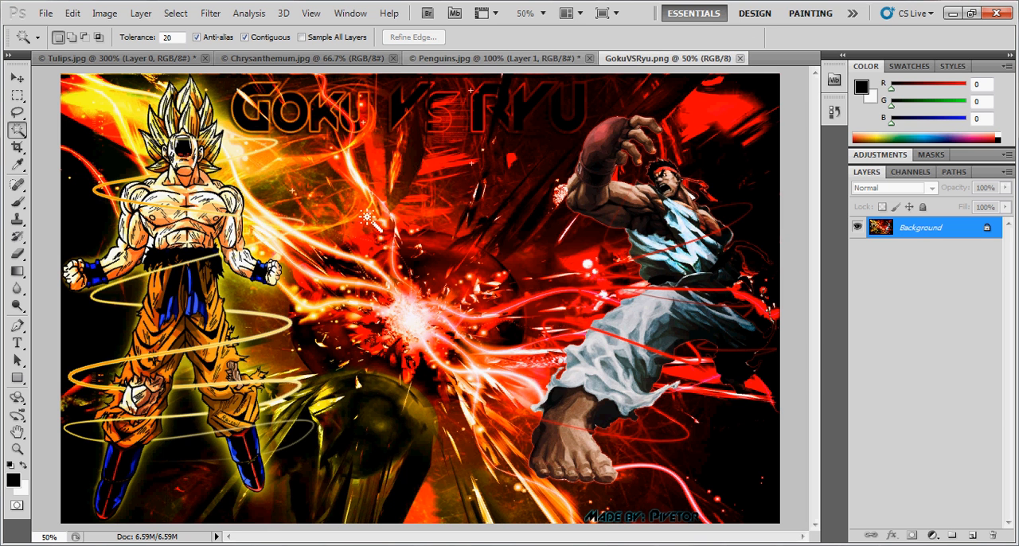
click(186, 200)
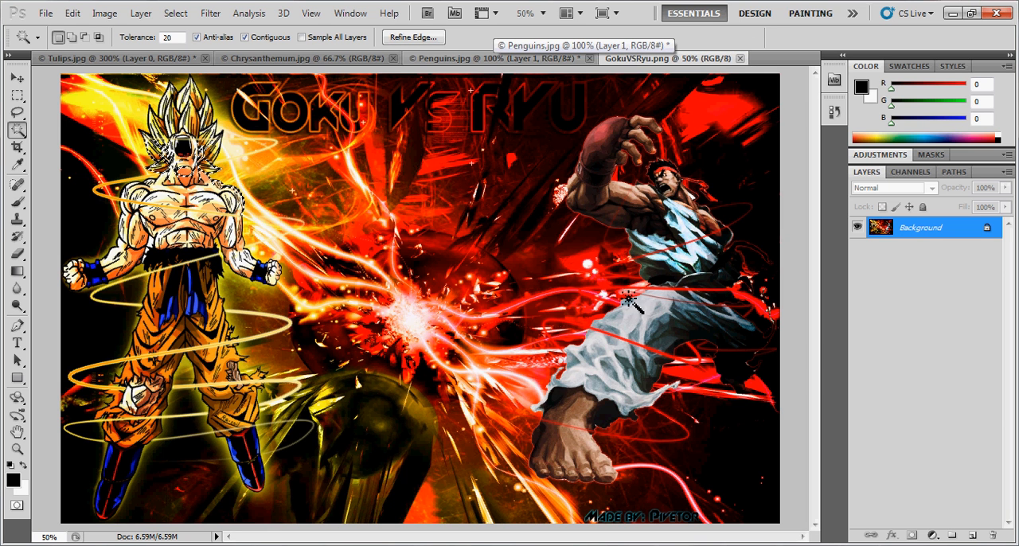
key(ctrl+d)
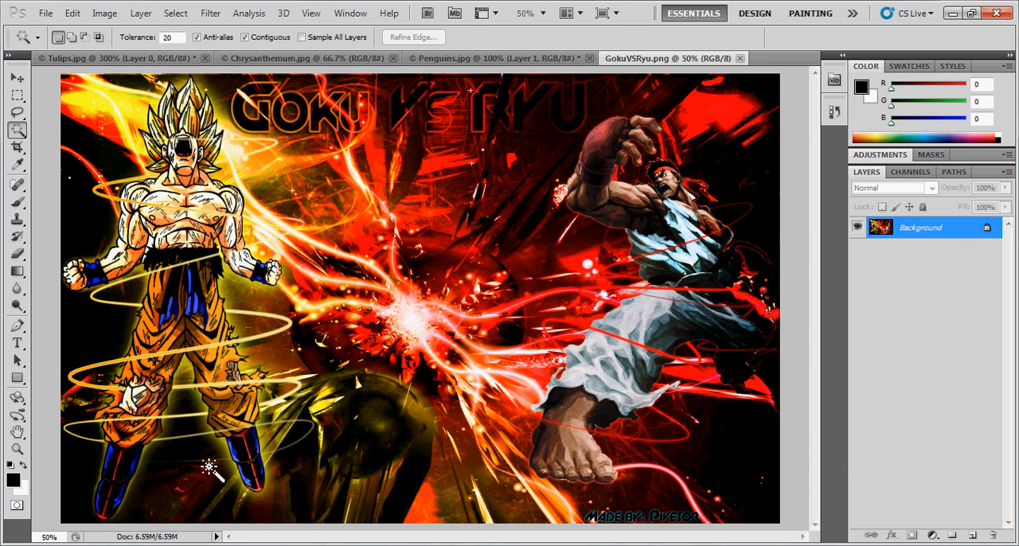
- Examine the Goku figure's legs and the surrounding light effects in GokuVSRyu.png at 100% zoom
key(ctrl+plus)
key(ctrl+plus)
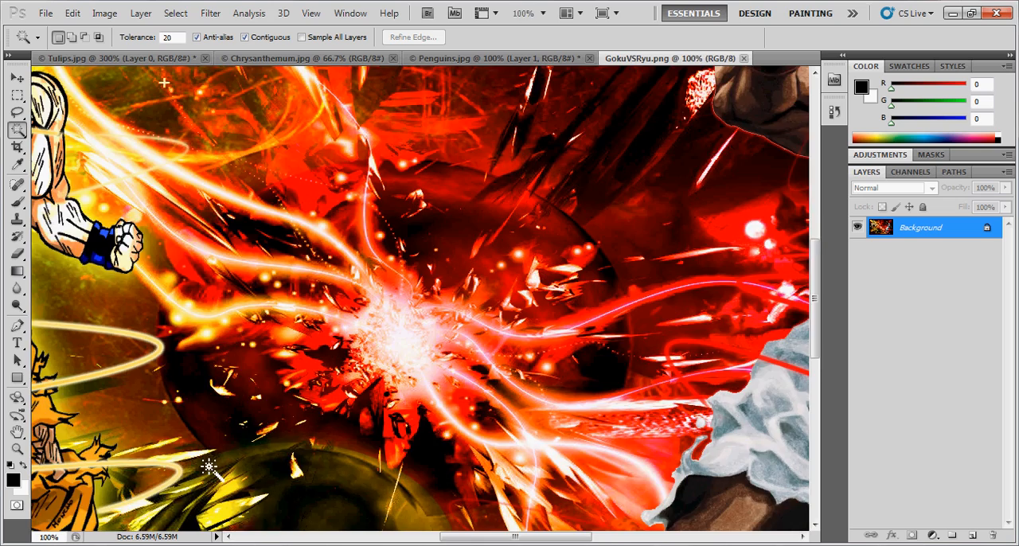
drag(474, 538, 406, 539)
scroll(232, 335, down, 3)
scroll(395, 444, down, 2)
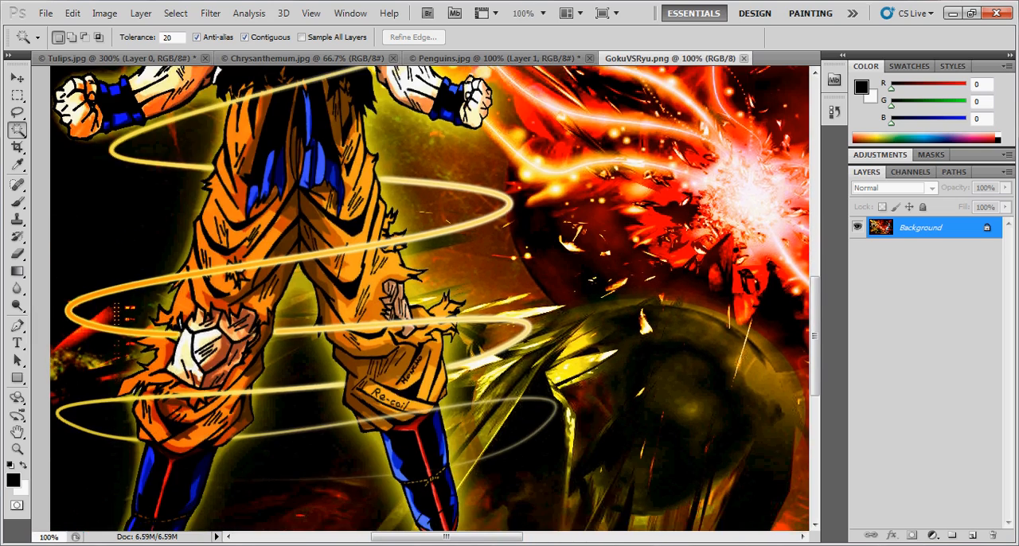
key(ctrl+minus)
key(ctrl+minus)
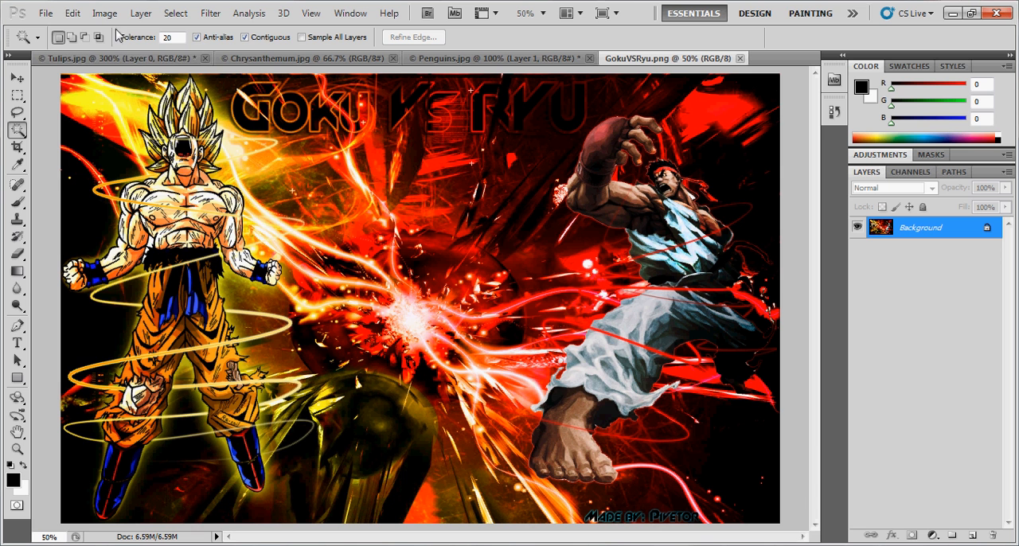
- Float the Penguins.jpg window and copy its character layer, Layer 1, into GokuVSRyu.png with the Move tool
click(73, 17)
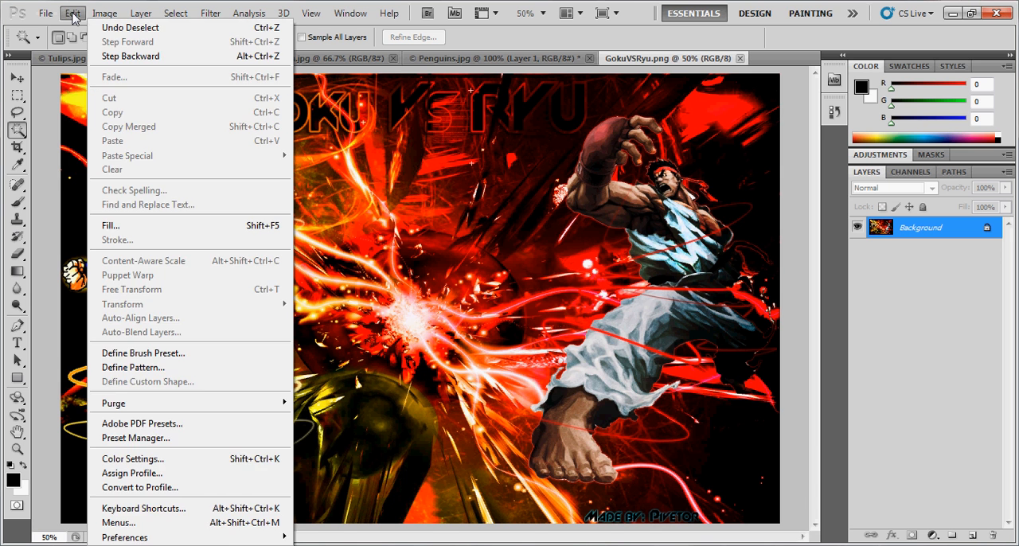
click(19, 79)
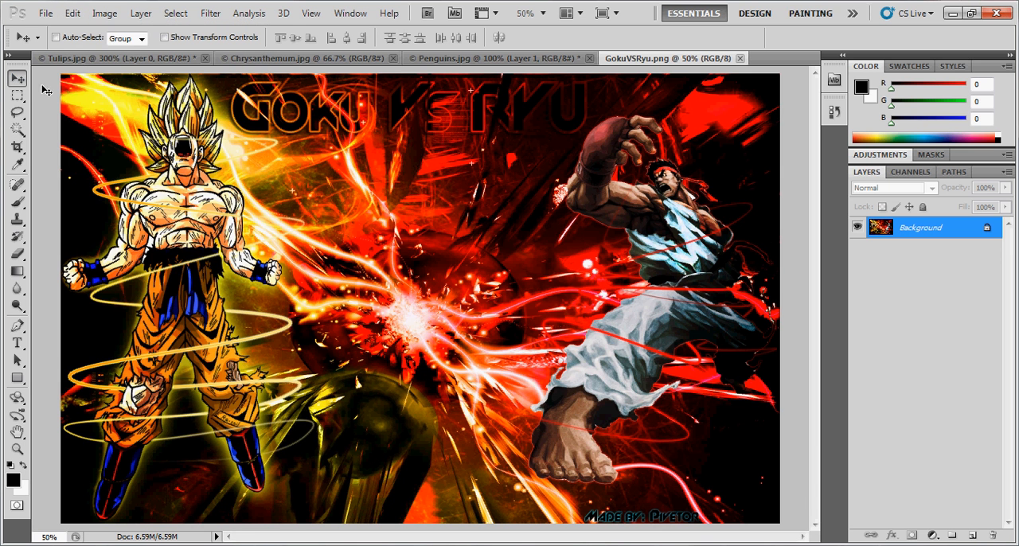
click(78, 14)
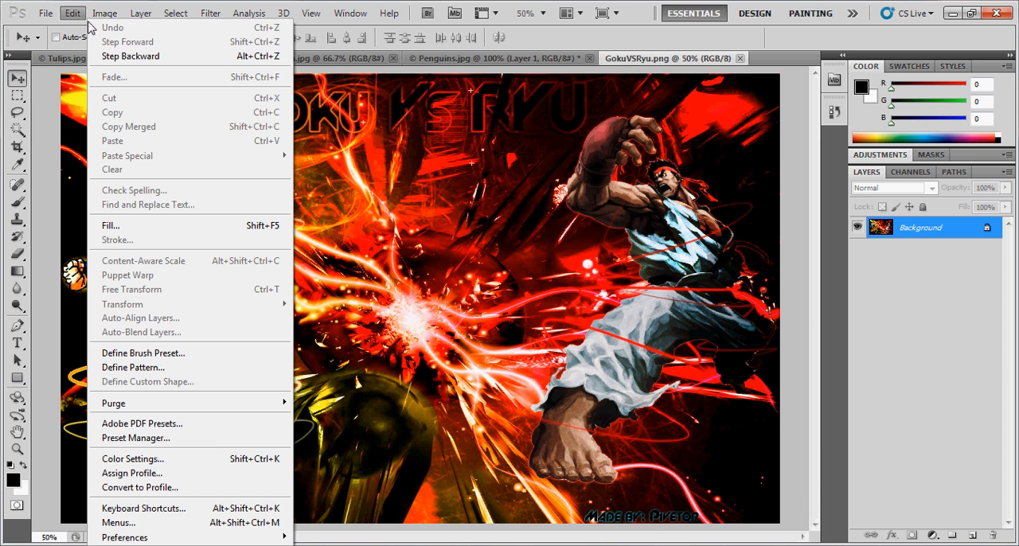
click(972, 323)
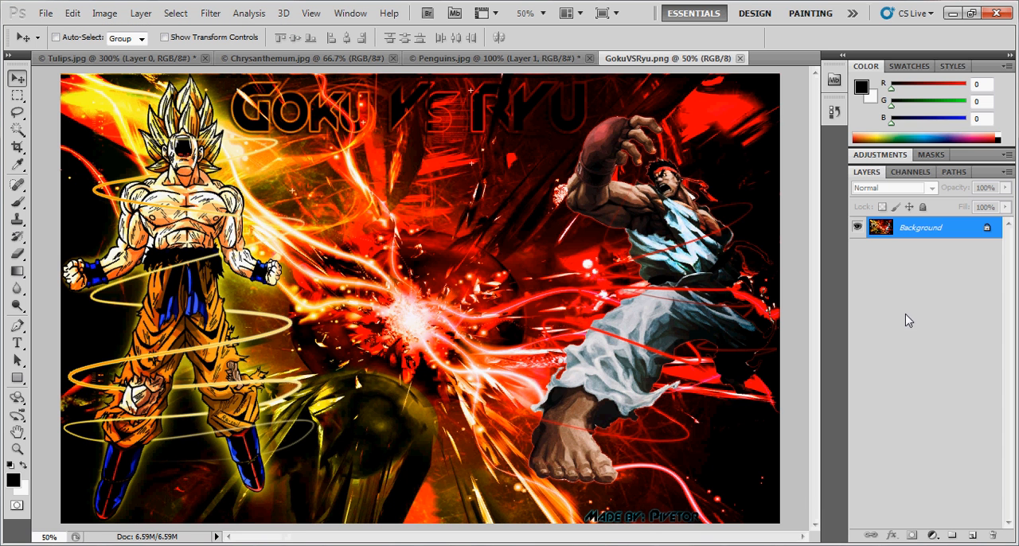
drag(462, 60, 410, 85)
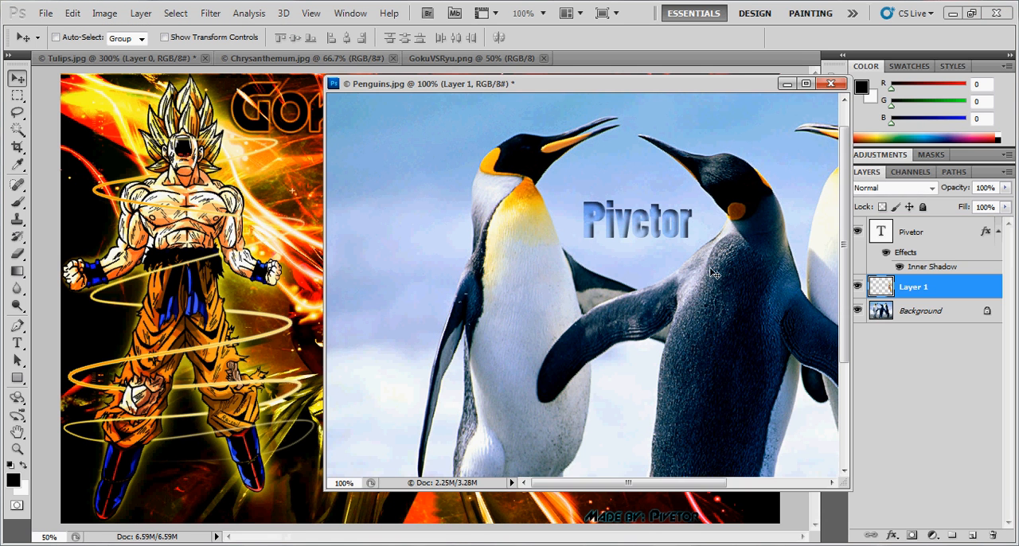
drag(927, 288, 180, 281)
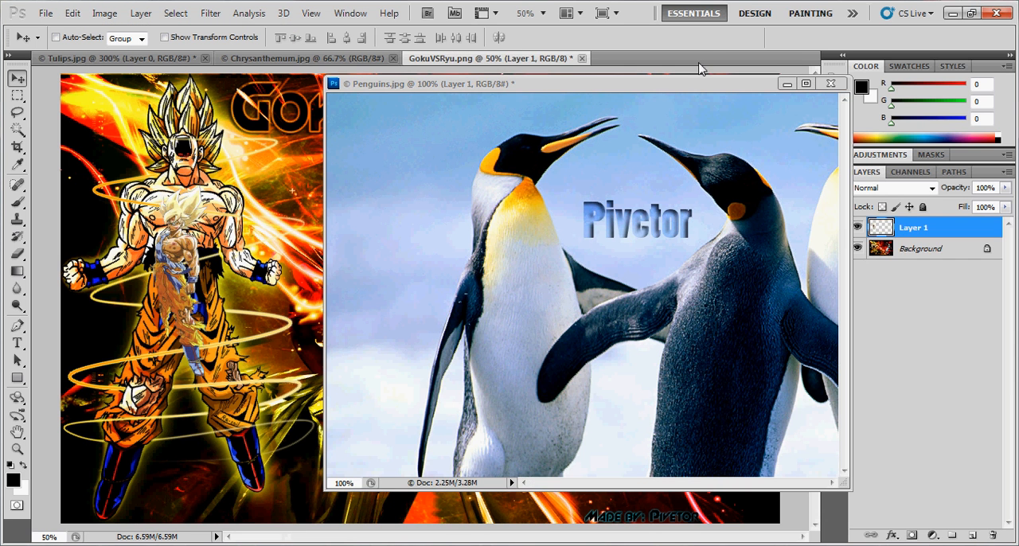
- Dock the Penguins.jpg window again and move the copied character between Goku and Ryu in GokuVSRyu.png
drag(729, 92, 691, 60)
click(532, 62)
drag(199, 318, 475, 253)
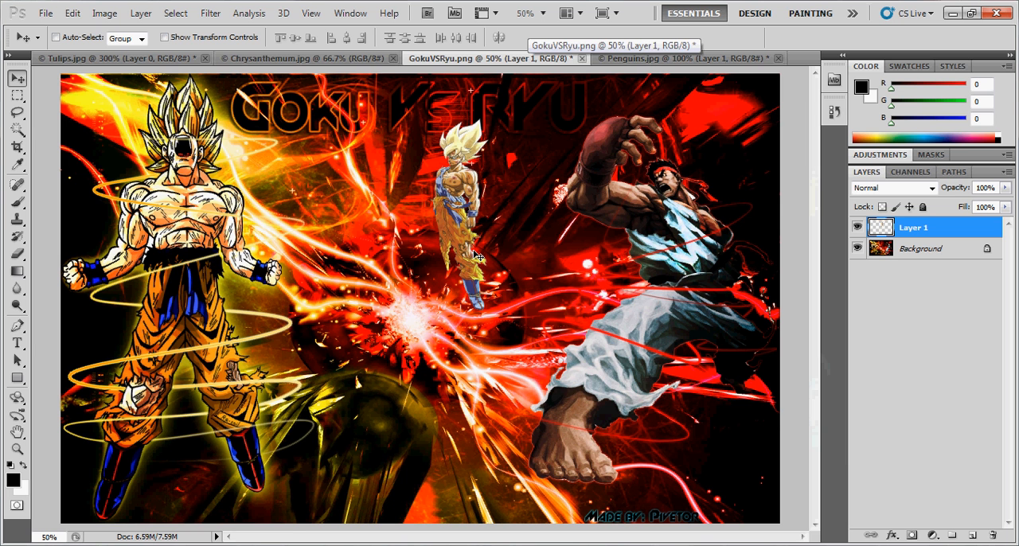
- Try to fill Layer 1 with black, and undo the fill
click(104, 14)
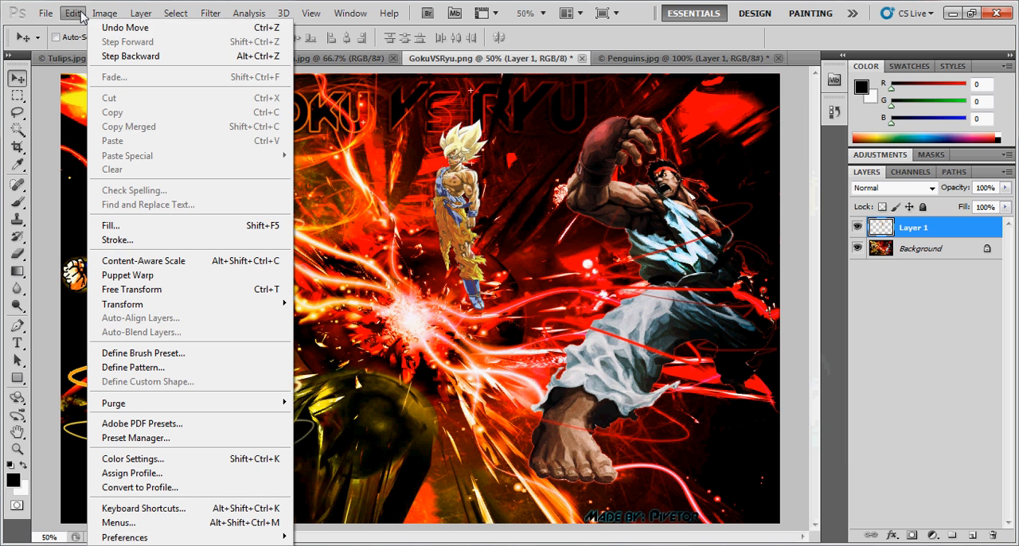
click(157, 227)
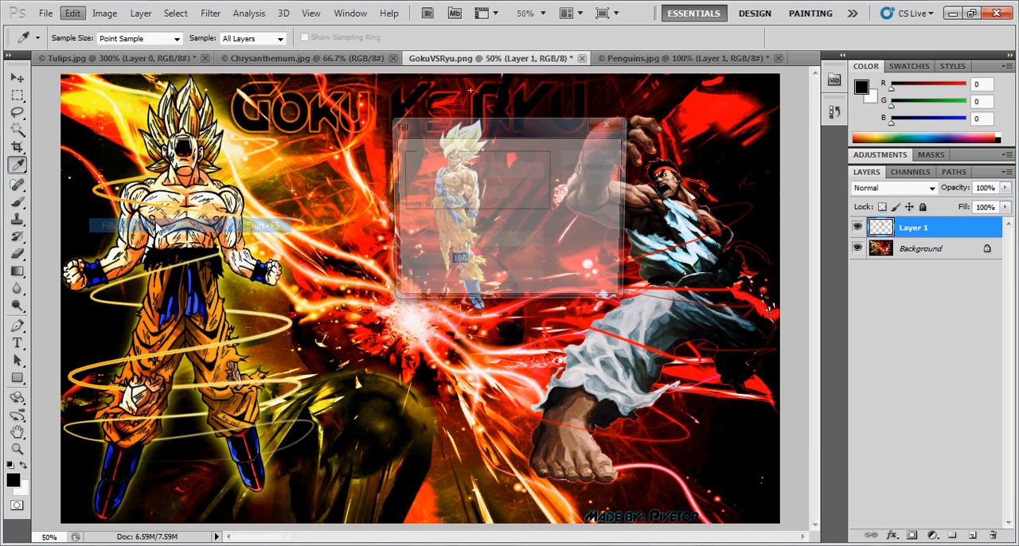
click(589, 157)
key(v)
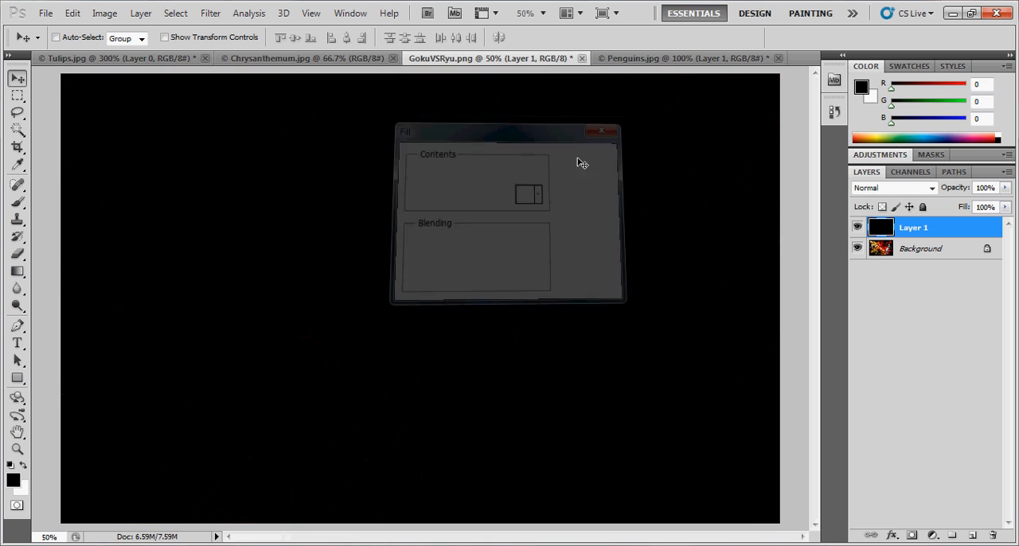
key(ctrl+z)
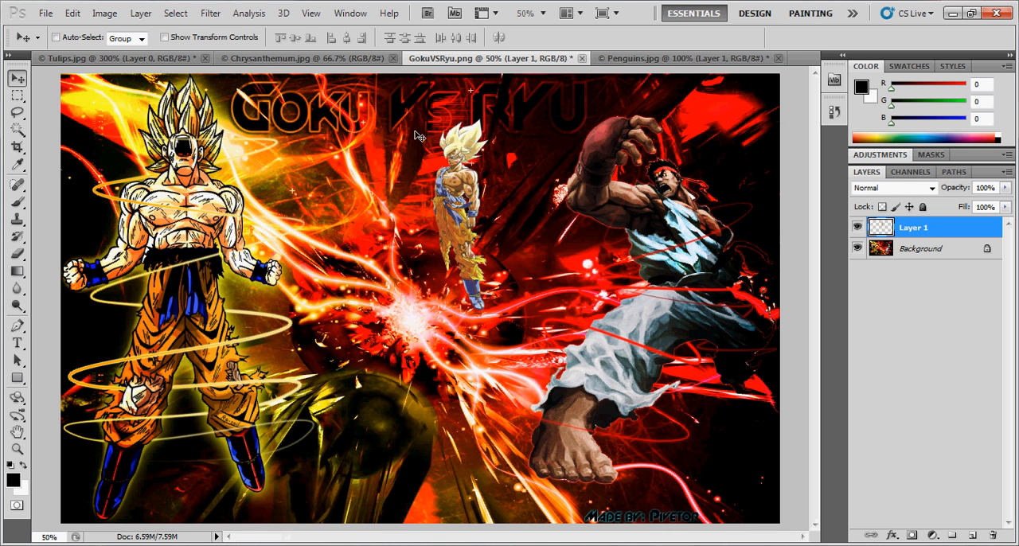
click(104, 13)
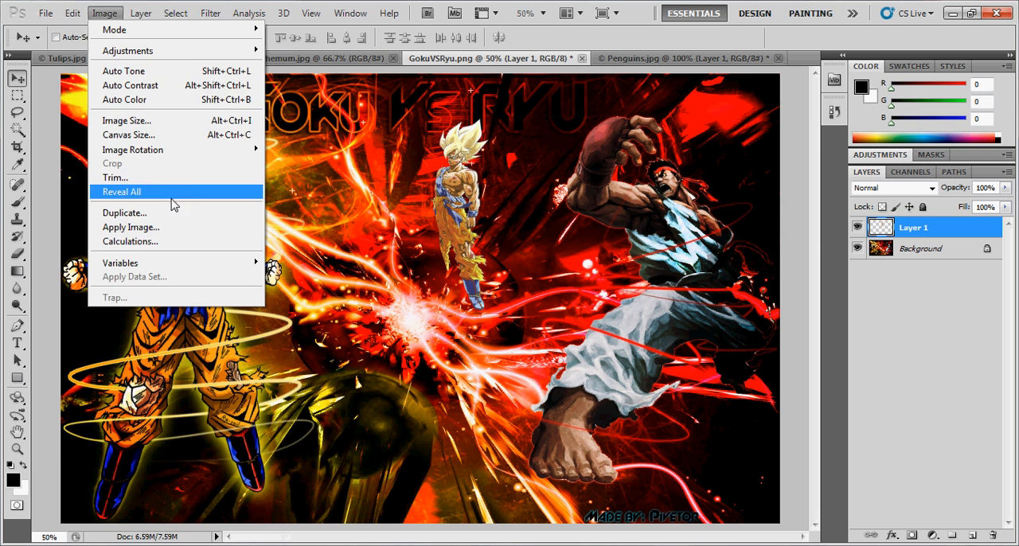
mouse_move(71, 13)
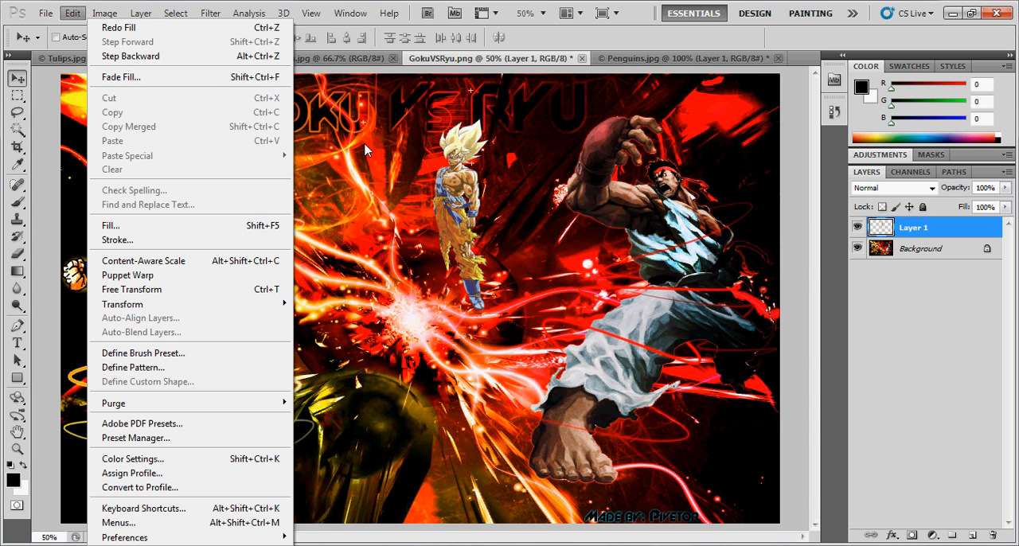
- Move the copied character down over the central light burst, and start a Free Transform on it but discard the transformation
click(448, 176)
drag(451, 183, 450, 217)
key(ctrl+t)
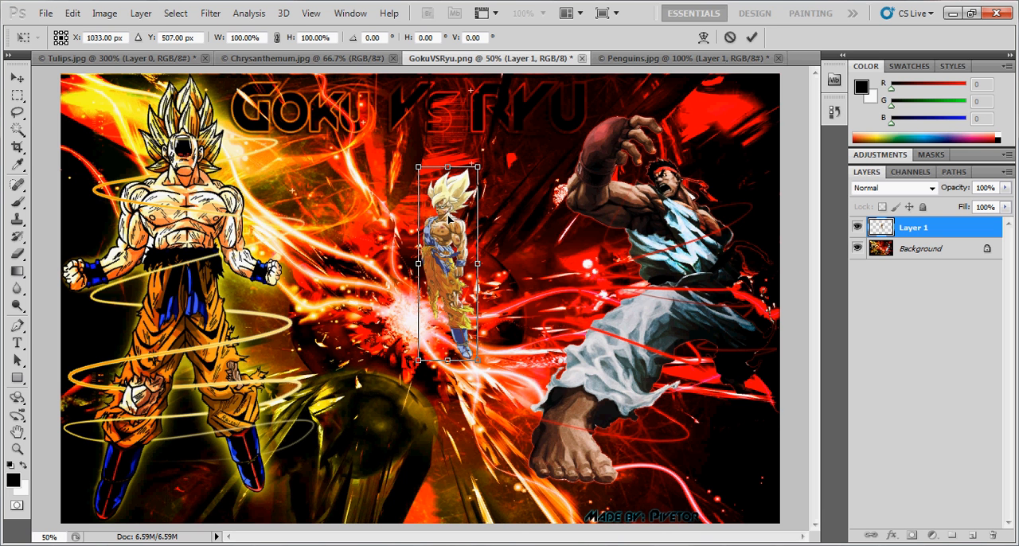
click(16, 80)
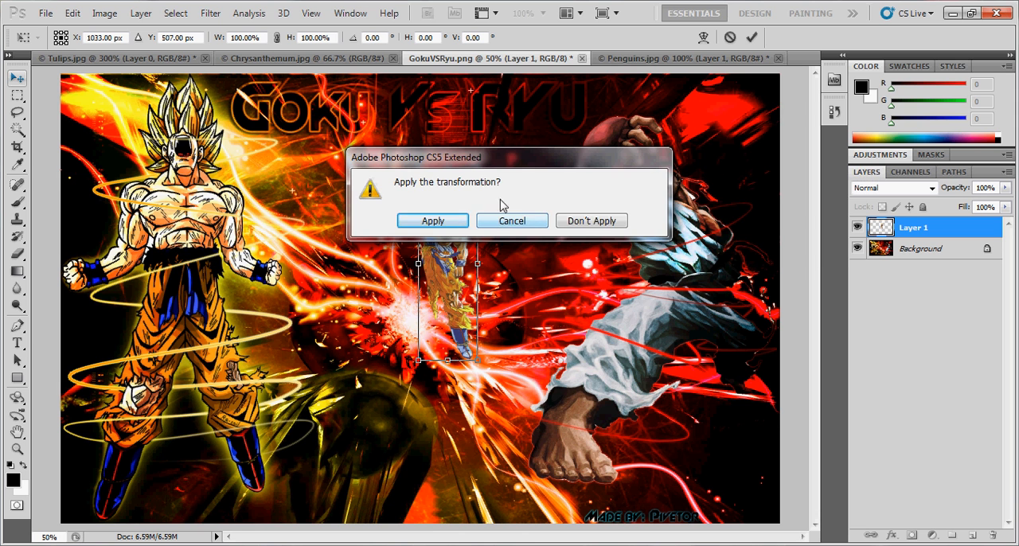
drag(472, 167, 646, 150)
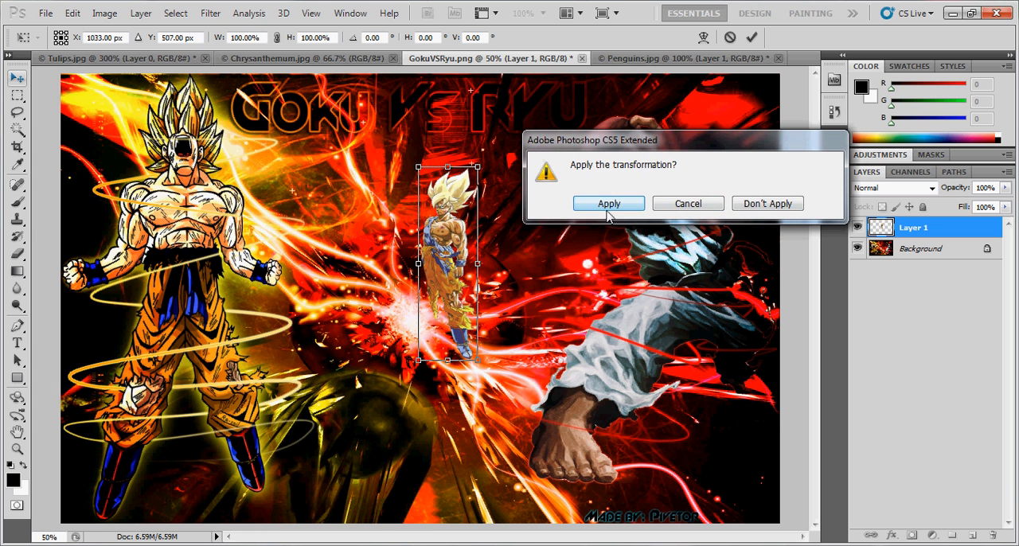
click(783, 205)
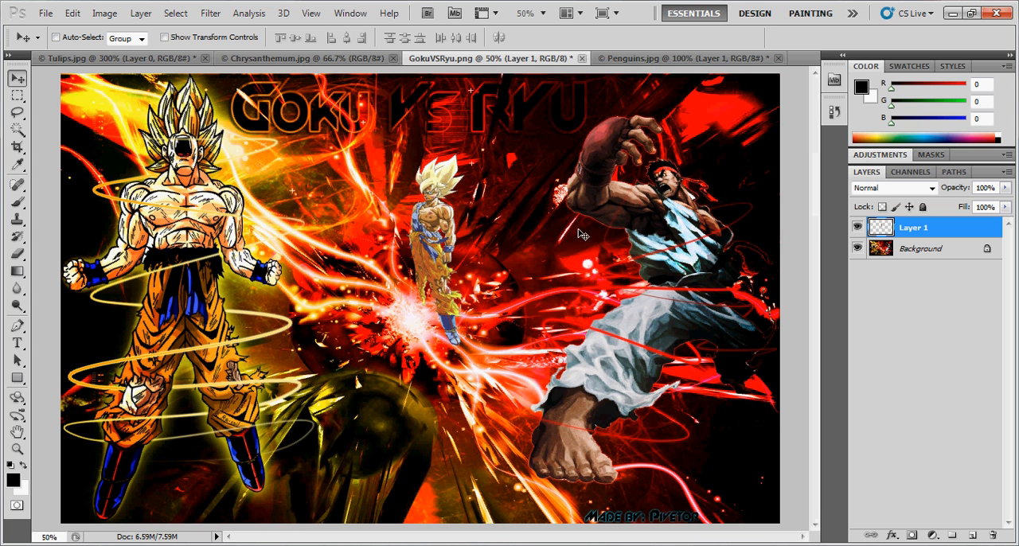
click(140, 14)
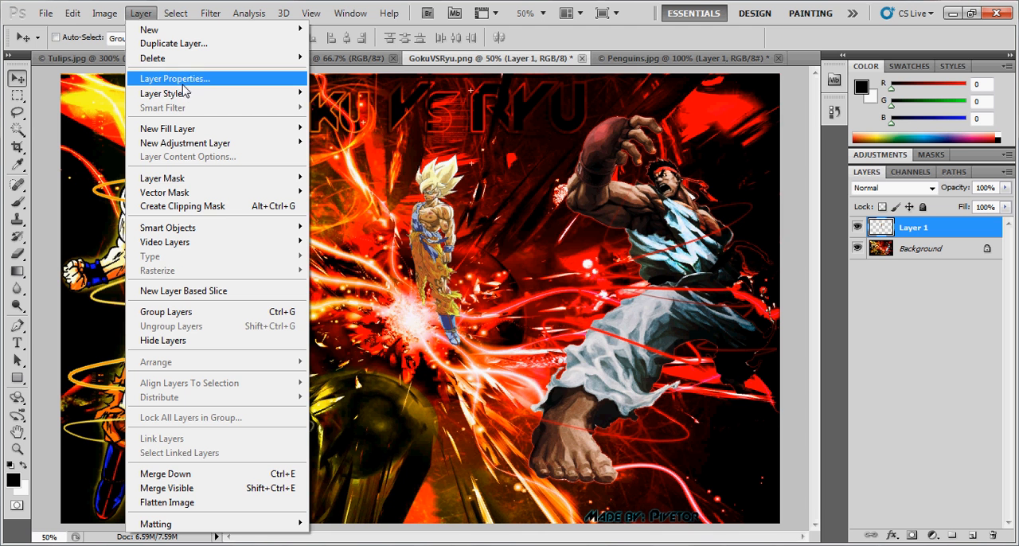
mouse_move(188, 94)
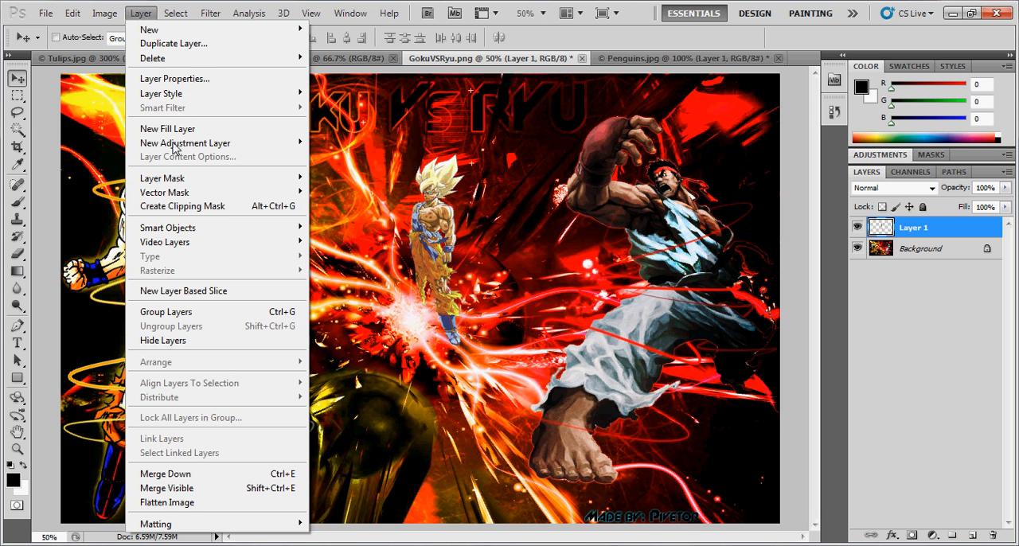
mouse_move(174, 14)
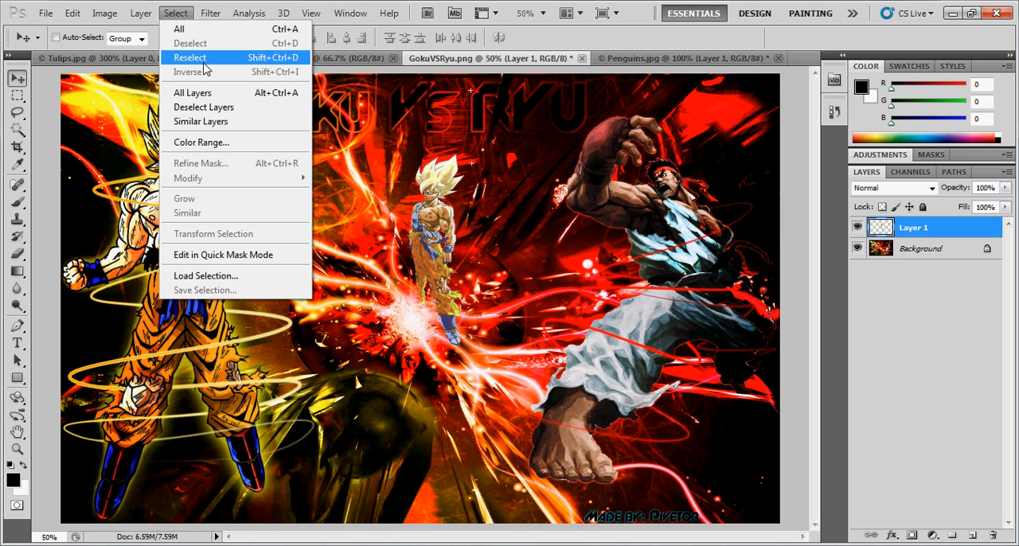
mouse_move(208, 6)
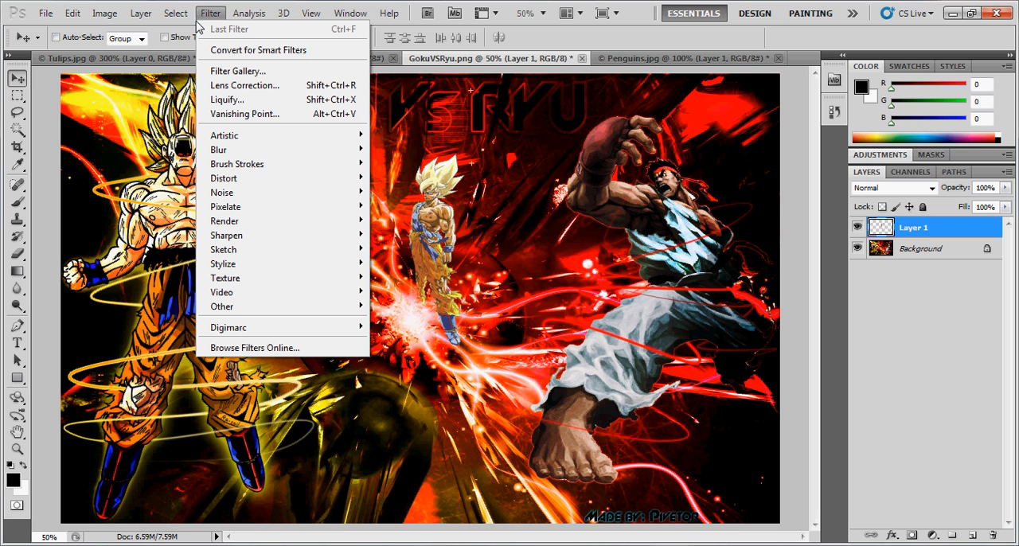
- Open the Chrome filter on Layer 1 and preview the Conté Crayon, Graphic Pen, Photocopy and Note Paper sketch filters
mouse_move(262, 237)
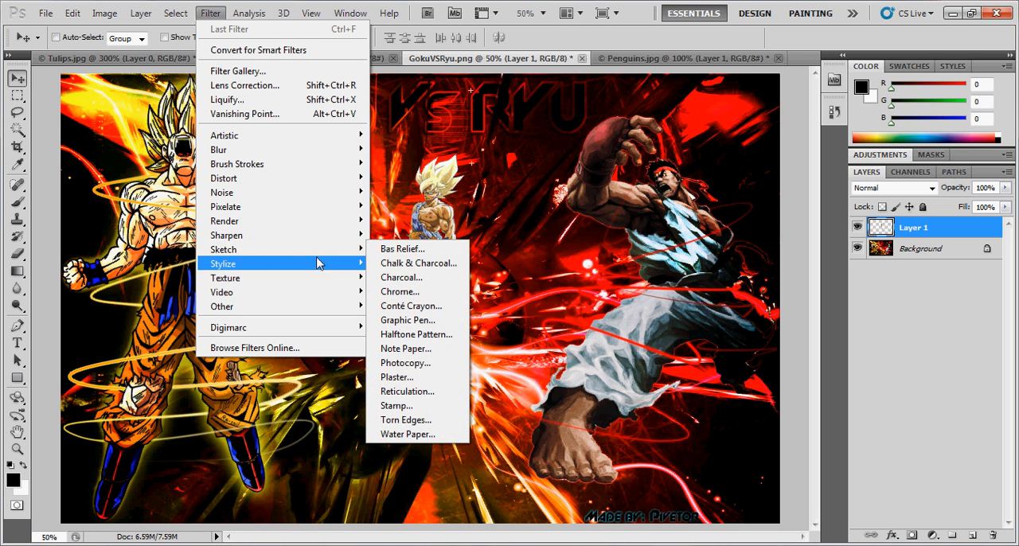
click(431, 292)
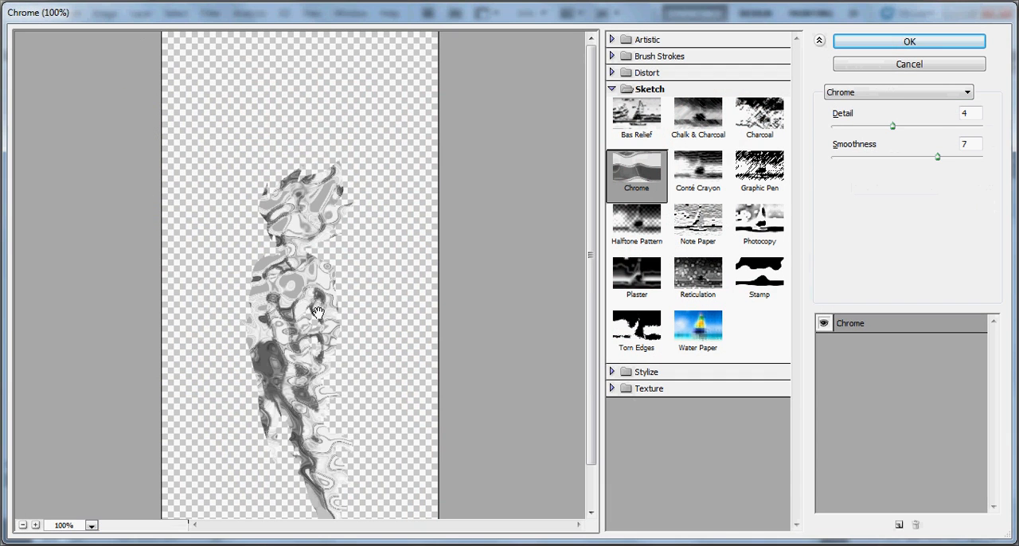
click(697, 167)
click(760, 167)
click(759, 227)
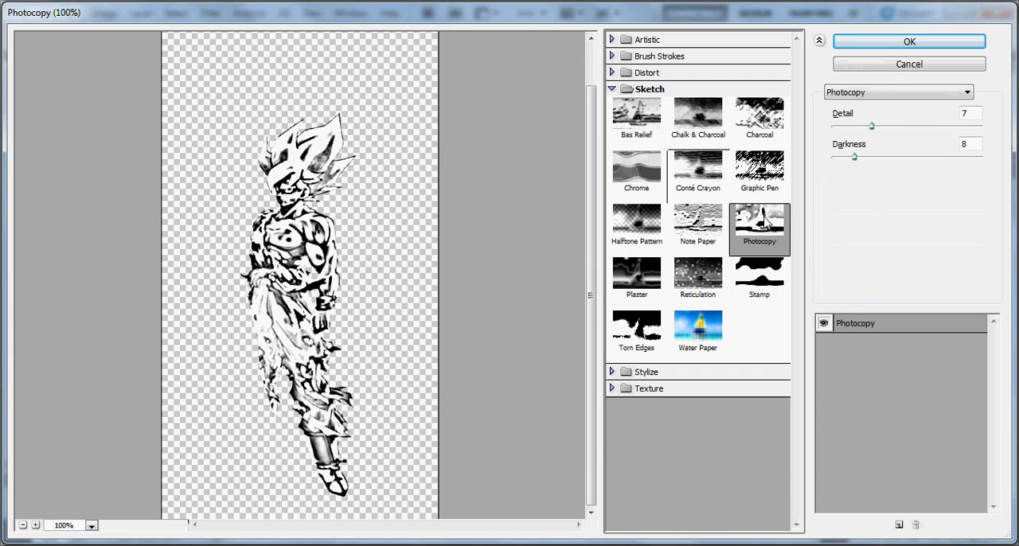
click(759, 167)
click(760, 227)
click(698, 223)
- Preview further sketch filters on the character, including Halftone Pattern, Plaster, Reticulation, Stamp, Water Paper, Torn Edges, Charcoal and Graphic Pen
click(655, 231)
click(641, 274)
click(698, 274)
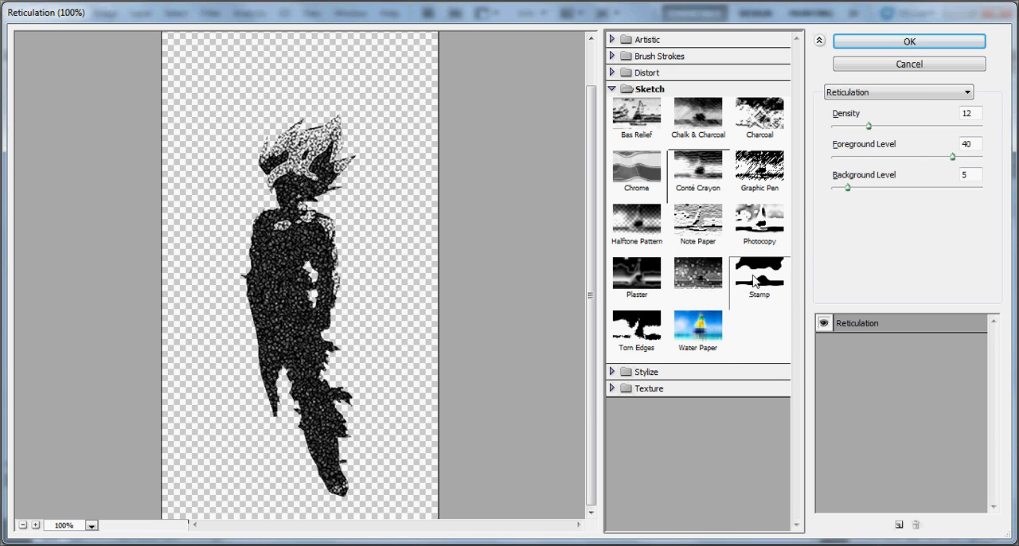
click(758, 279)
click(700, 320)
click(635, 328)
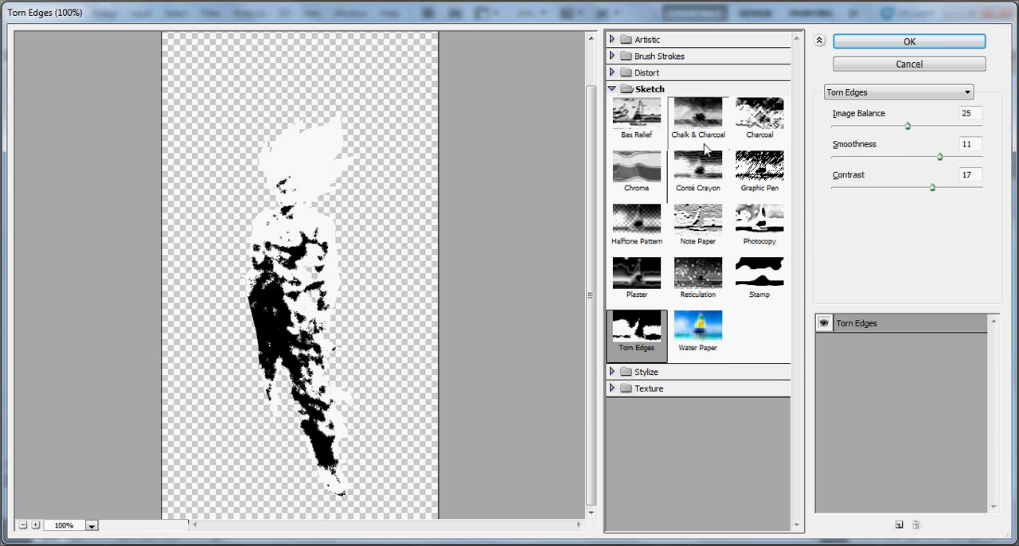
click(698, 119)
click(760, 119)
click(760, 171)
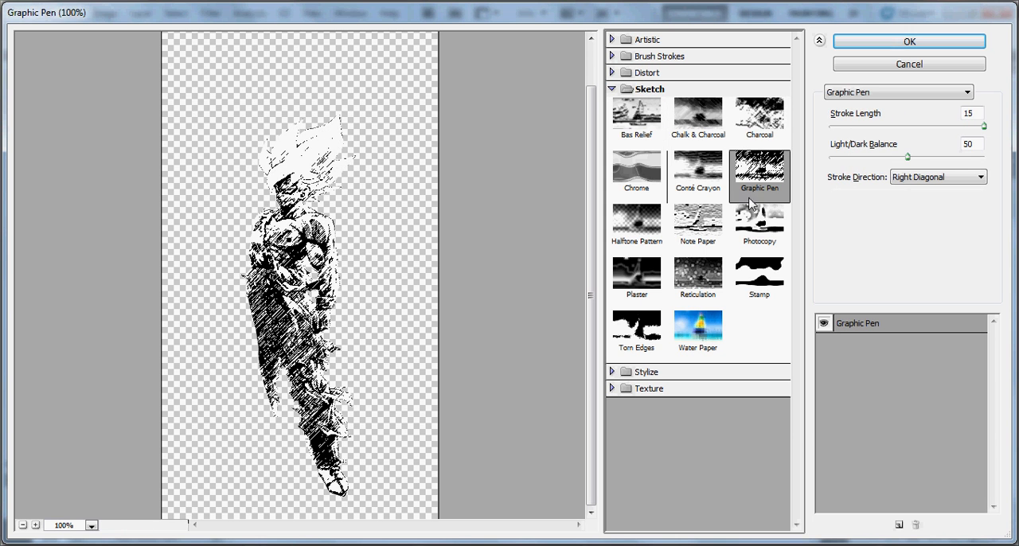
- Preview the Distort filters Diffuse Glow and Ocean Ripple, and the Brush Strokes filters Accented Edges, Sumi-e and Ink Outlines
click(646, 73)
click(637, 100)
click(759, 100)
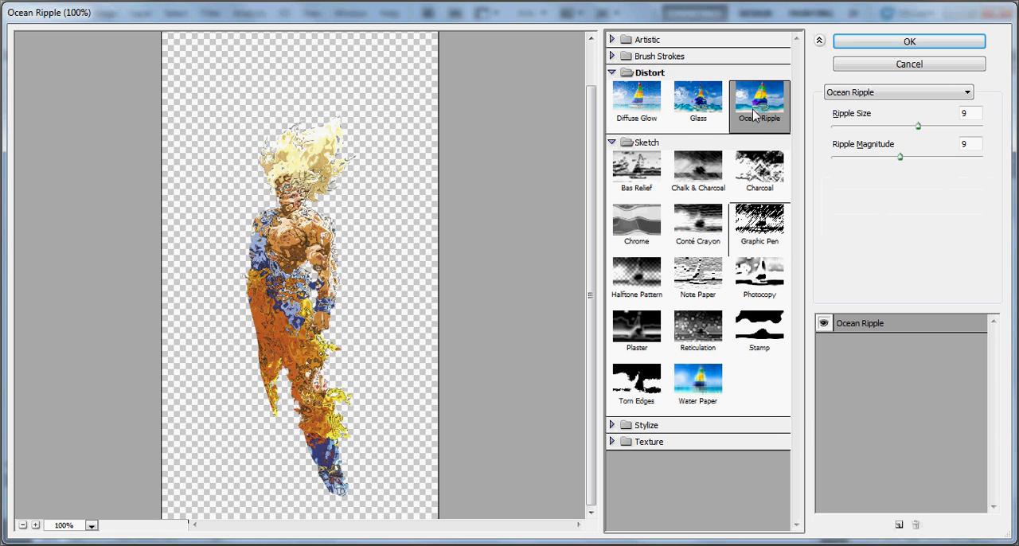
click(659, 56)
click(637, 81)
click(698, 134)
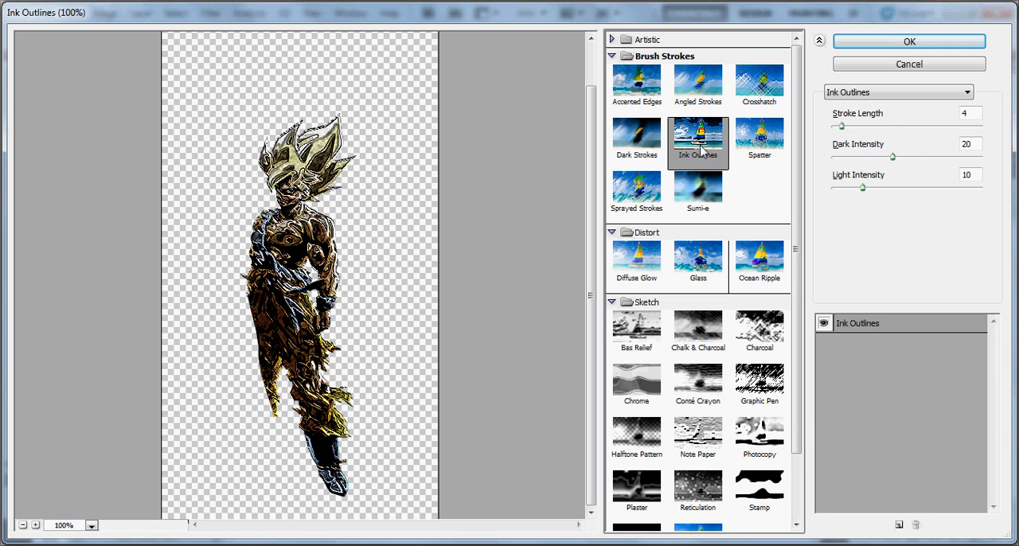
click(678, 177)
click(698, 134)
click(660, 56)
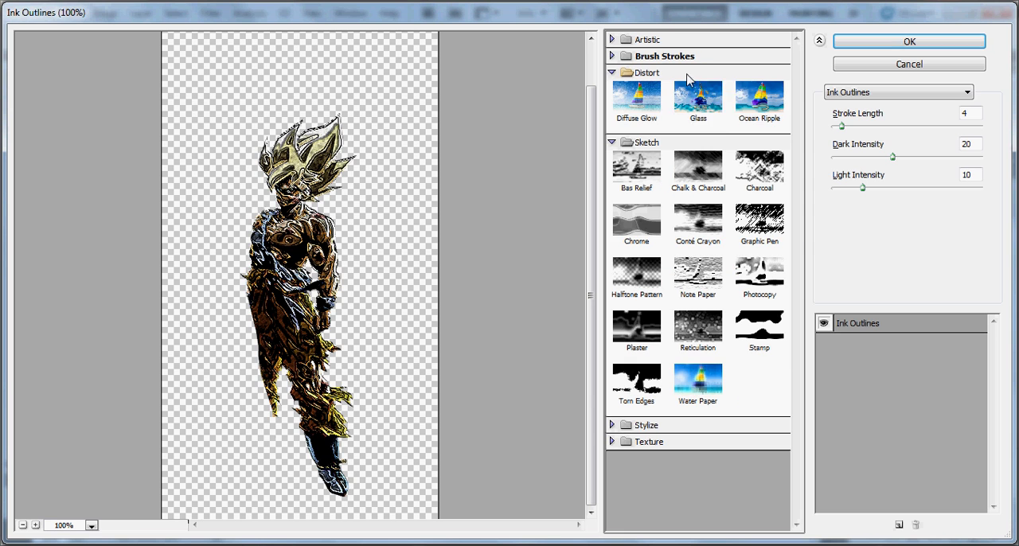
- Preview the Distort filters Glass, Ocean Ripple and Diffuse Glow, and the Brush Strokes filters Dark Strokes and Sumi-e
click(699, 100)
click(759, 99)
click(648, 116)
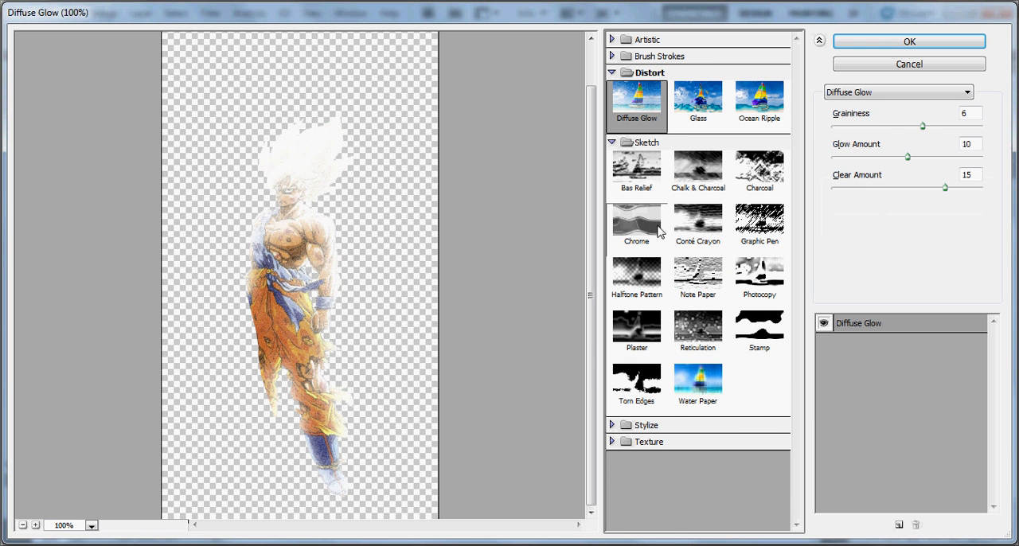
click(646, 57)
click(651, 155)
click(698, 188)
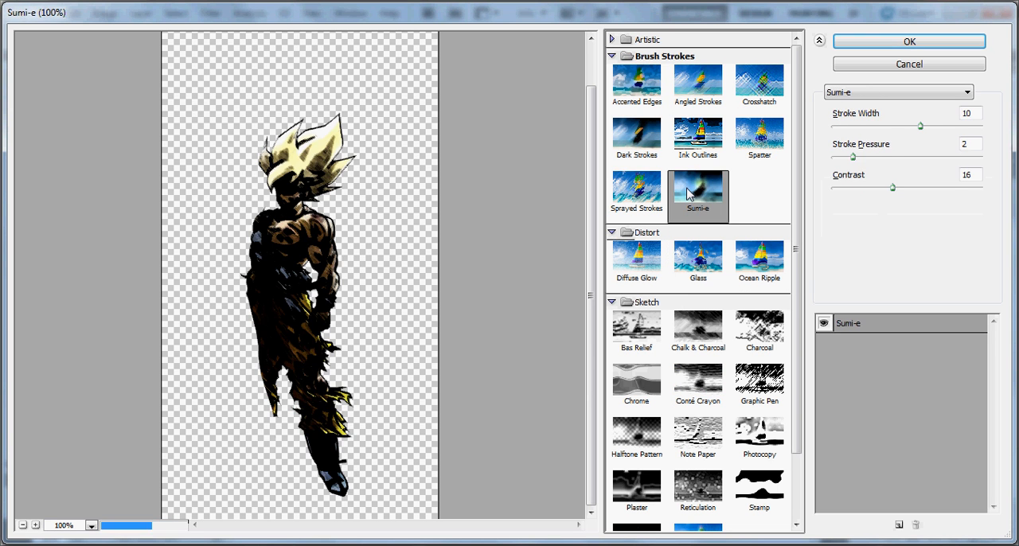
- Apply the Crosshatch filter with stroke length 9, sharpness 6 and strength 1 to Layer 1, and move the character up toward Ryu's raised fist
click(698, 136)
click(698, 82)
click(760, 82)
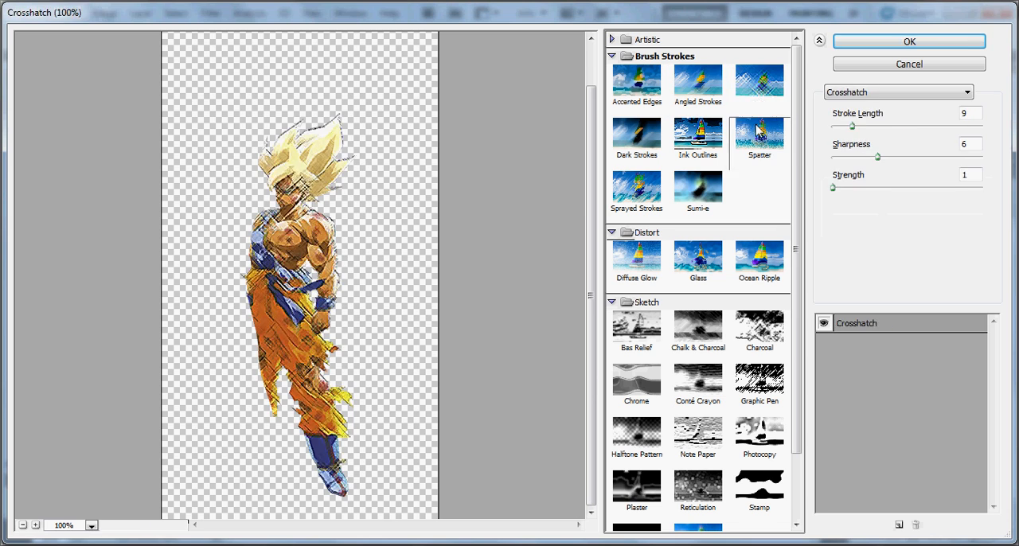
click(759, 136)
click(759, 82)
click(685, 132)
click(759, 82)
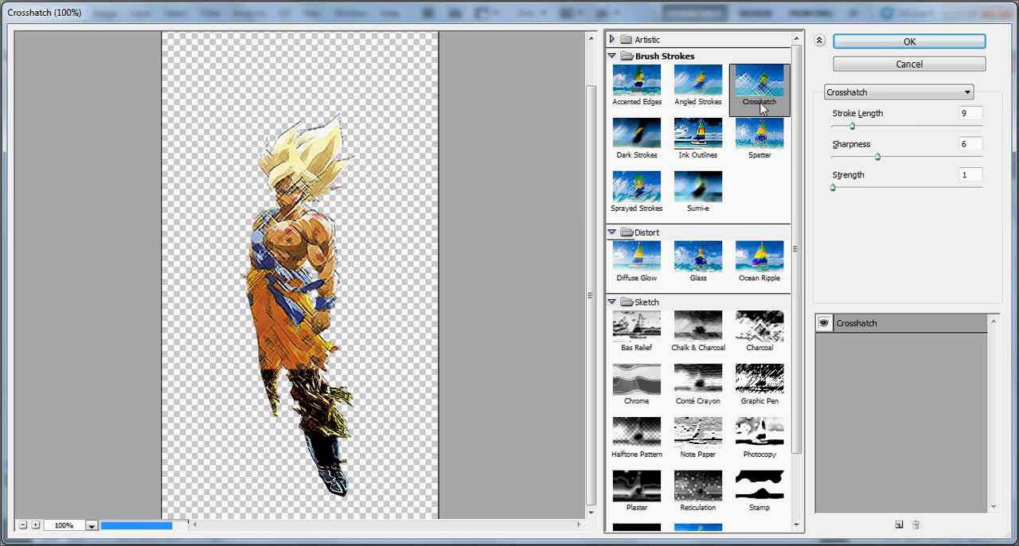
click(916, 42)
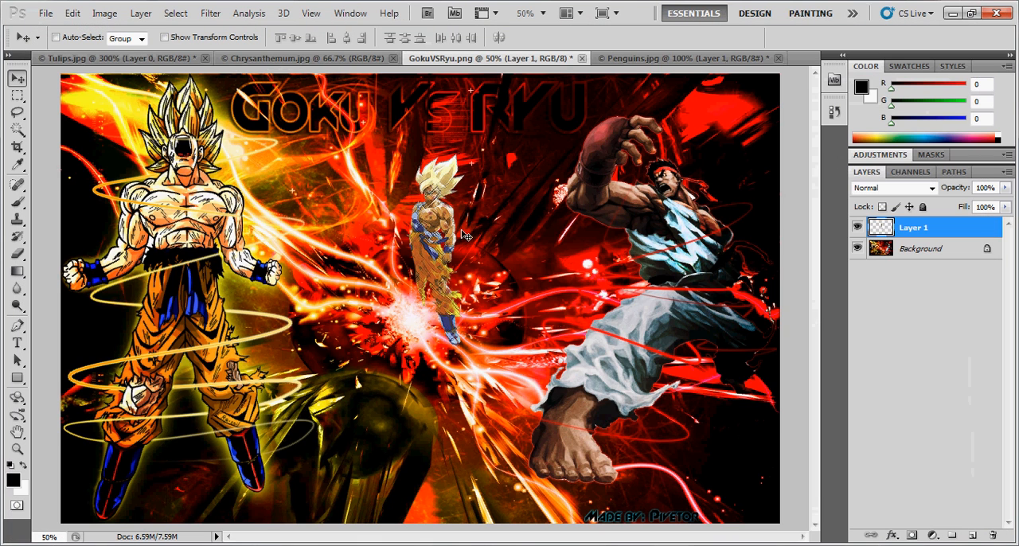
drag(466, 235, 504, 211)
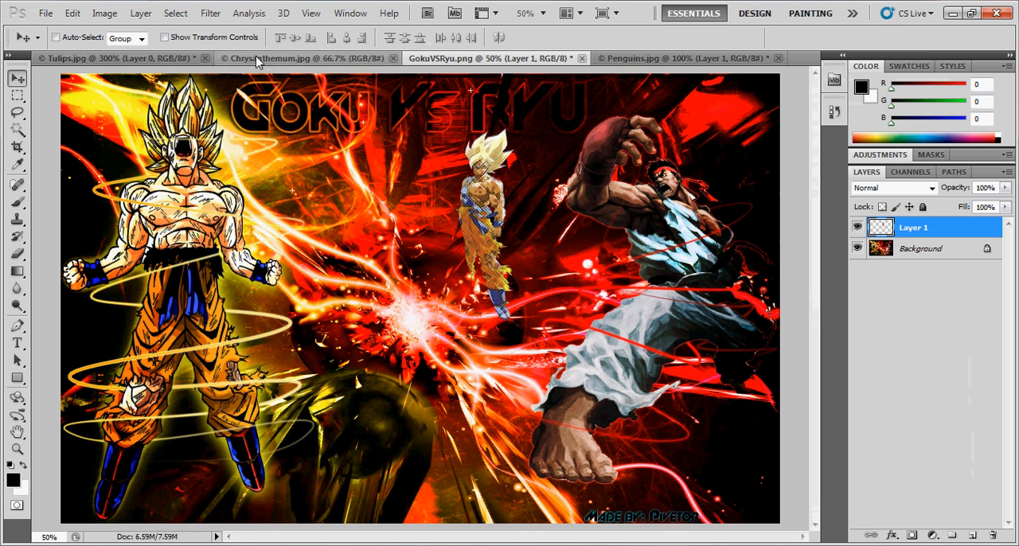
click(140, 13)
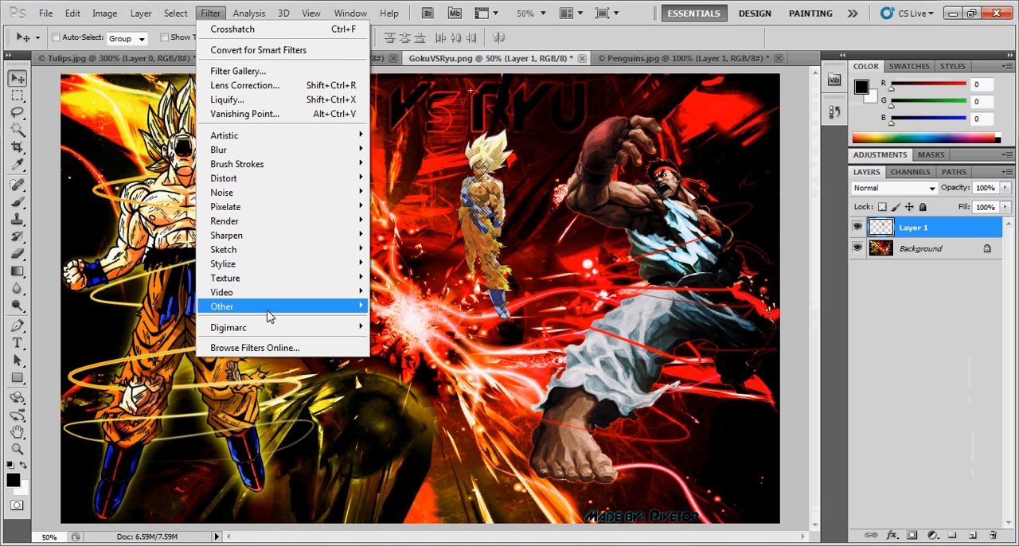
mouse_move(271, 282)
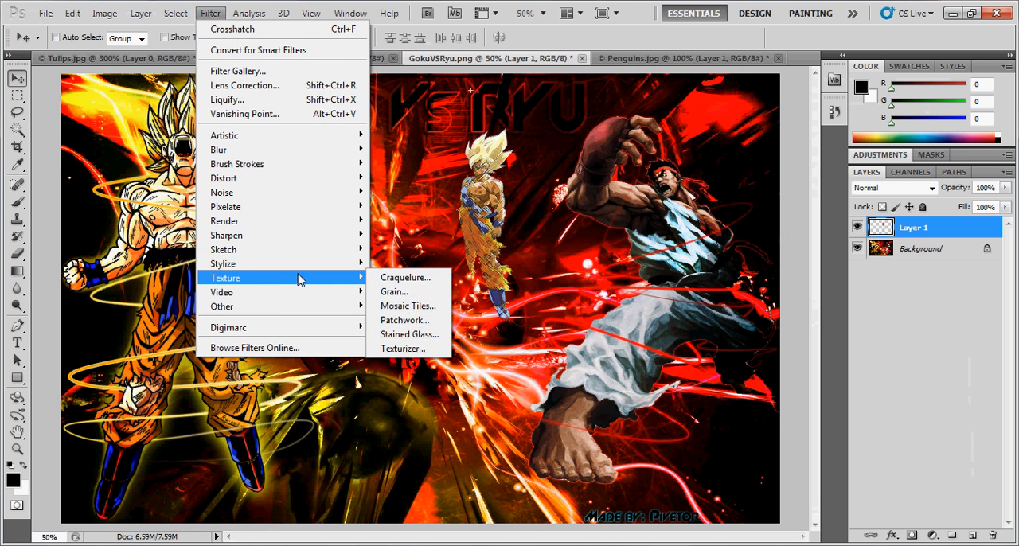
mouse_move(313, 254)
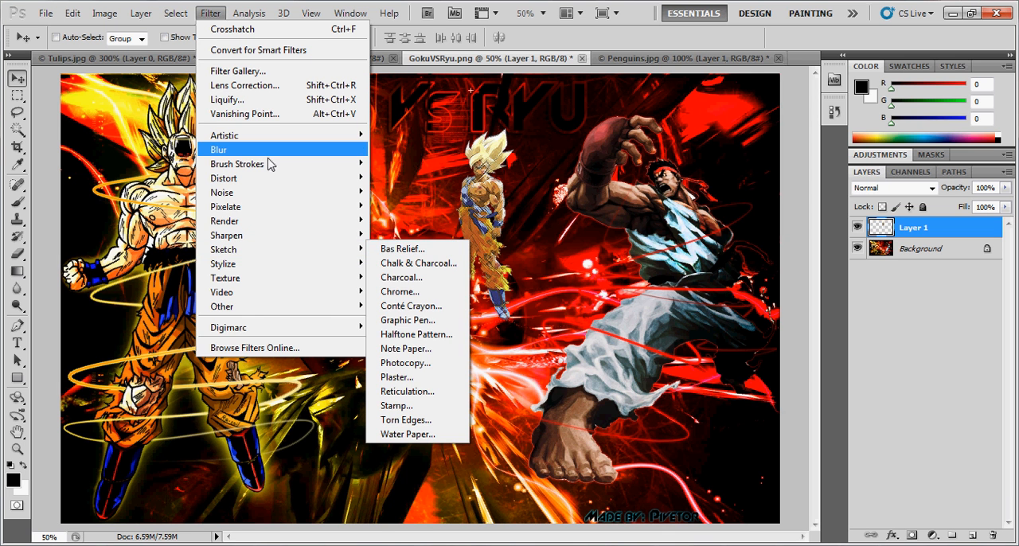
mouse_move(269, 157)
click(429, 168)
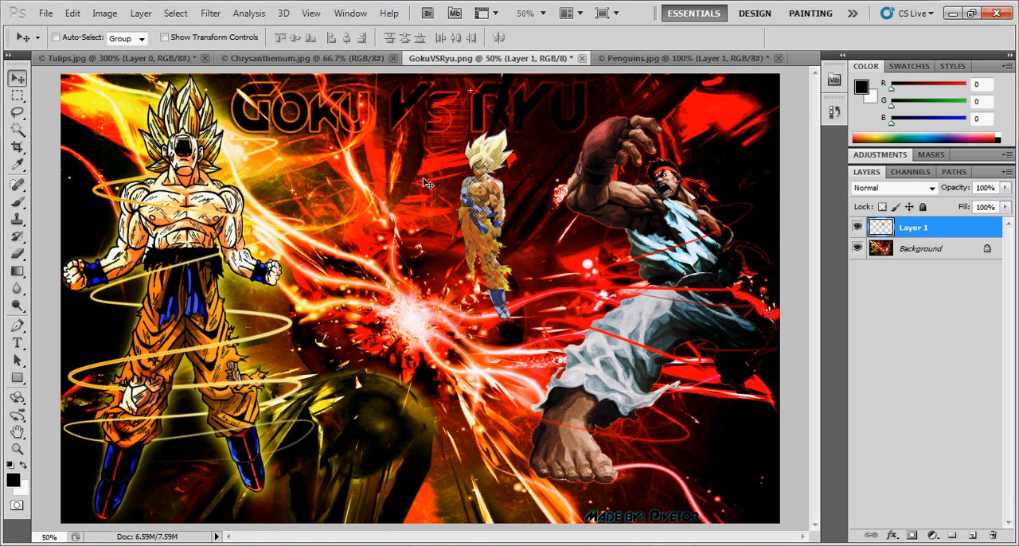
- Show the Animation (Frames) timeline below the image, and hide it again
click(268, 14)
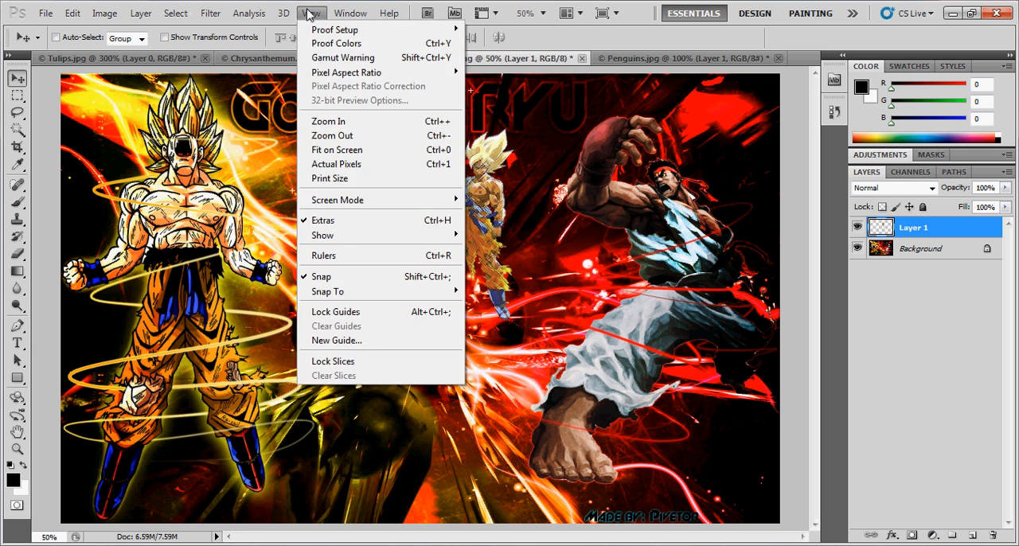
mouse_move(366, 14)
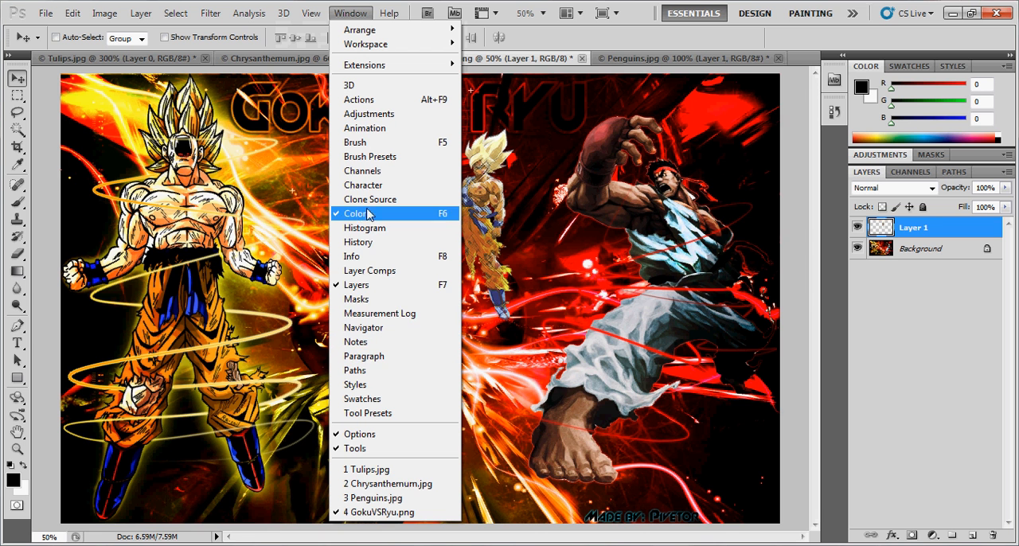
click(388, 133)
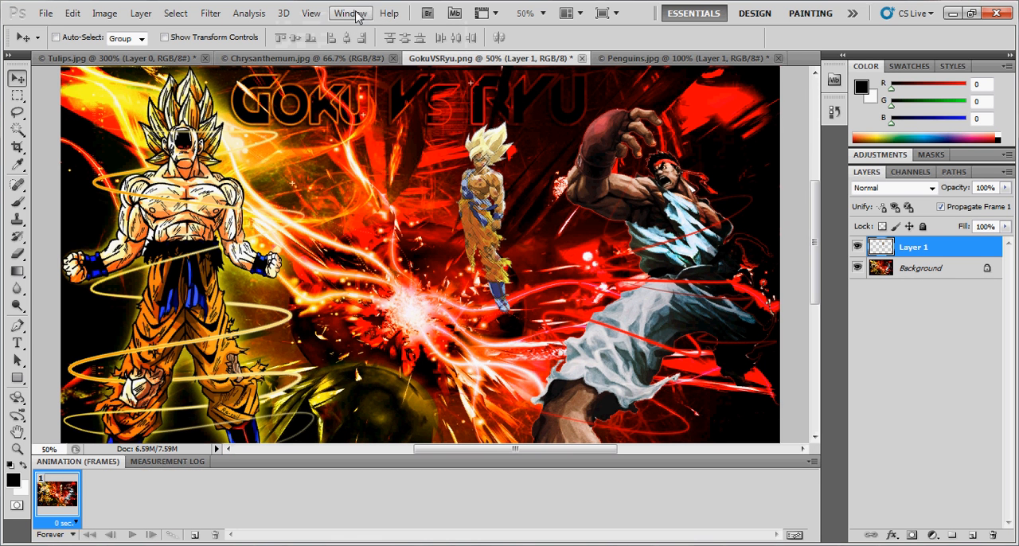
click(315, 14)
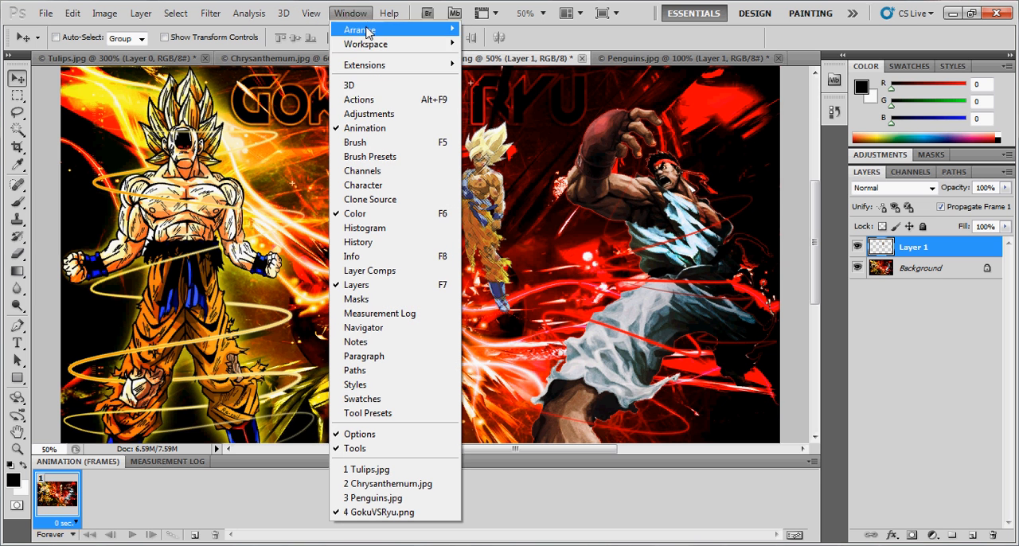
click(387, 129)
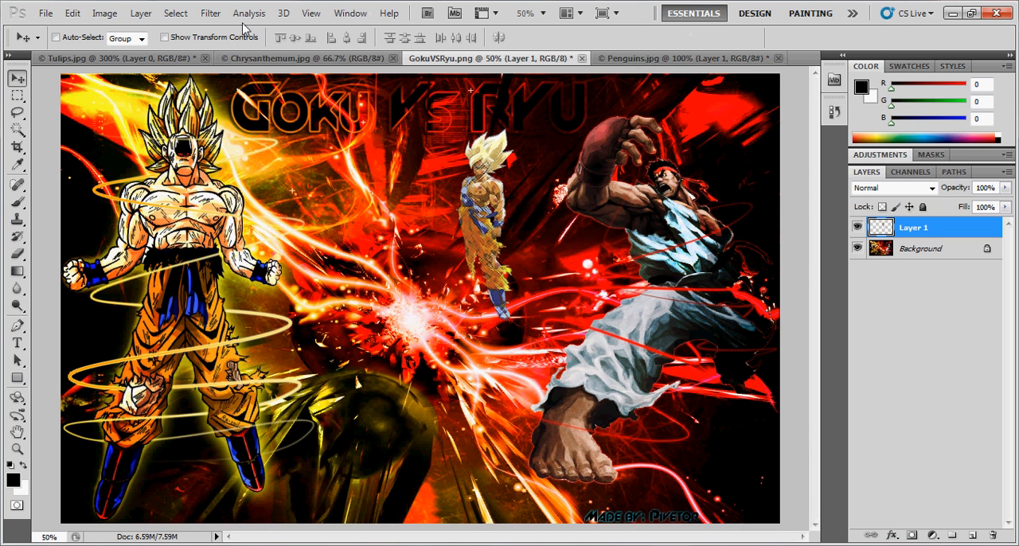
click(211, 14)
click(214, 18)
click(44, 15)
click(45, 14)
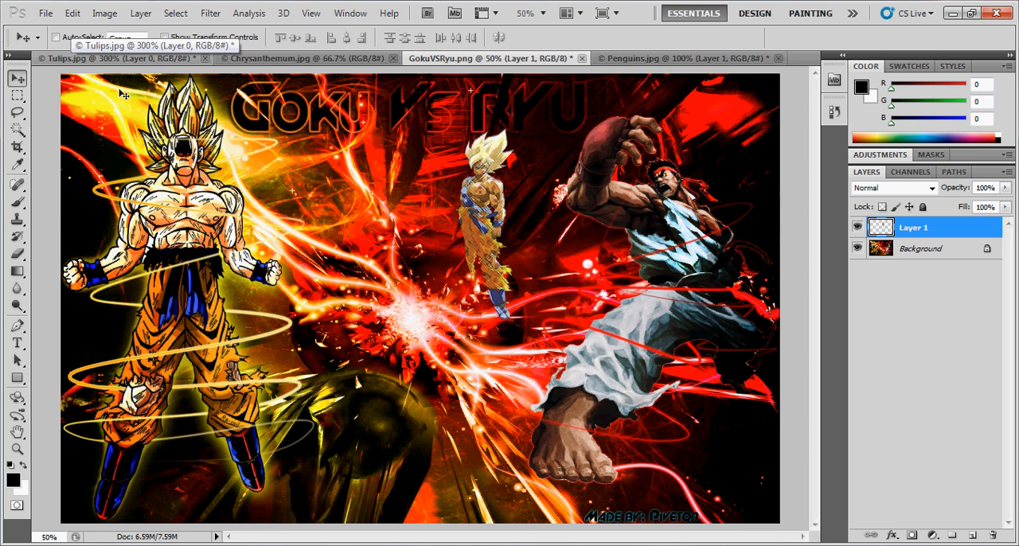
- Apply a Brightness/Contrast adjustment to Layer 1 with brightness -30 and contrast 100
click(106, 15)
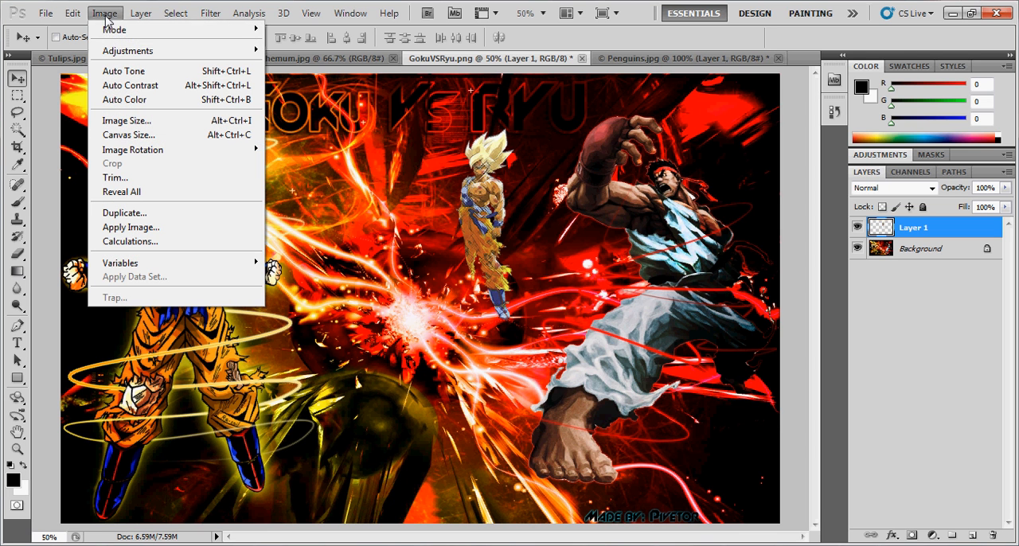
mouse_move(135, 53)
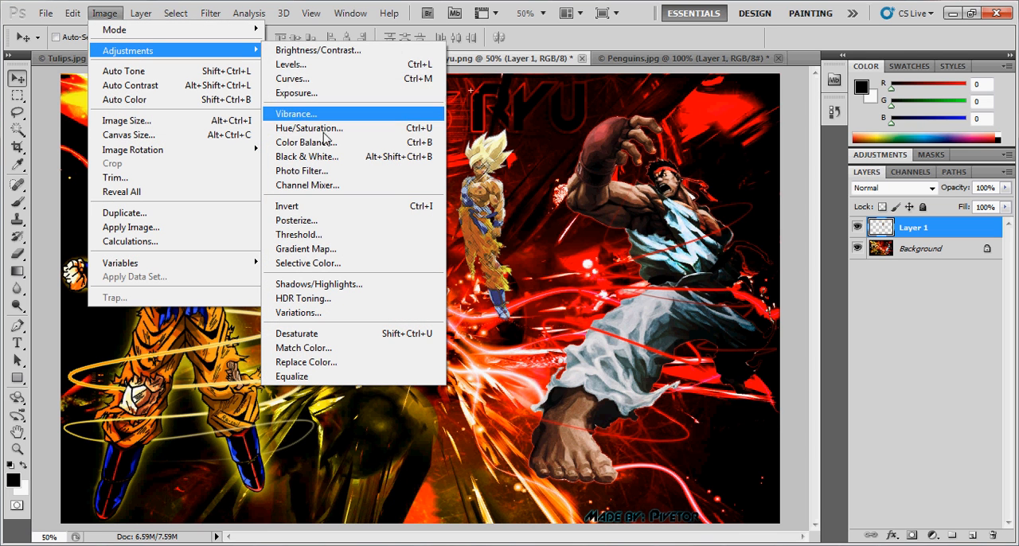
click(322, 51)
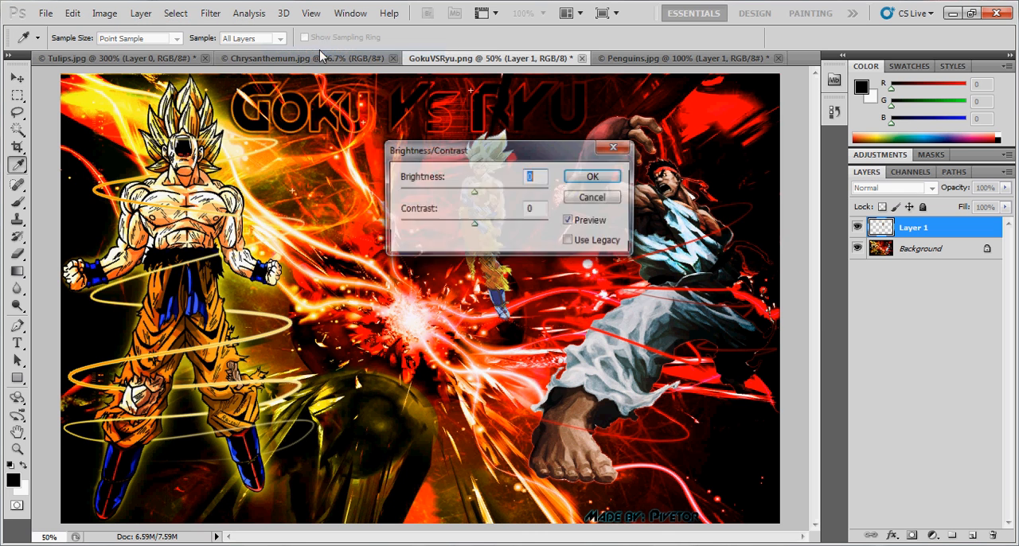
drag(467, 153, 664, 163)
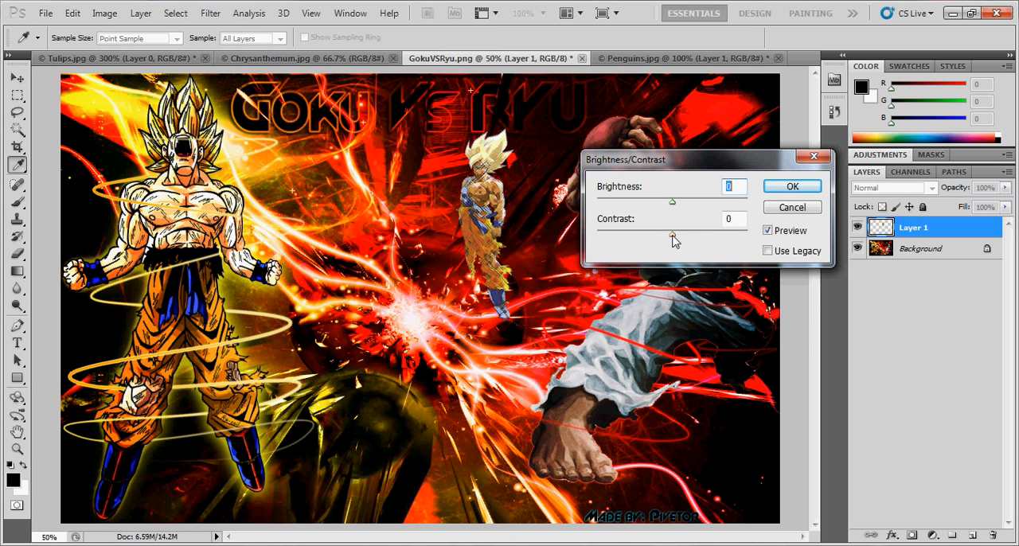
drag(672, 237, 747, 235)
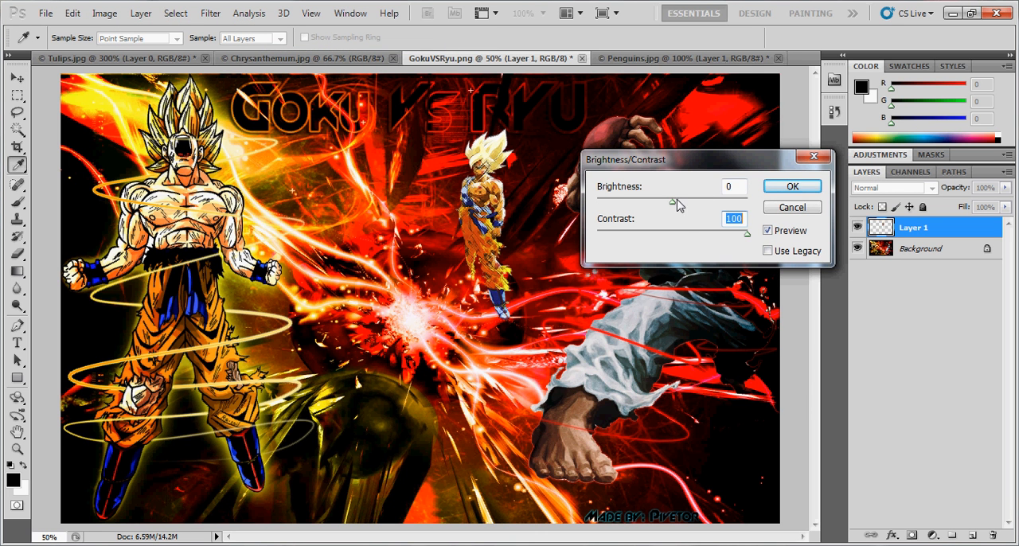
drag(673, 203, 657, 203)
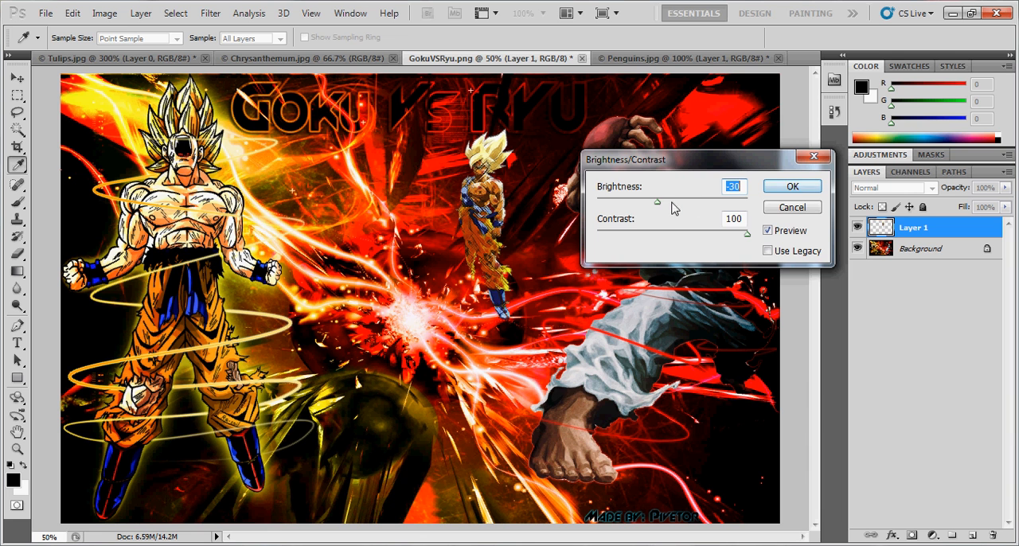
click(790, 186)
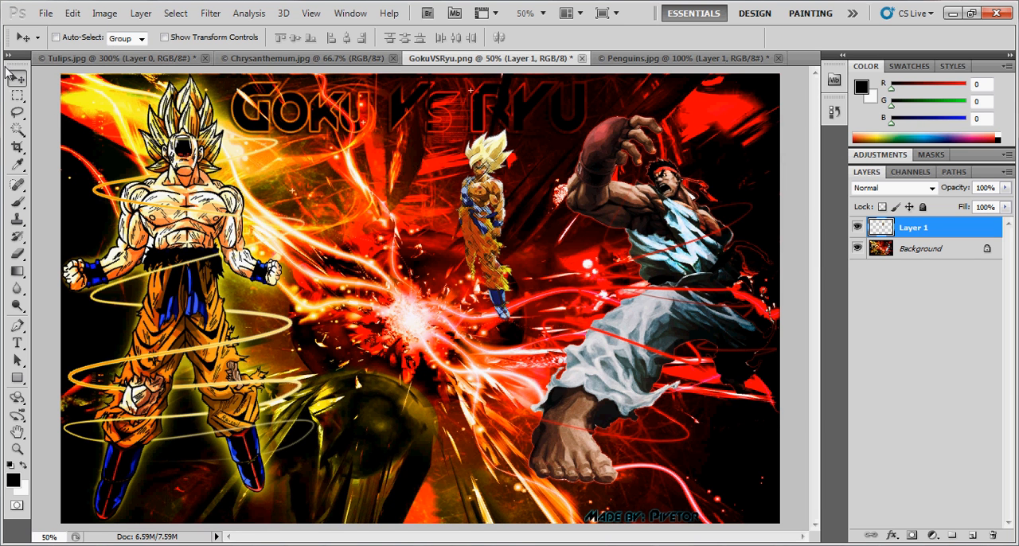
- Undock the Tools panel and dock it again, and move the small Layer 1 character closer to Ryu
drag(14, 68, 10, 271)
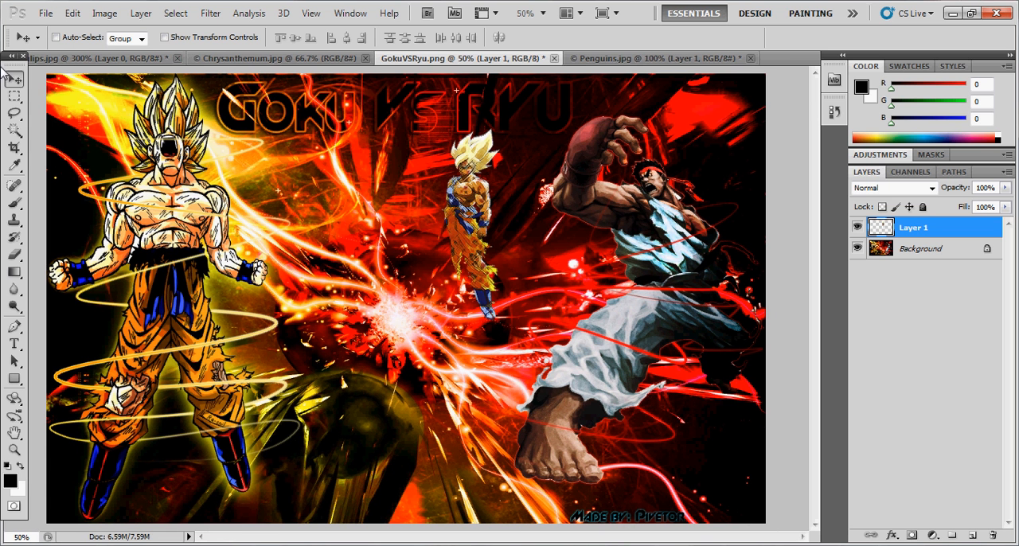
drag(10, 67, 13, 73)
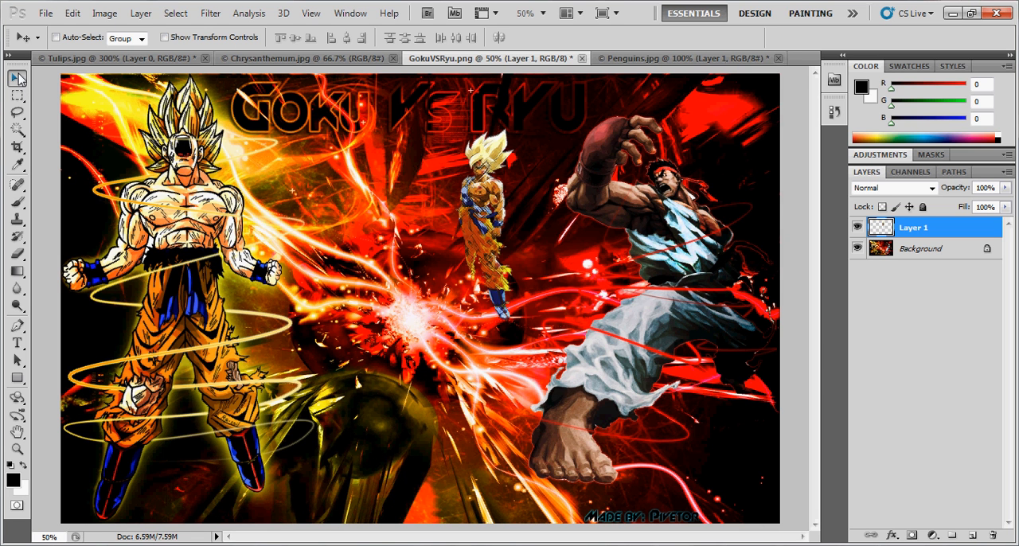
drag(308, 239, 339, 235)
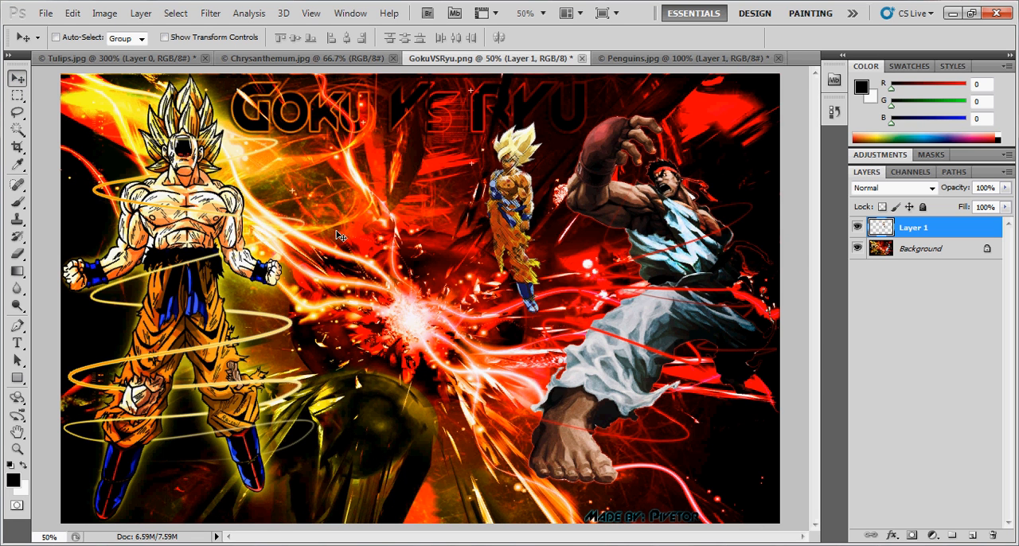
- Try the Elliptical Marquee, return to the Rectangular Marquee, draw rectangular selections between Goku and Ryu, and clear them
click(17, 95)
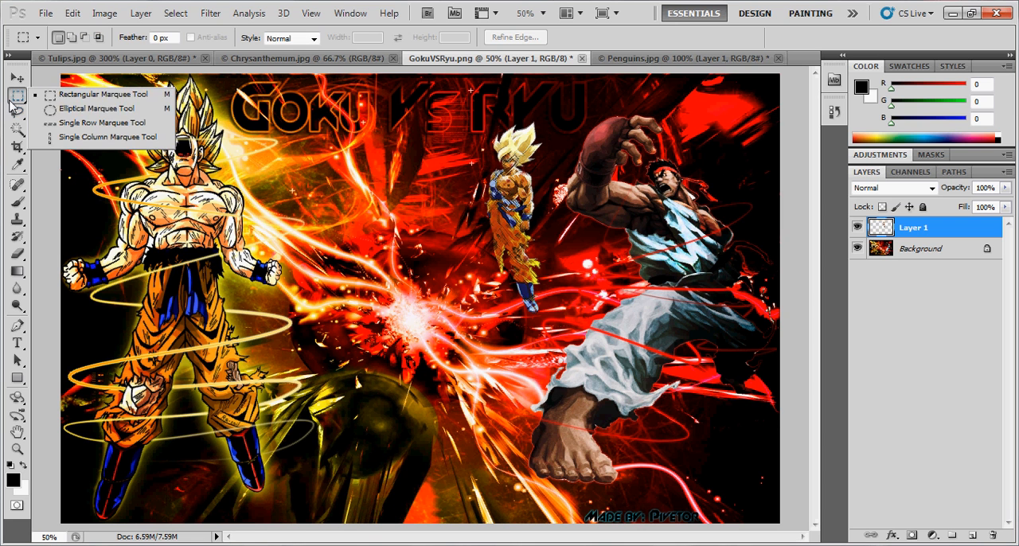
click(50, 112)
click(16, 98)
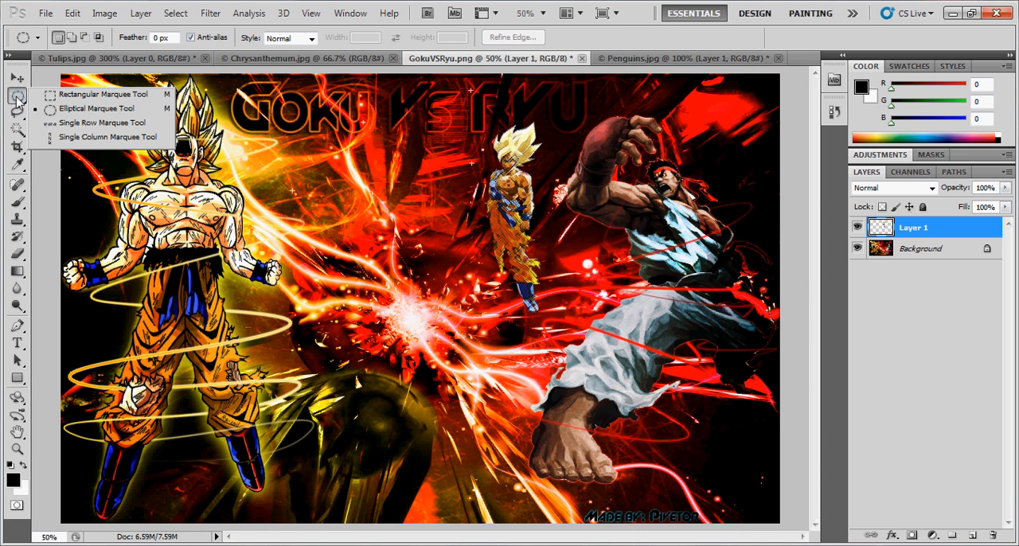
click(80, 95)
drag(238, 126, 561, 433)
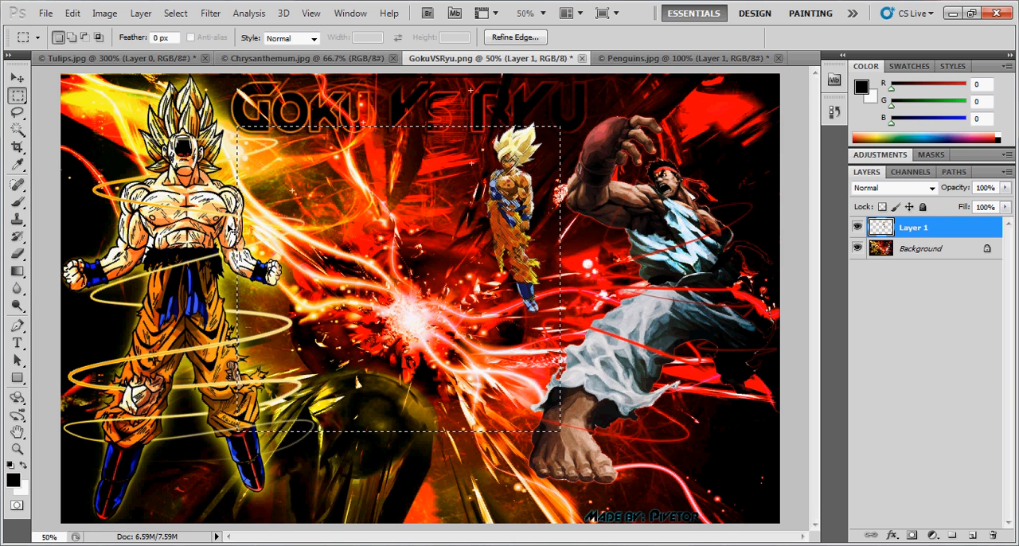
click(263, 137)
drag(407, 297, 493, 356)
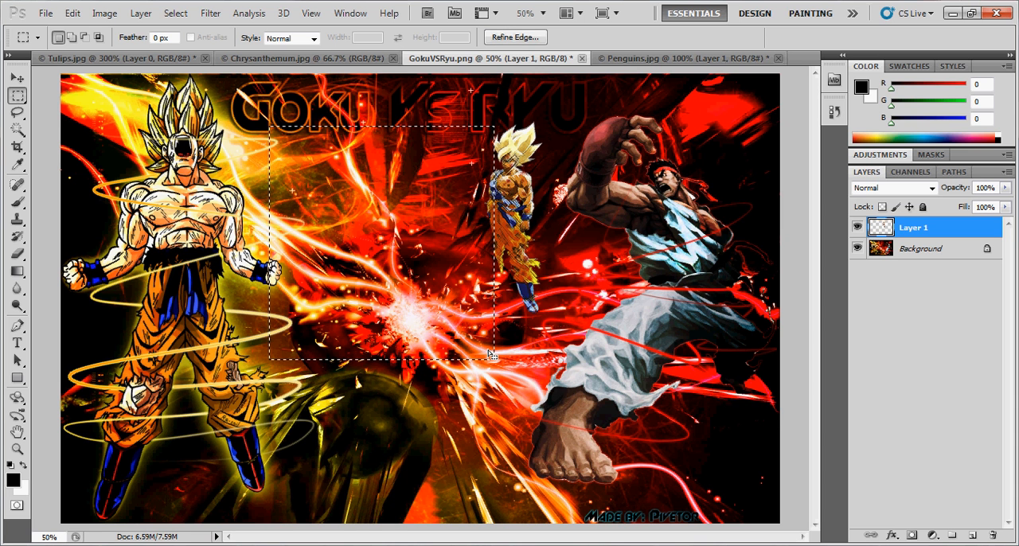
click(492, 355)
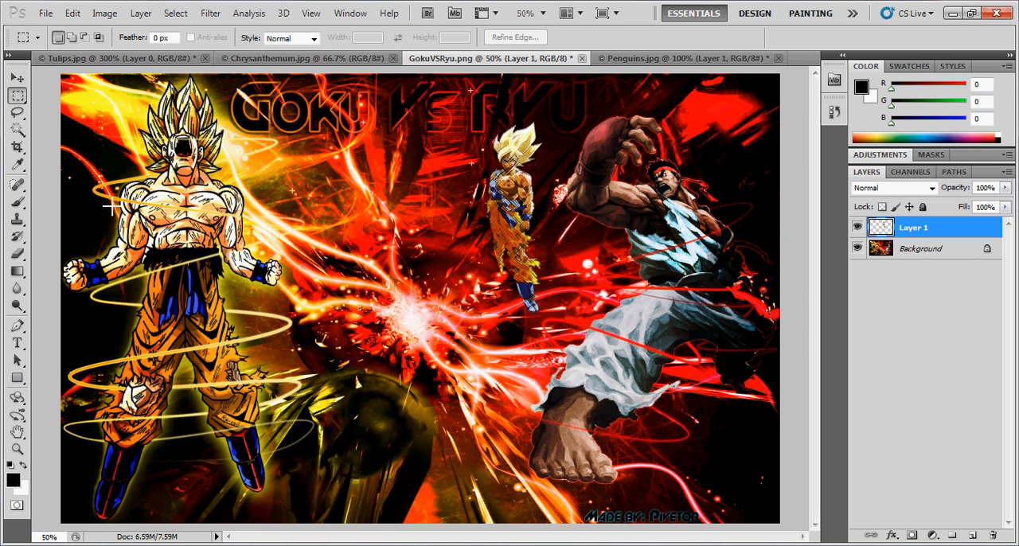
- Draw more rectangular selections across the middle of the image, shift one toward Goku, and deselect
drag(449, 309, 533, 417)
drag(407, 241, 279, 252)
click(299, 214)
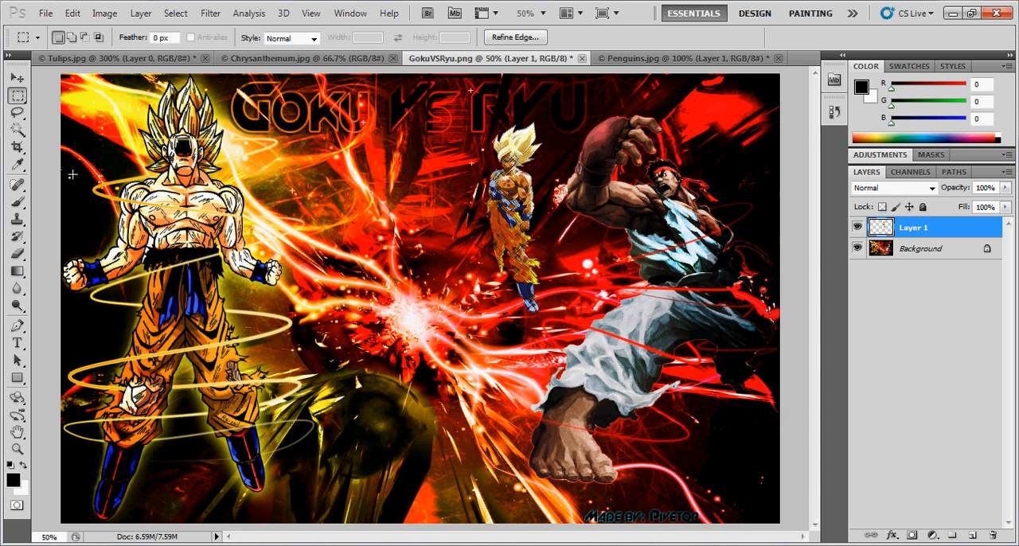
drag(277, 137, 656, 457)
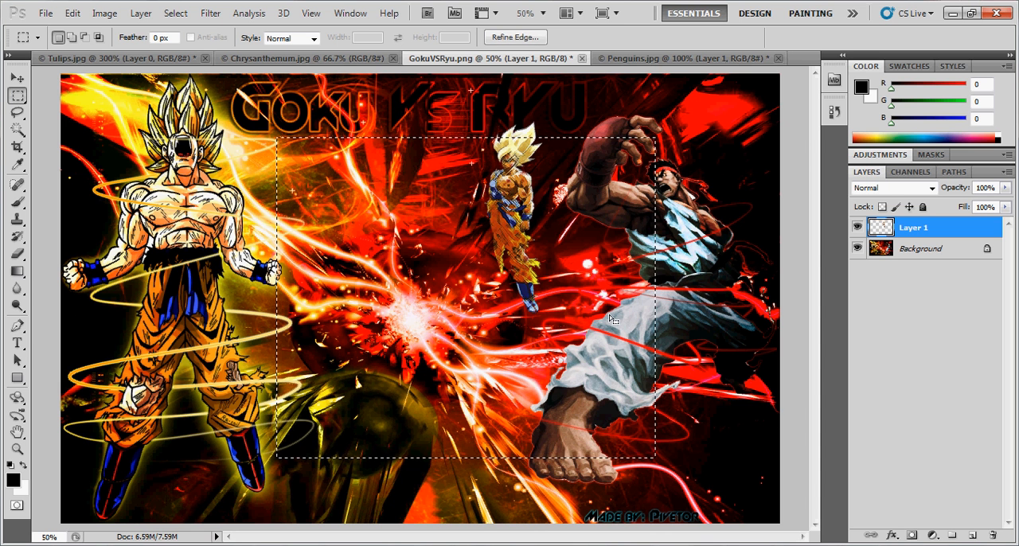
mouse_move(529, 319)
mouse_down()
mouse_move(457, 276)
mouse_move(435, 293)
mouse_up()
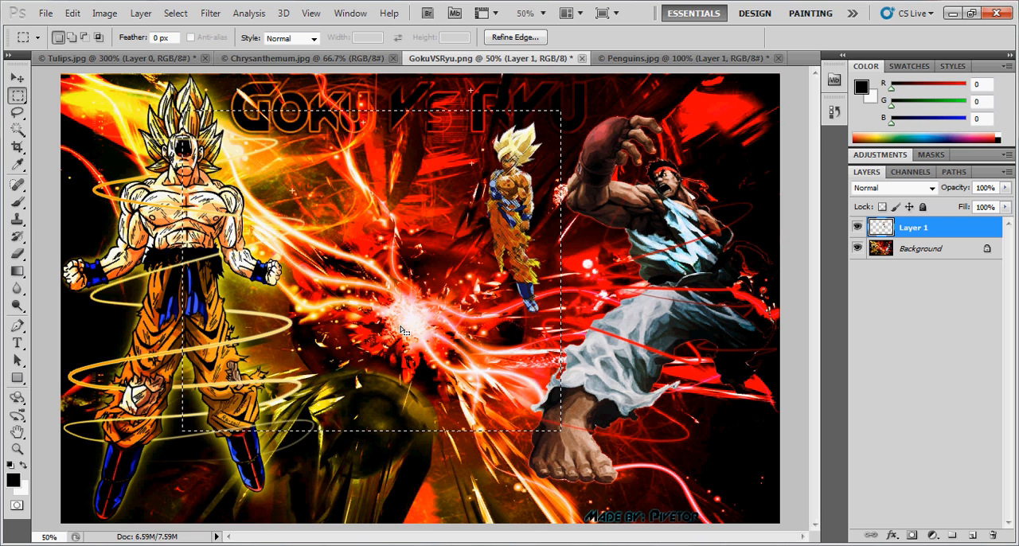
key(ctrl+d)
drag(260, 150, 448, 338)
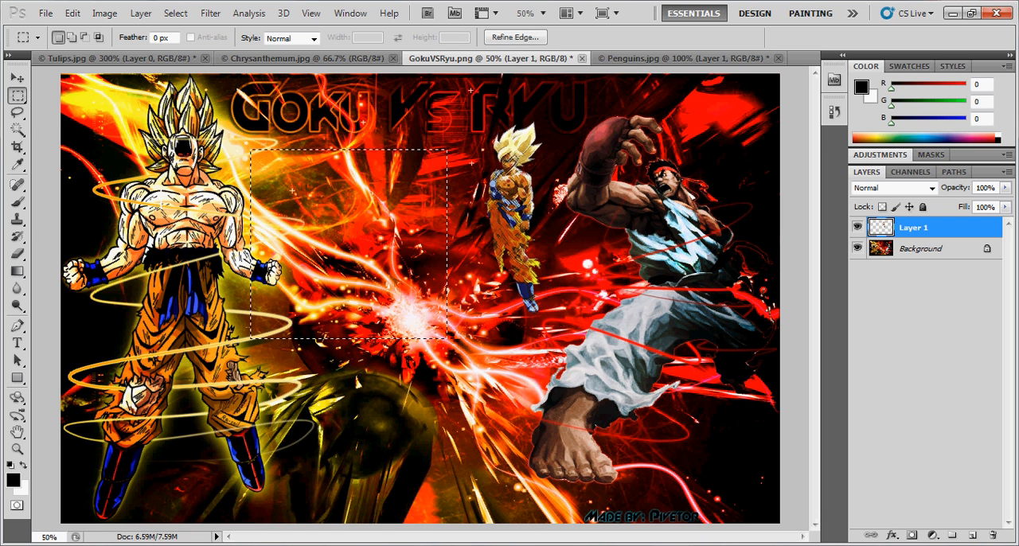
click(131, 221)
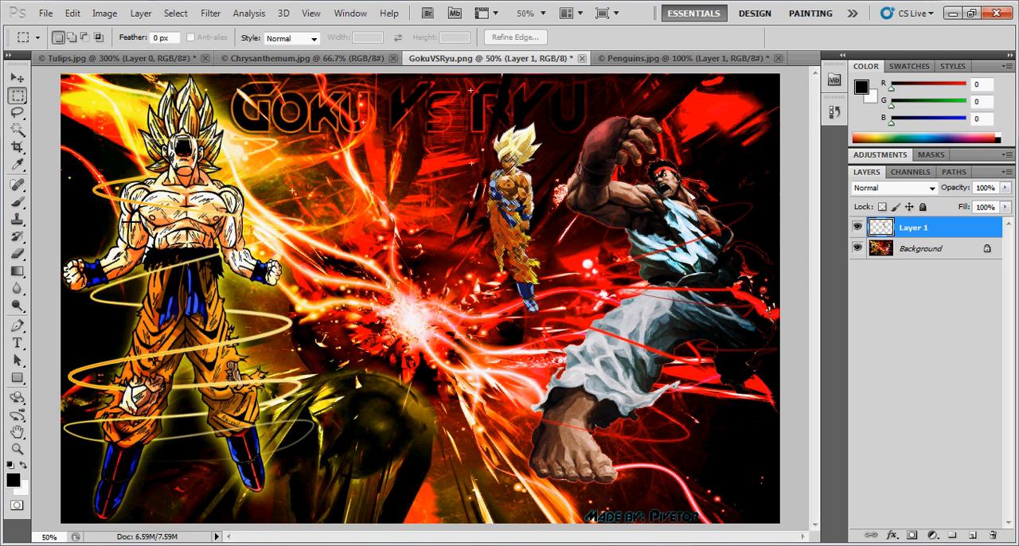
- Draw a freehand Lasso selection around the small character, move the outline over toward Goku, and deselect
click(17, 116)
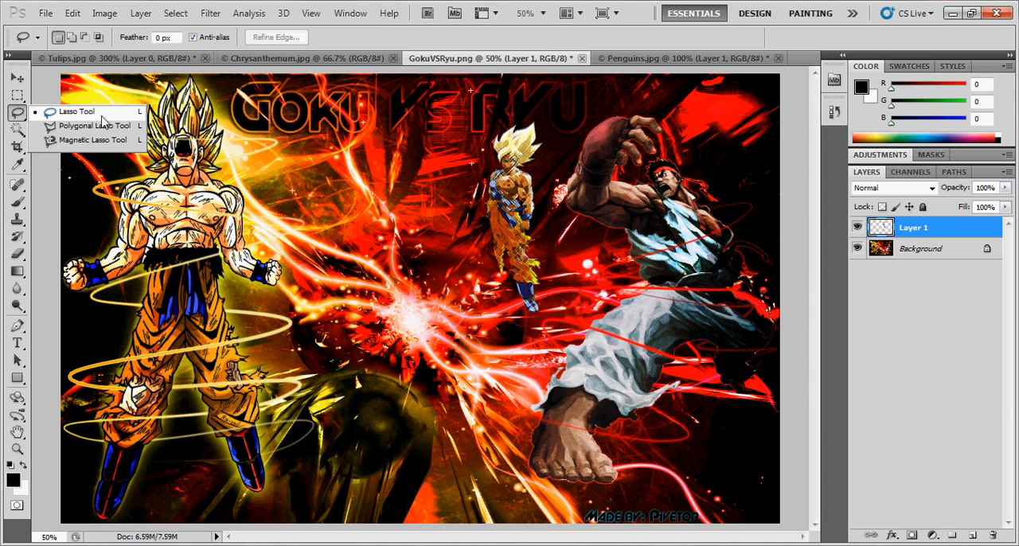
click(75, 111)
mouse_move(375, 163)
mouse_down()
mouse_move(489, 367)
mouse_move(609, 219)
mouse_up()
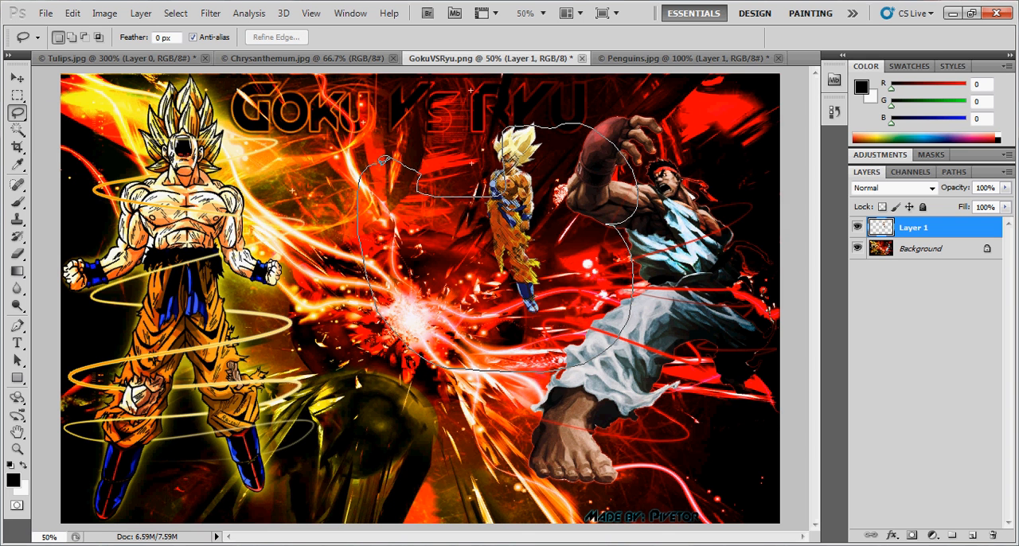
drag(381, 164, 383, 160)
drag(554, 216, 384, 213)
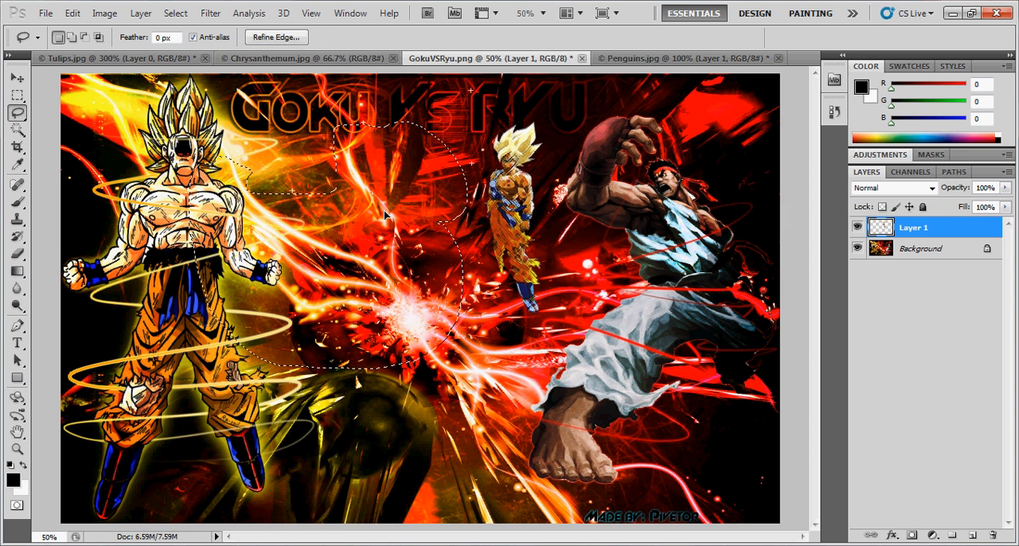
click(189, 169)
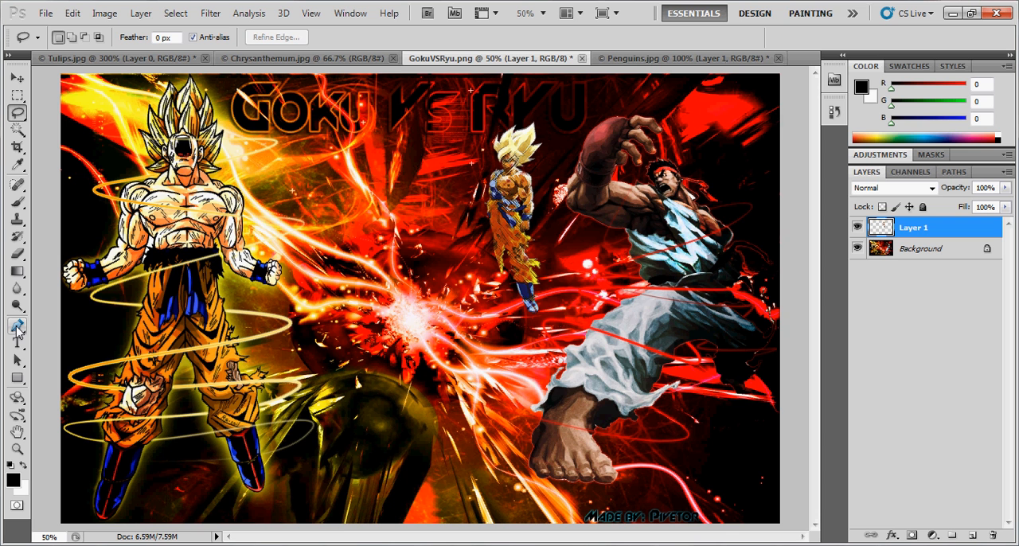
- Draw a small closed path with the Pen tool between Goku and the small character, and delete the path
click(17, 327)
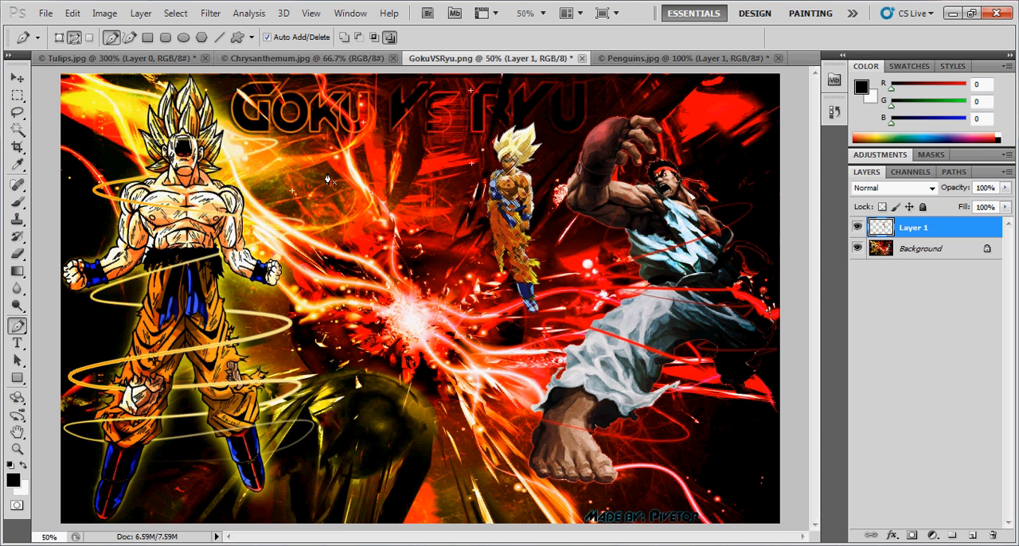
click(378, 232)
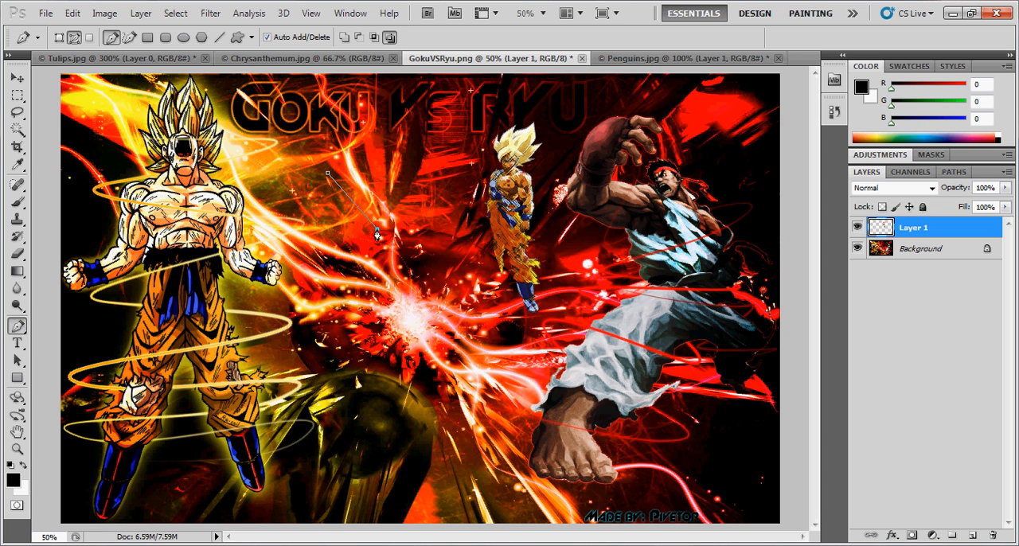
right_click(347, 200)
key(Escape)
click(283, 207)
click(327, 174)
right_click(361, 216)
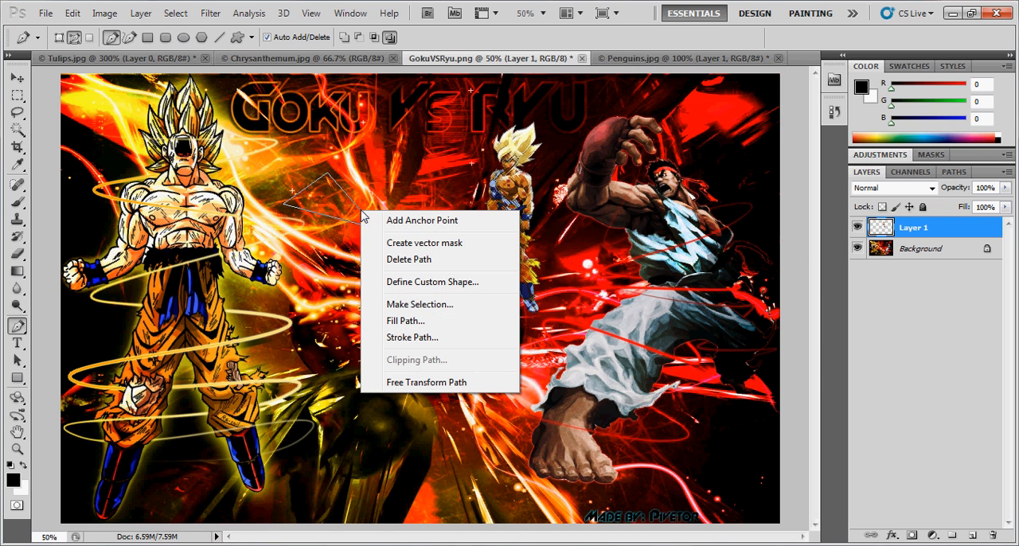
click(409, 261)
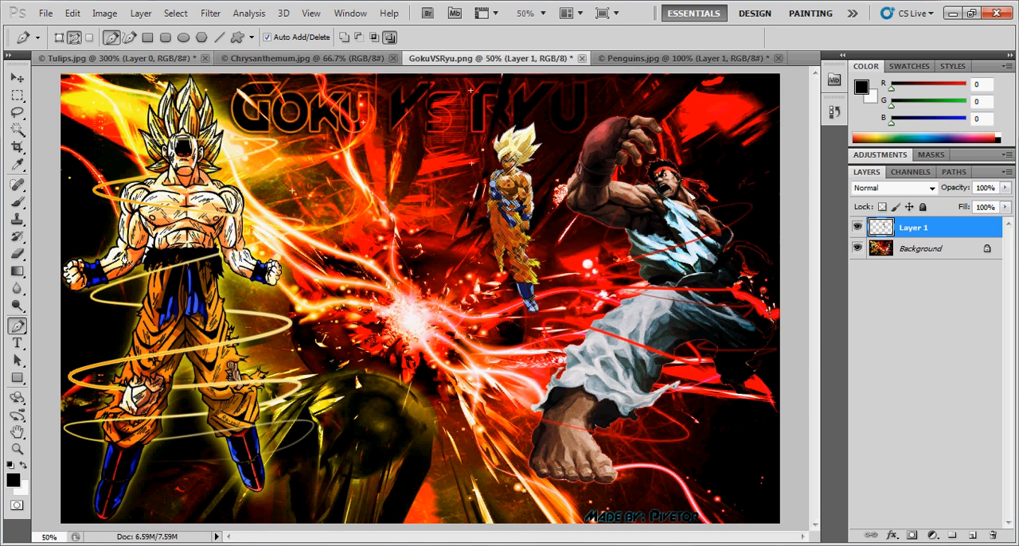
- Select the dark red area around Ryu on the Background layer using the Magic Wand with tolerance 80
click(19, 130)
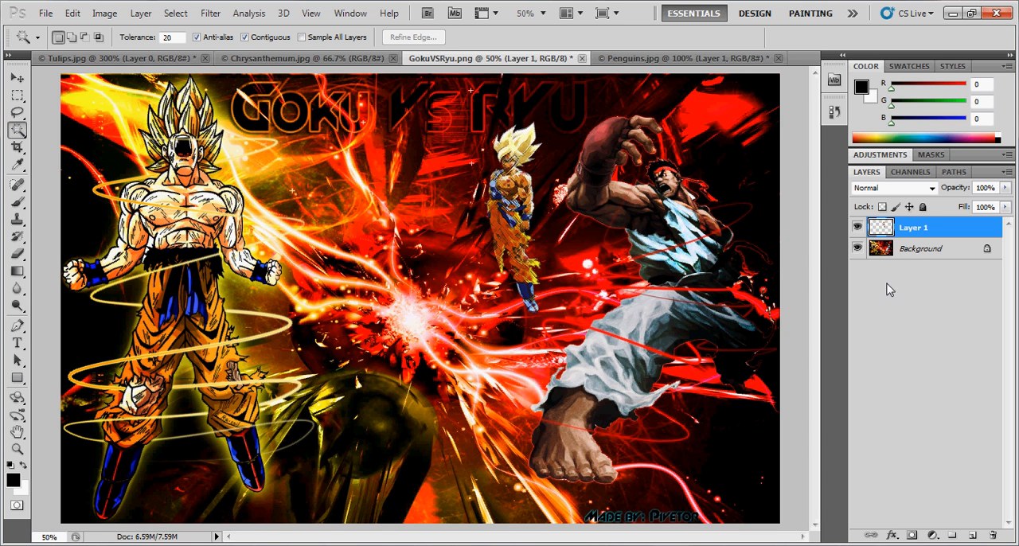
click(909, 250)
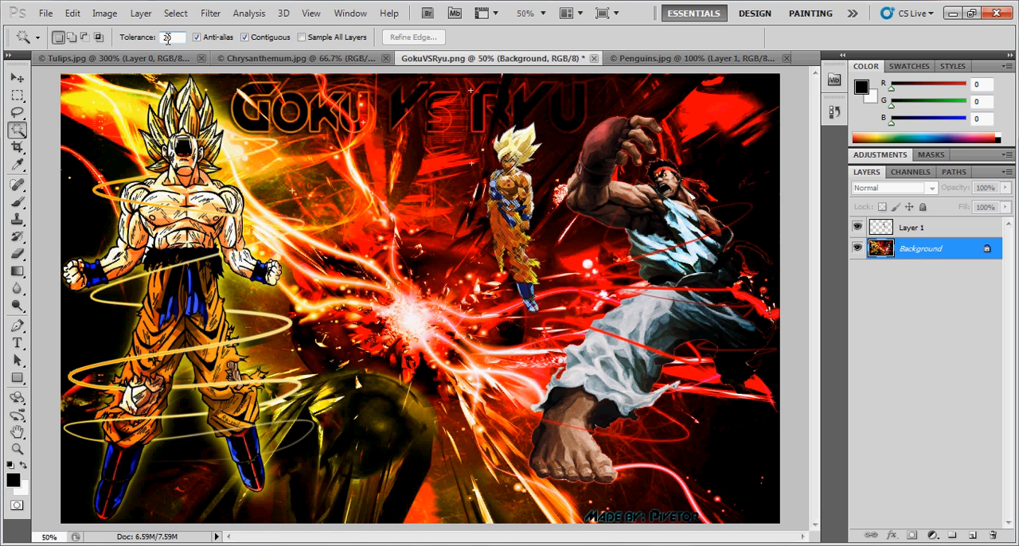
key(BackSpace)
text(8)
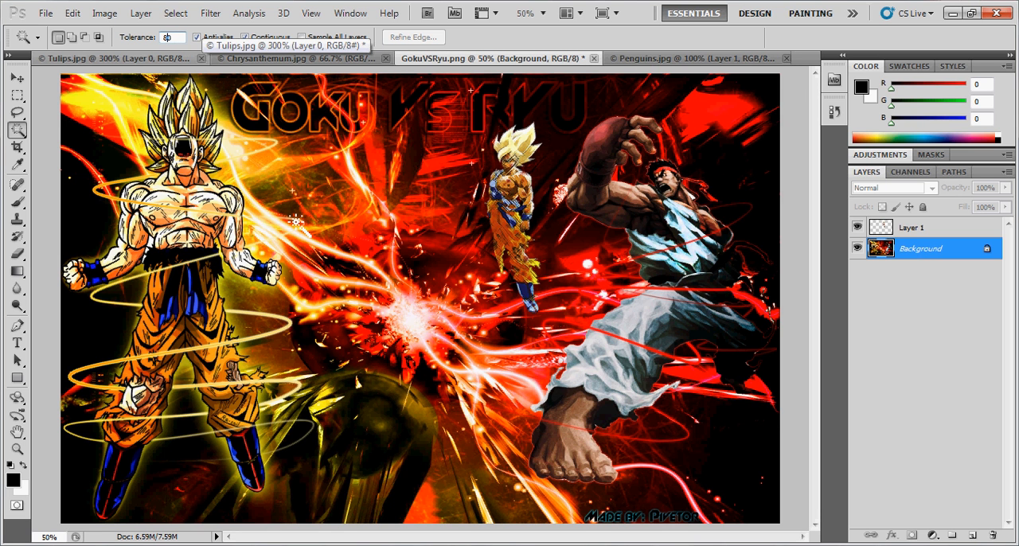
click(438, 184)
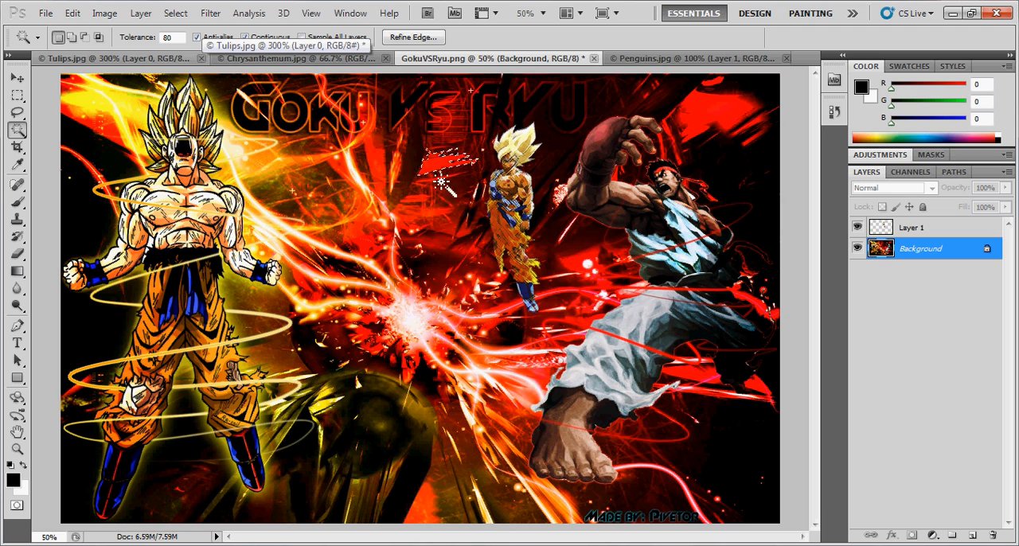
shift+click(454, 197)
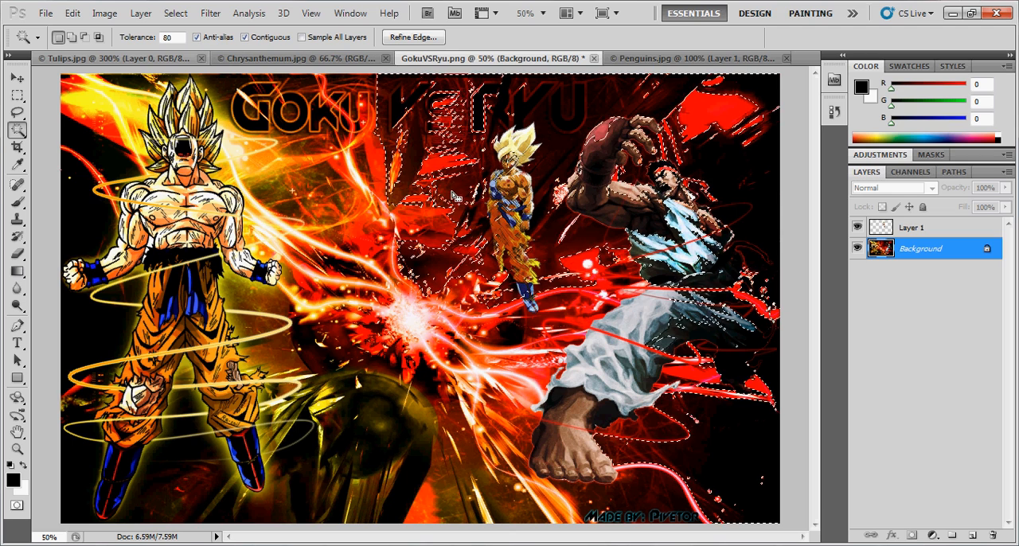
key(shift+F5)
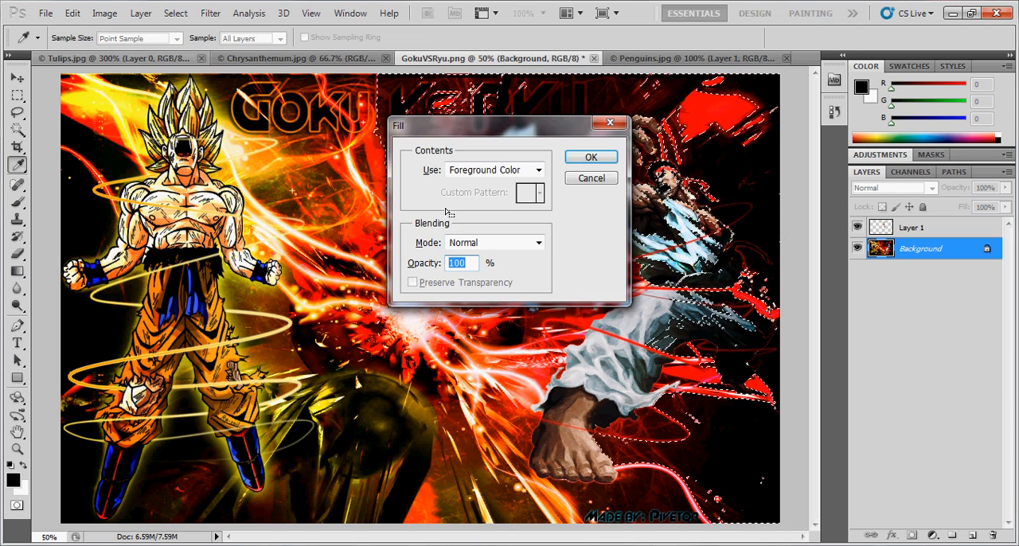
click(591, 178)
double_click(939, 250)
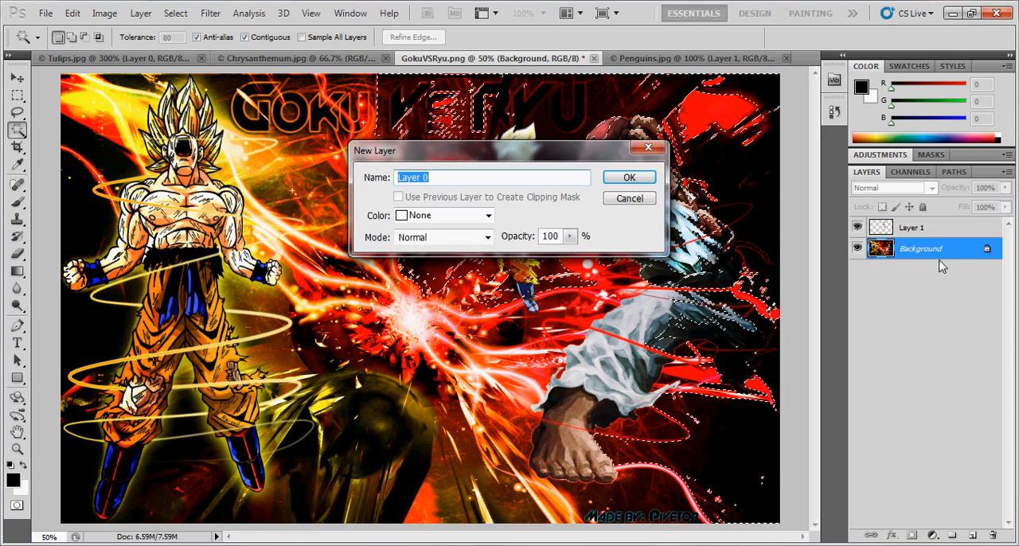
click(630, 199)
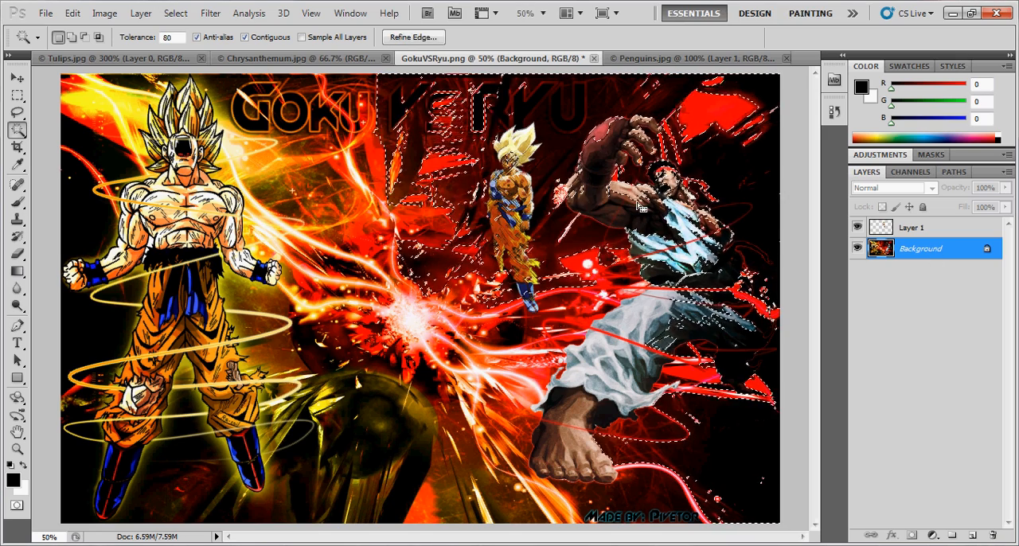
- Clear the selection and convert the locked Background into a regular layer with the default settings
click(17, 78)
key(ctrl+d)
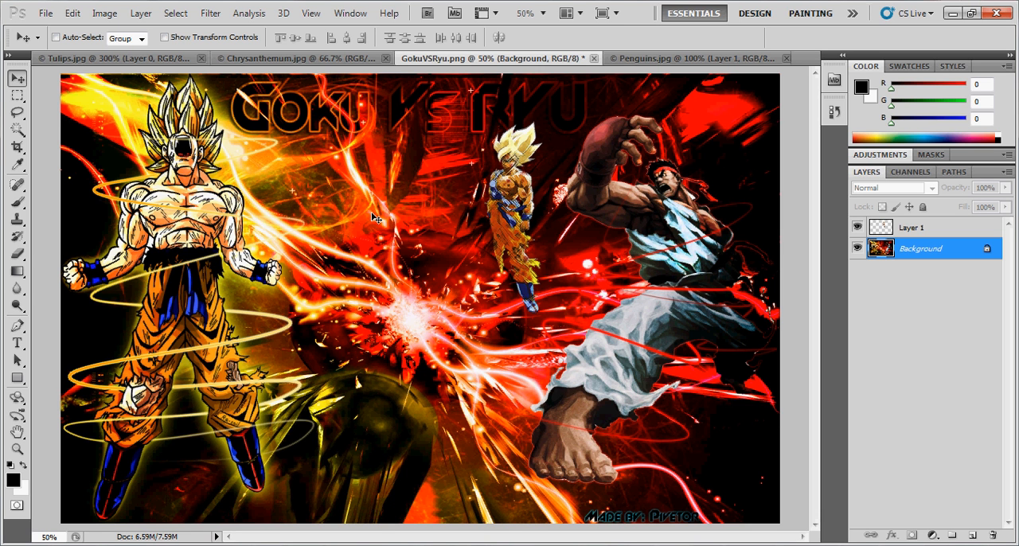
double_click(978, 250)
drag(535, 155, 428, 146)
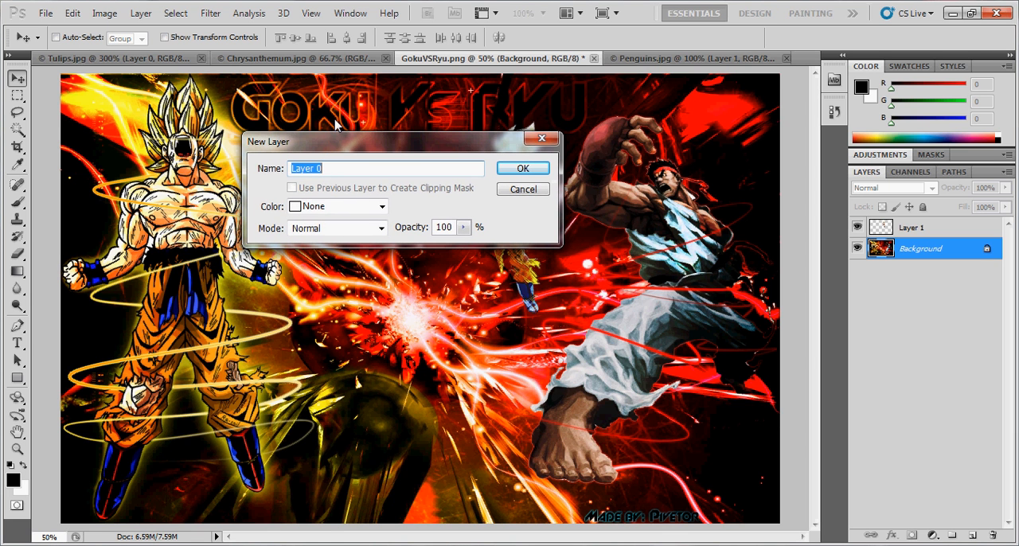
click(523, 169)
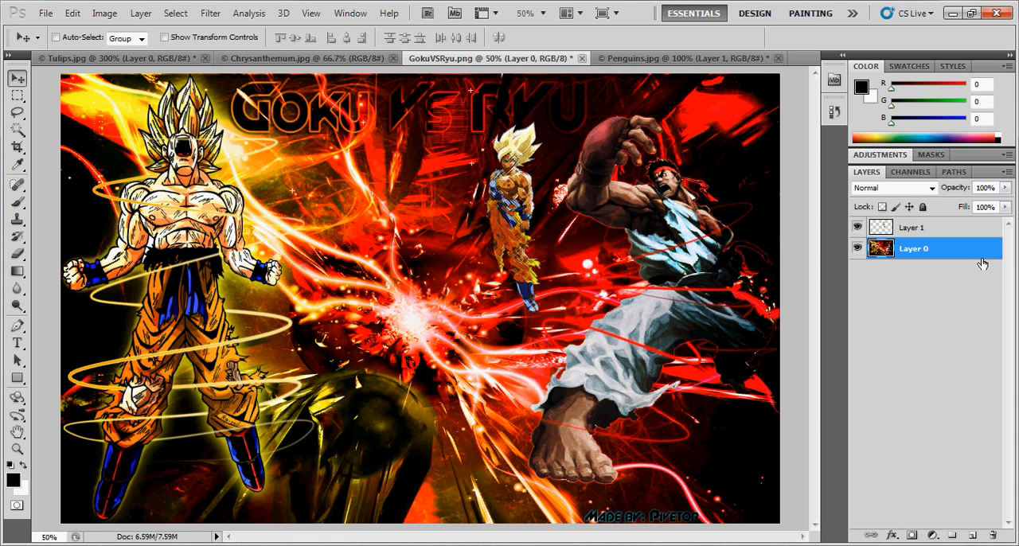
- Delete the dark red area around Ryu selected with the Magic Wand at tolerance 80, undo the deletion and deselect
click(16, 130)
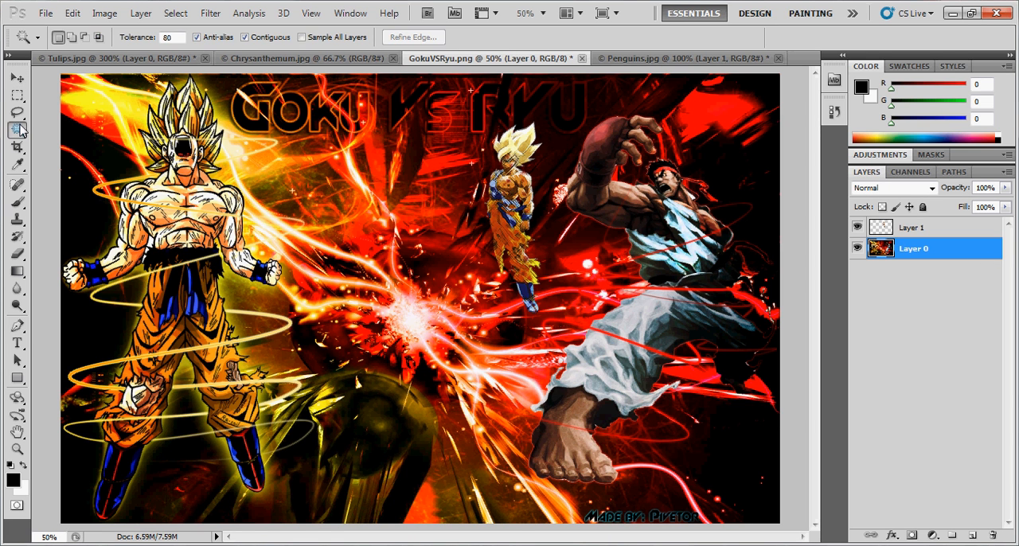
click(406, 215)
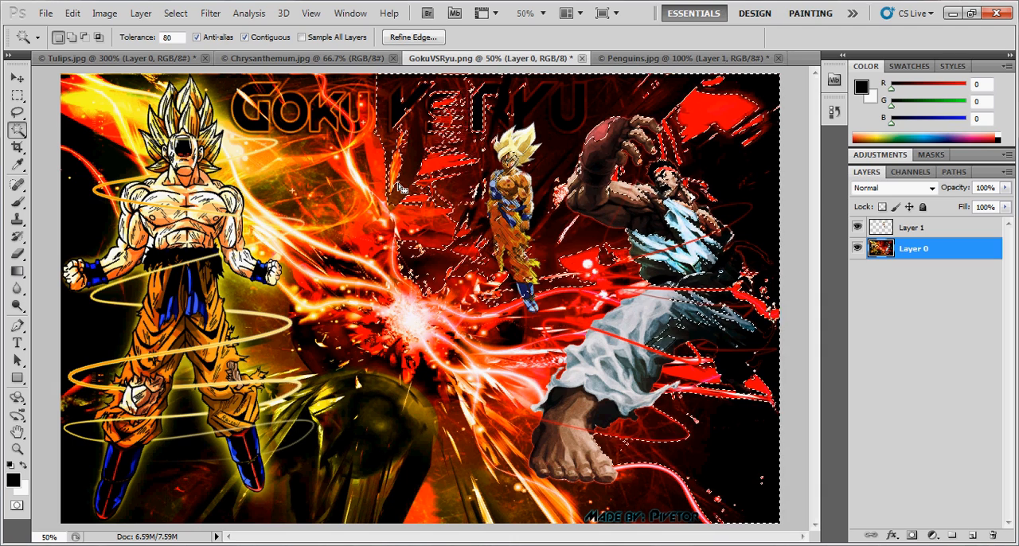
key(Delete)
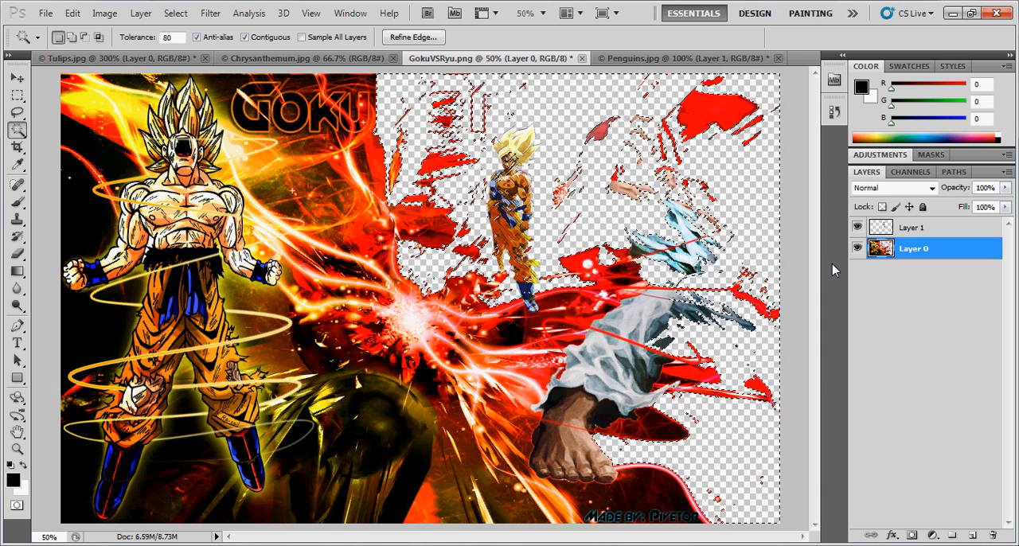
key(ctrl+alt+z)
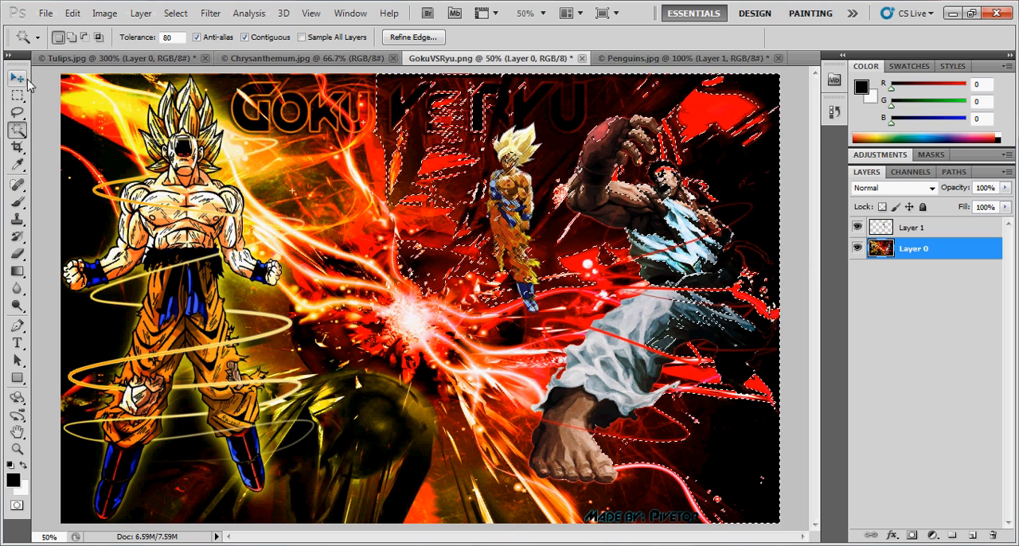
key(ctrl+alt+z)
key(ctrl+d)
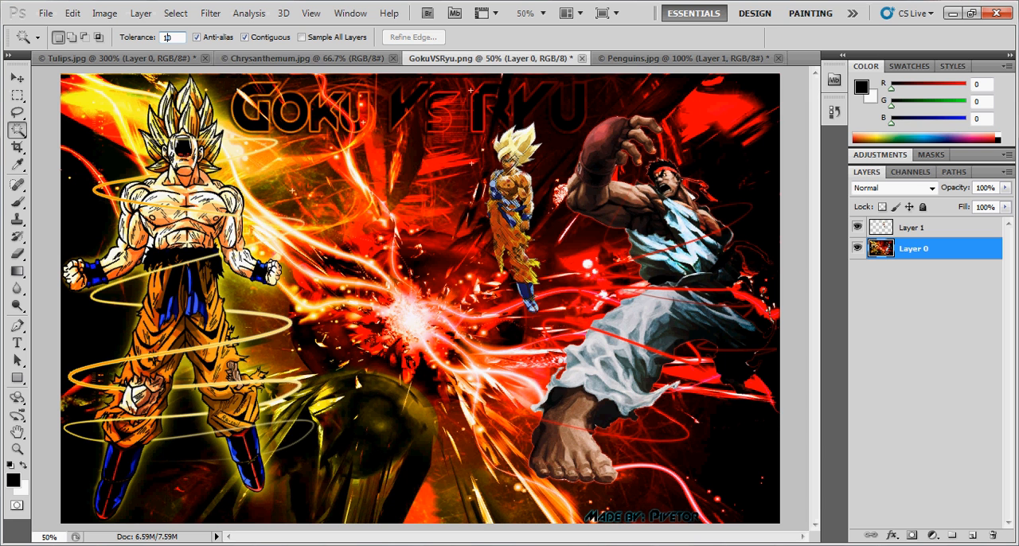
- Set the Magic Wand tolerance to 10, try selecting red background areas and the black area beside Goku, and deselect
click(410, 181)
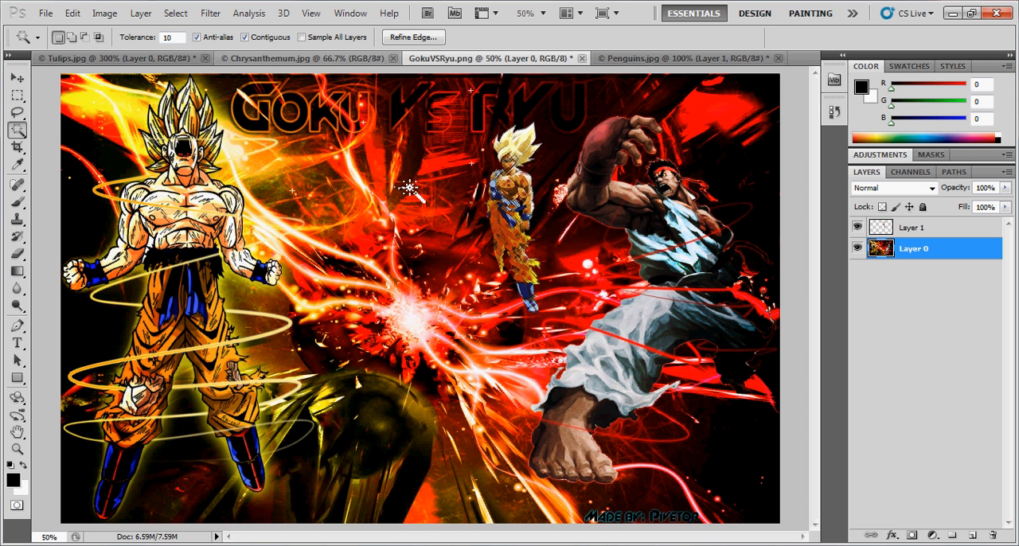
click(422, 145)
click(447, 166)
click(437, 177)
click(257, 244)
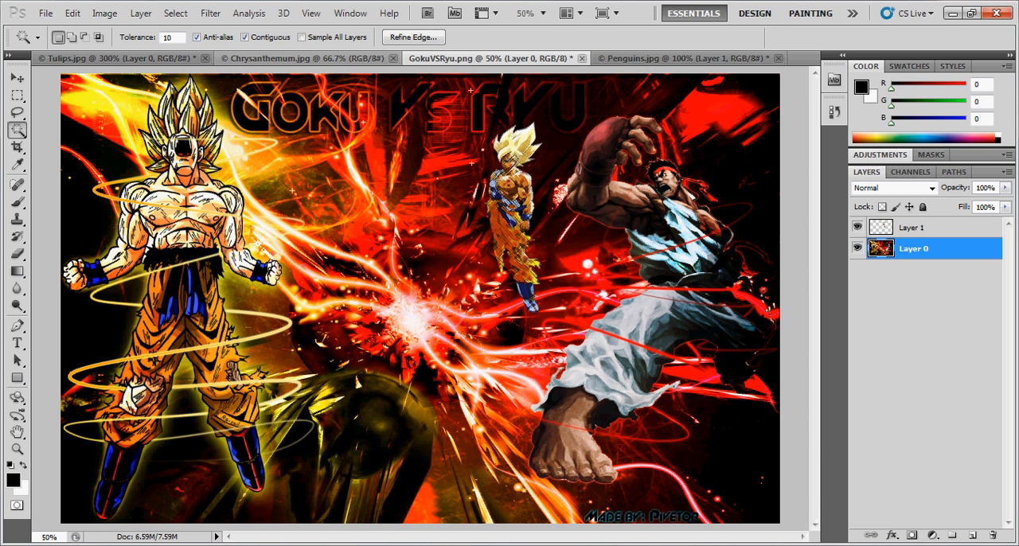
click(82, 206)
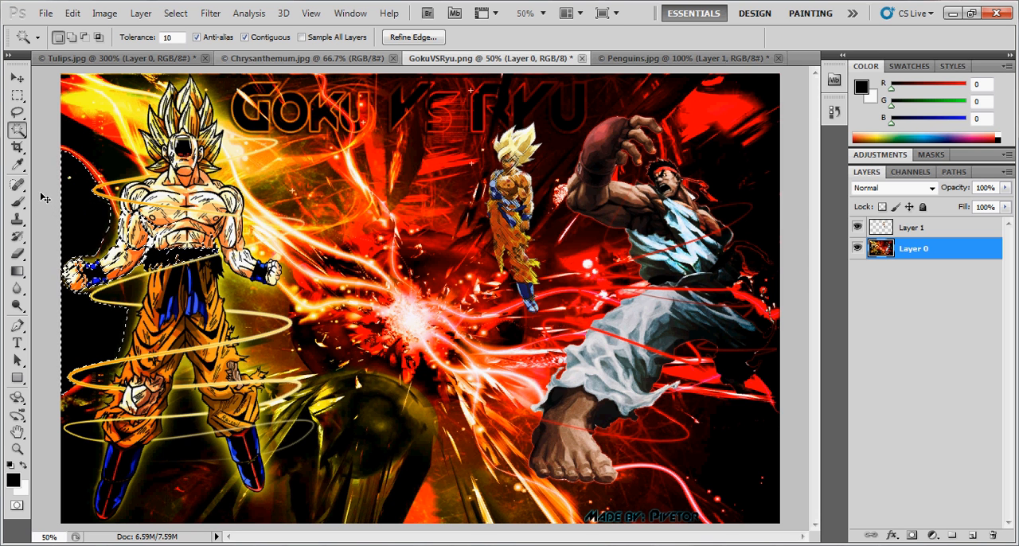
click(57, 194)
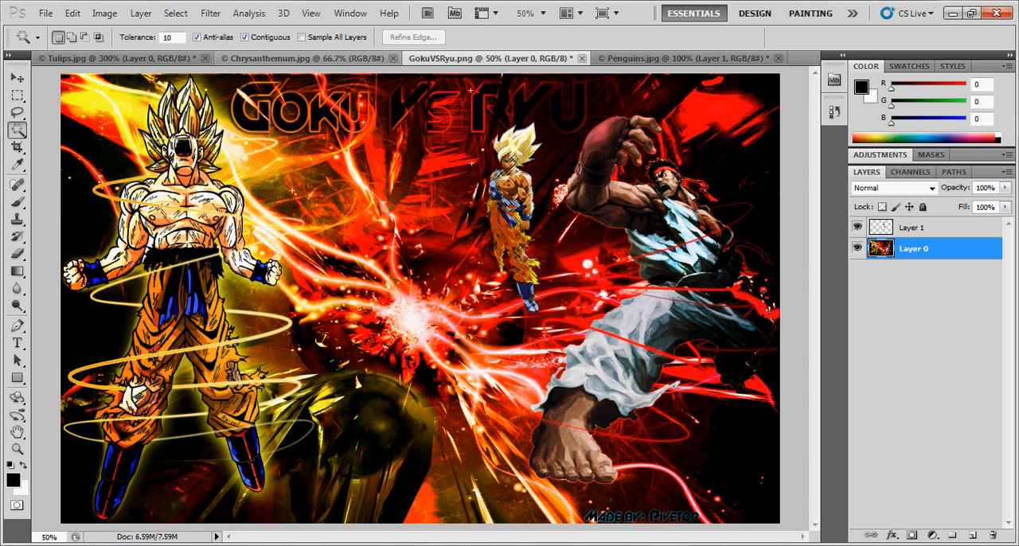
- Draw a crop frame from Goku's chest toward the central burst, move and resize it, and discard the crop
click(17, 147)
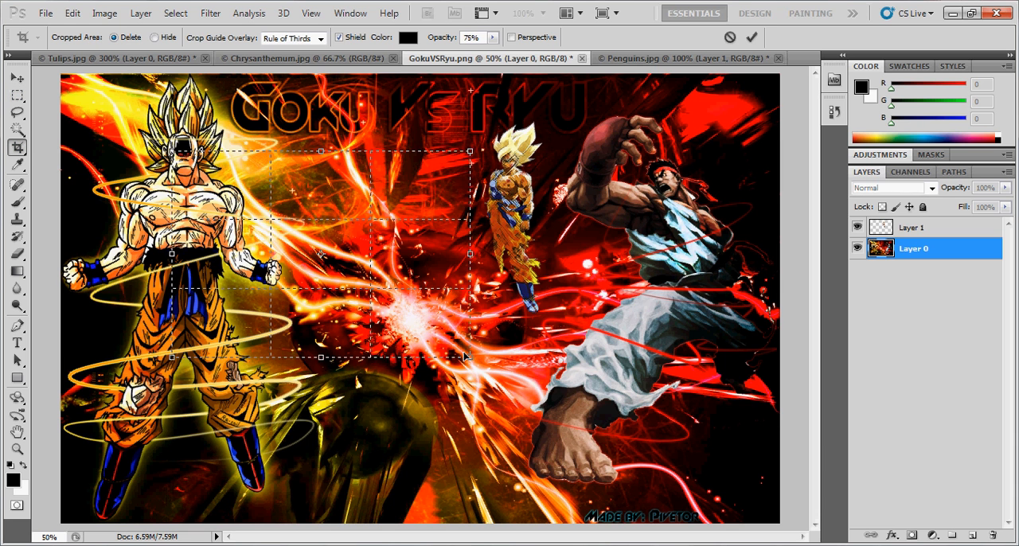
drag(470, 357, 172, 151)
drag(318, 209, 263, 166)
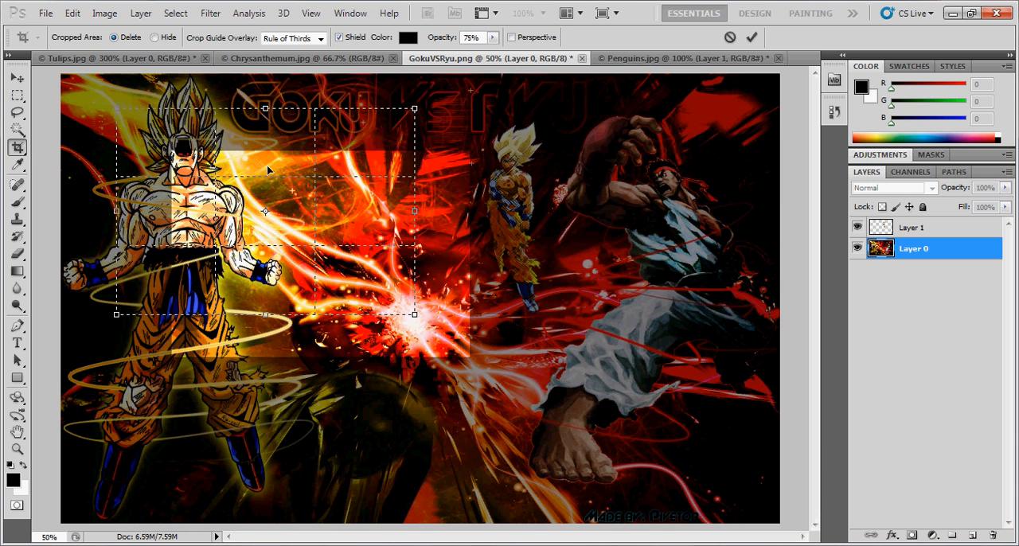
drag(116, 108, 161, 155)
drag(257, 209, 256, 191)
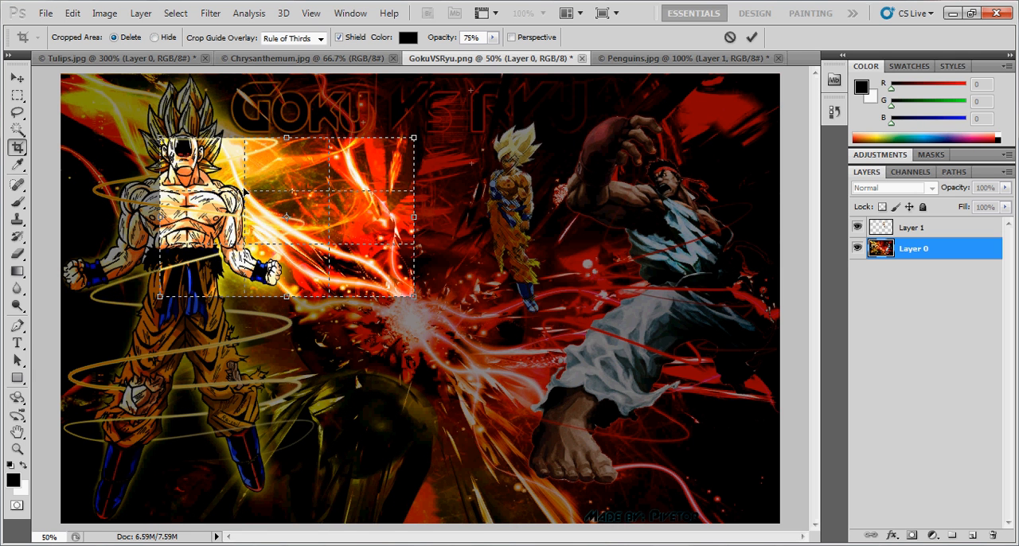
click(16, 77)
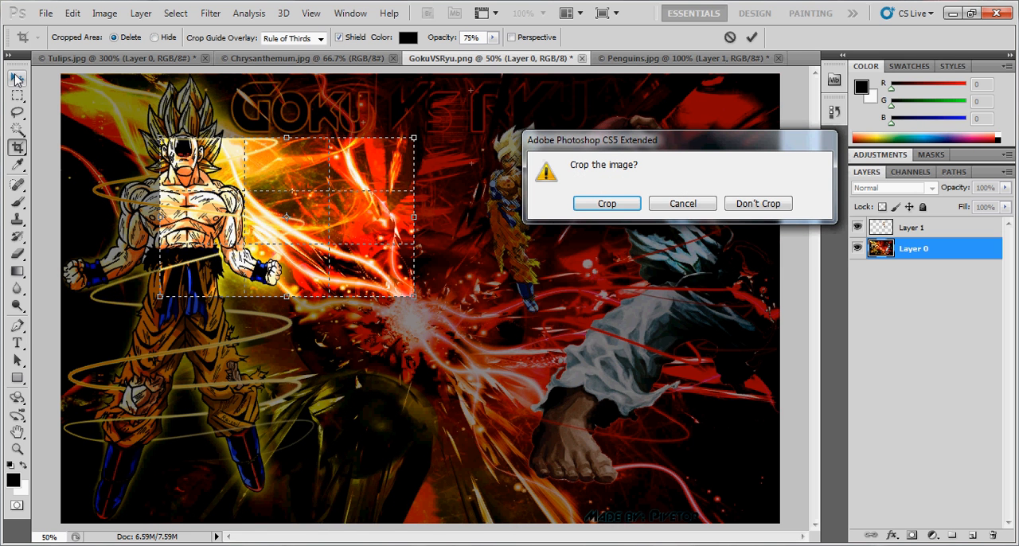
click(758, 205)
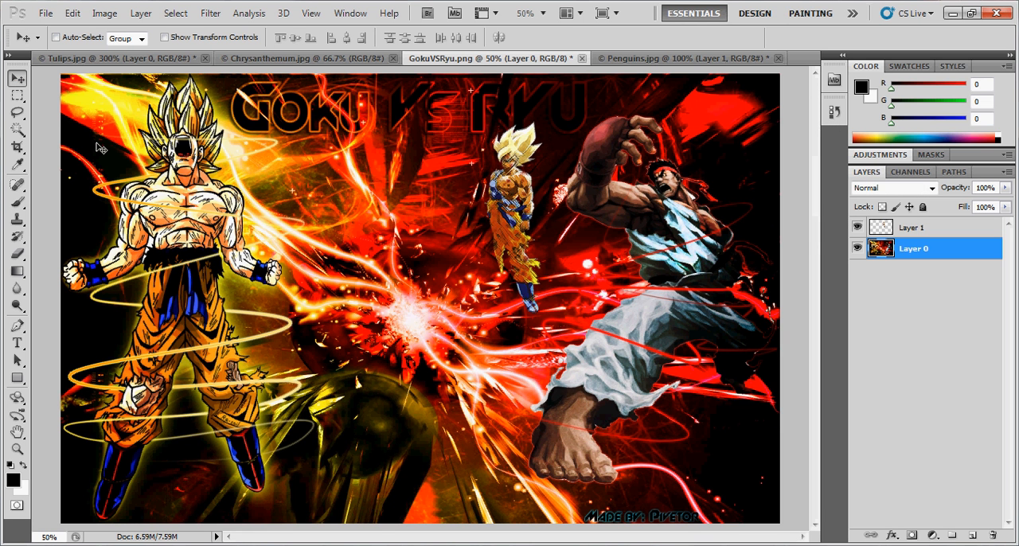
- Crop the image to a rectangle around Goku's head and upper chest
click(17, 147)
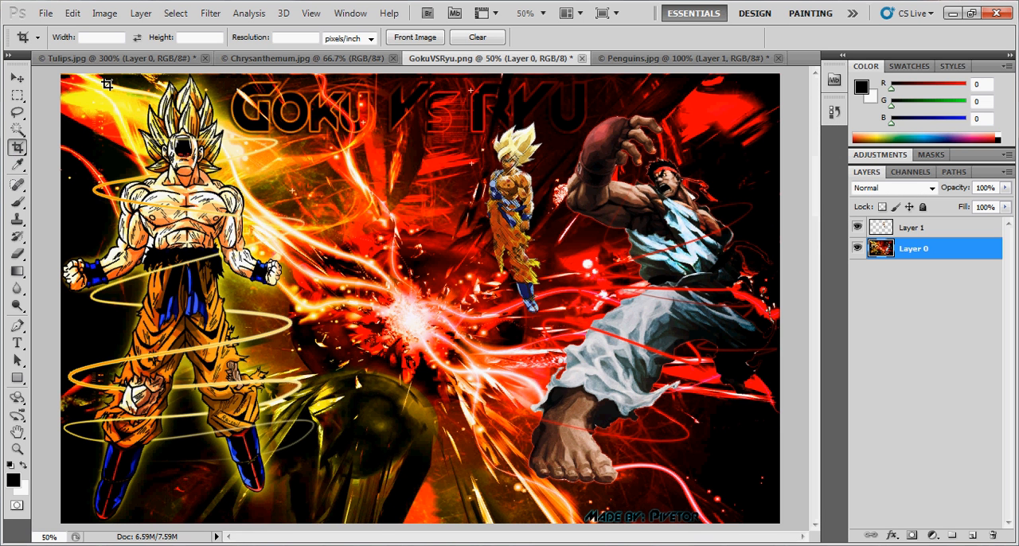
drag(84, 80, 309, 218)
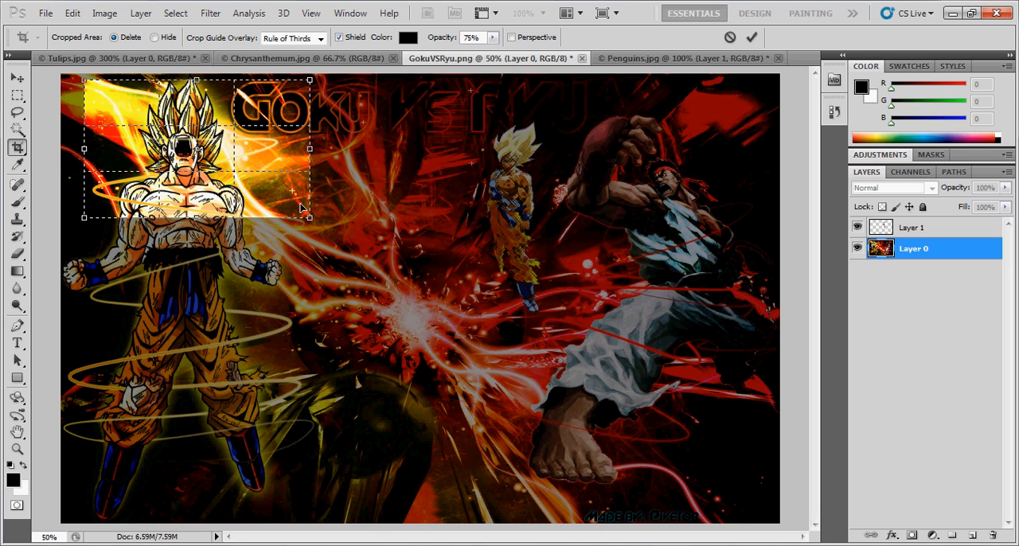
key(v)
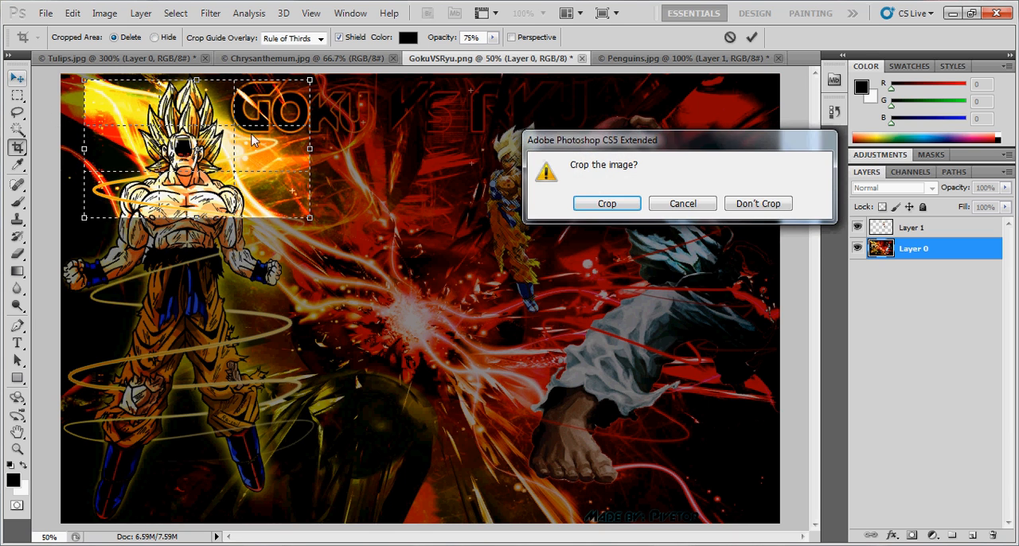
click(633, 206)
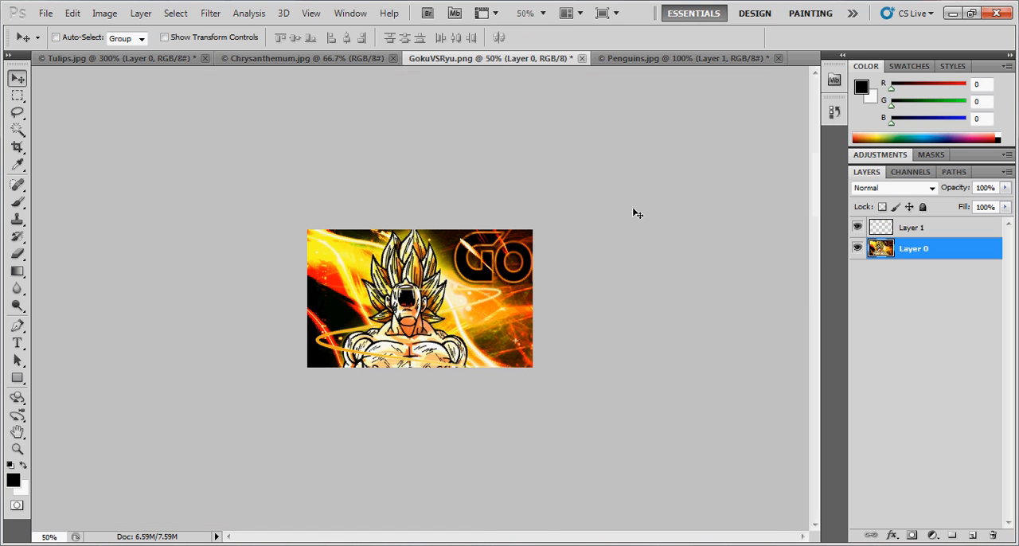
- Toggle the crop between undone and redone to compare both versions, ending with the full image restored
key(ctrl+z)
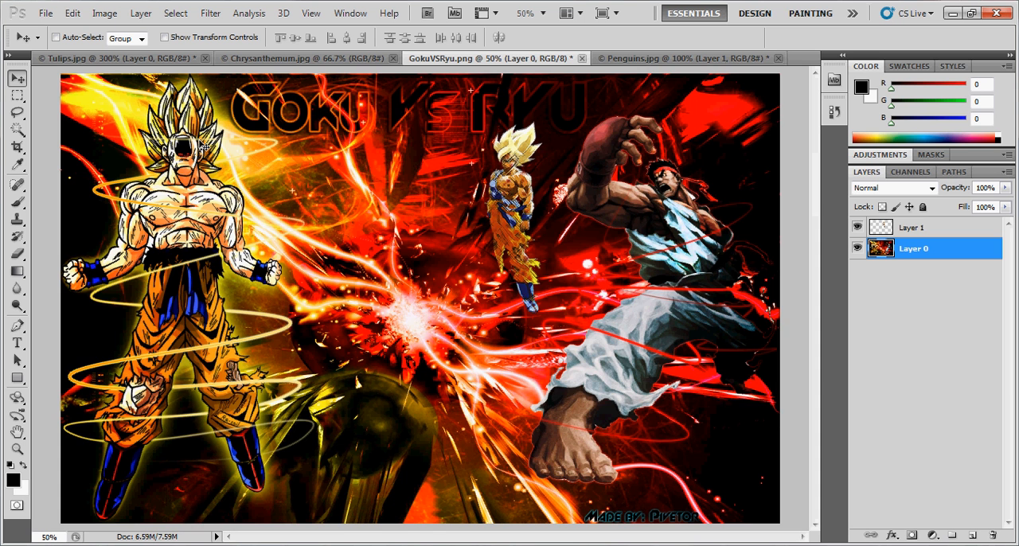
key(ctrl+z)
key(ctrl+z)
key(ctrl+z)
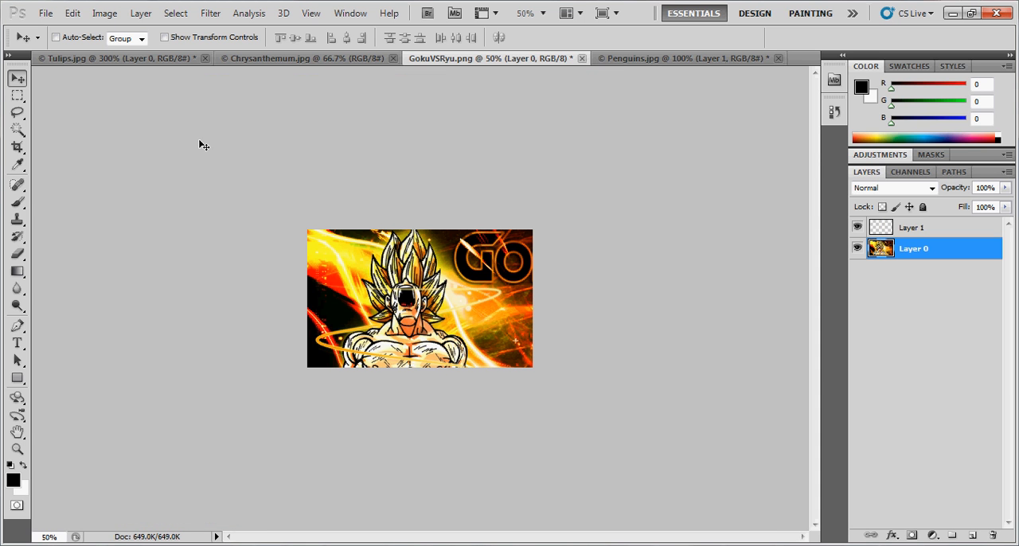
key(ctrl+z)
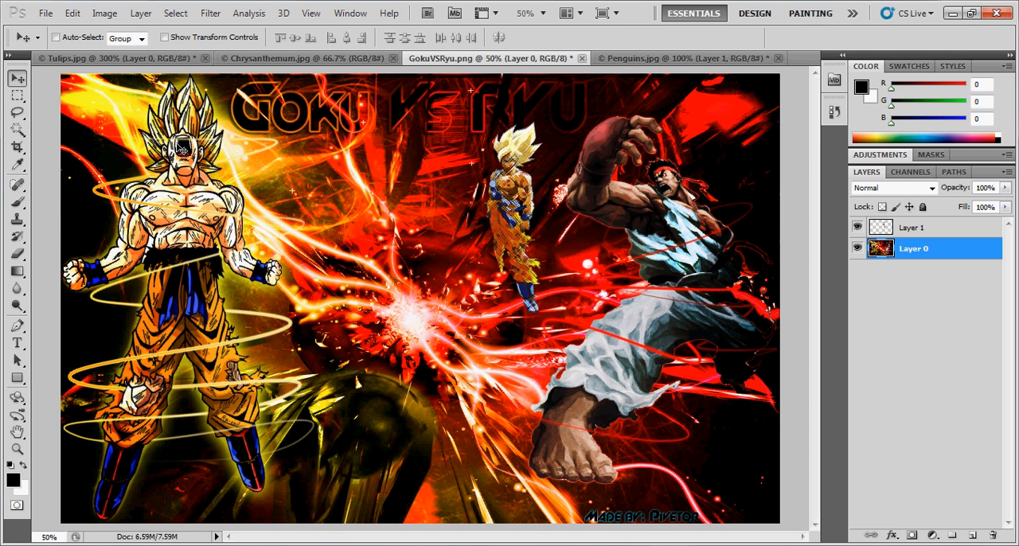
- Sample the light pink at the centre of the energy burst as the foreground colour with the Eyedropper
click(20, 164)
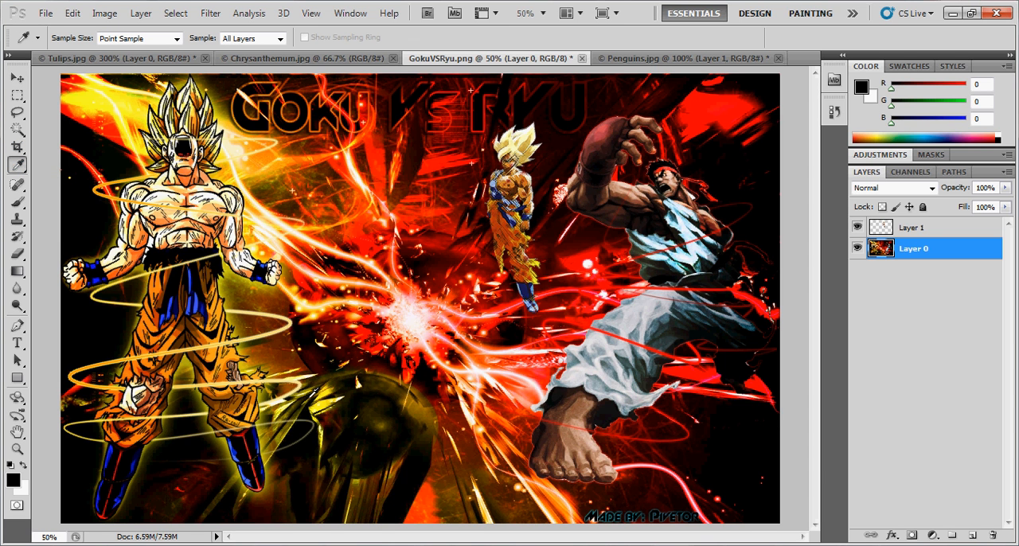
click(411, 304)
click(411, 303)
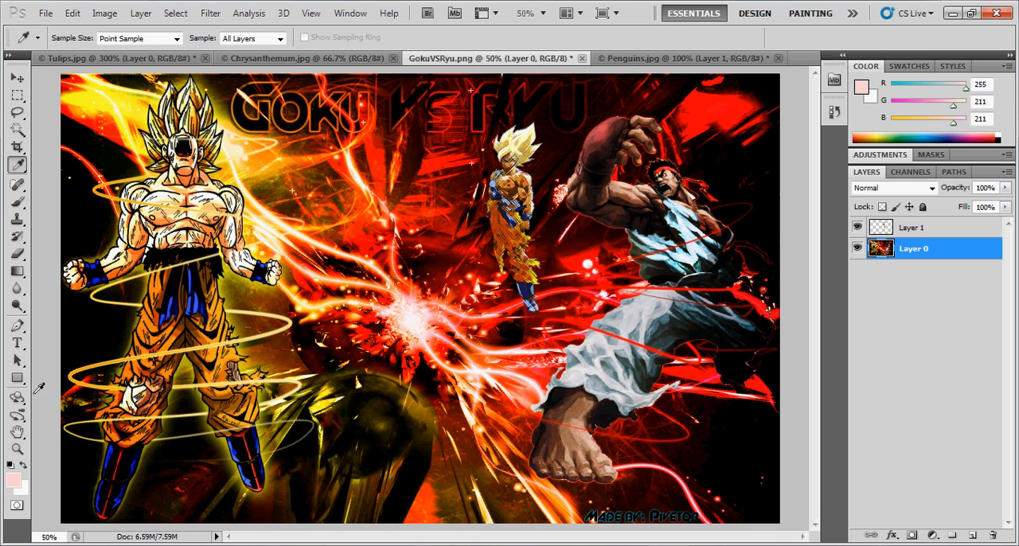
- Paint a short light pink Brush stroke over the red background above the energy burst, and undo it
click(17, 202)
mouse_move(437, 248)
mouse_down()
mouse_move(719, 416)
mouse_move(411, 170)
mouse_move(680, 392)
mouse_move(413, 189)
mouse_up()
key(ctrl+z)
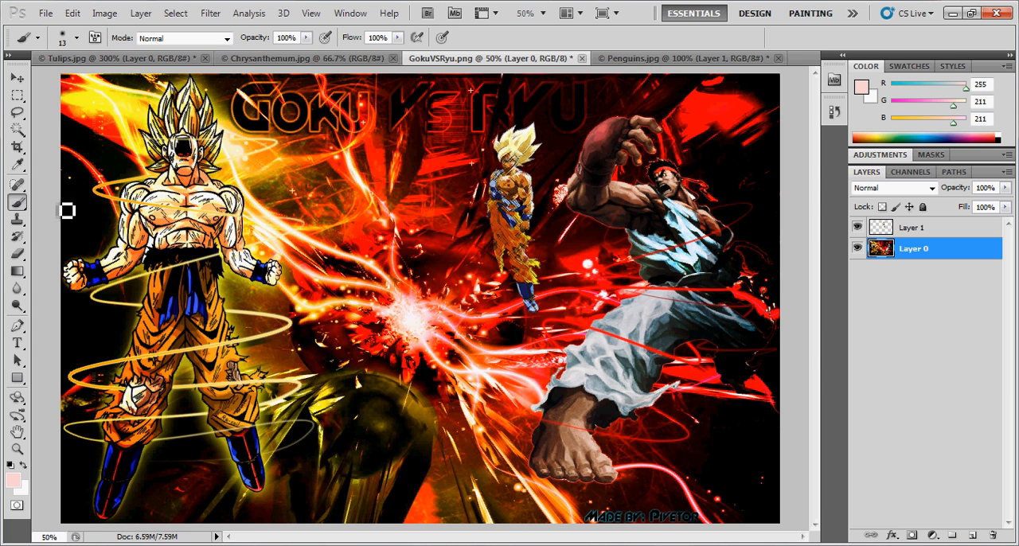
- Try the Clone Stamp beside Goku's shoulder without a defined source point
click(19, 221)
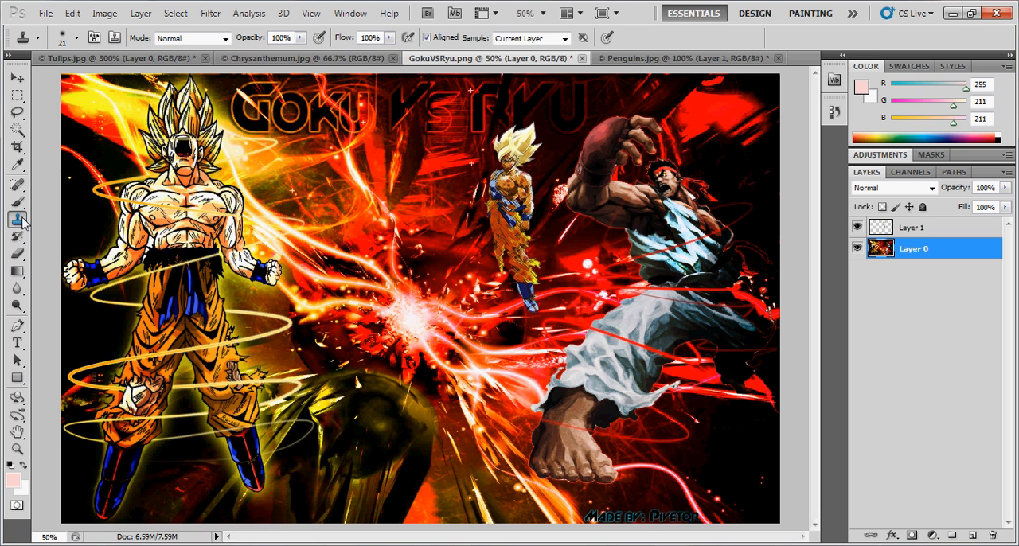
click(247, 186)
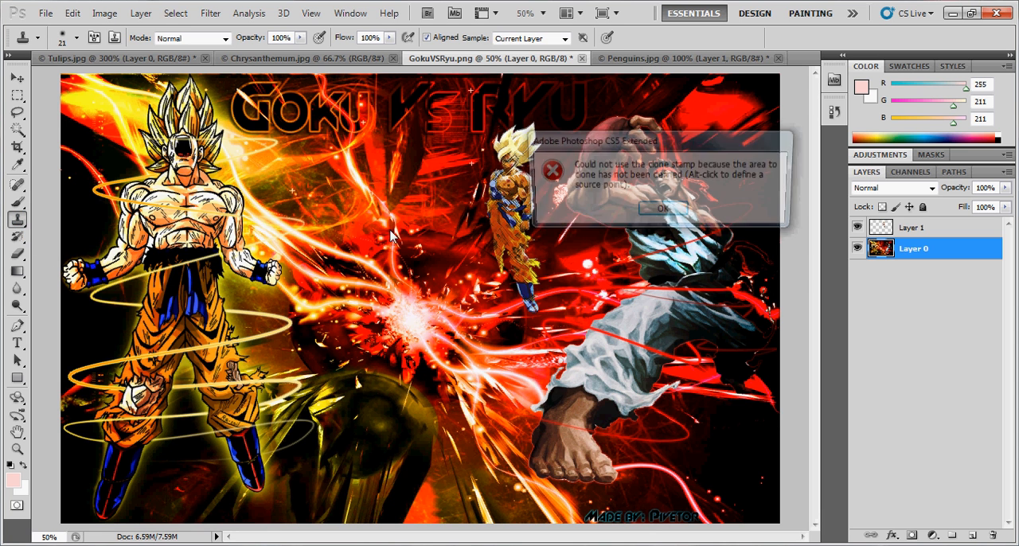
click(663, 211)
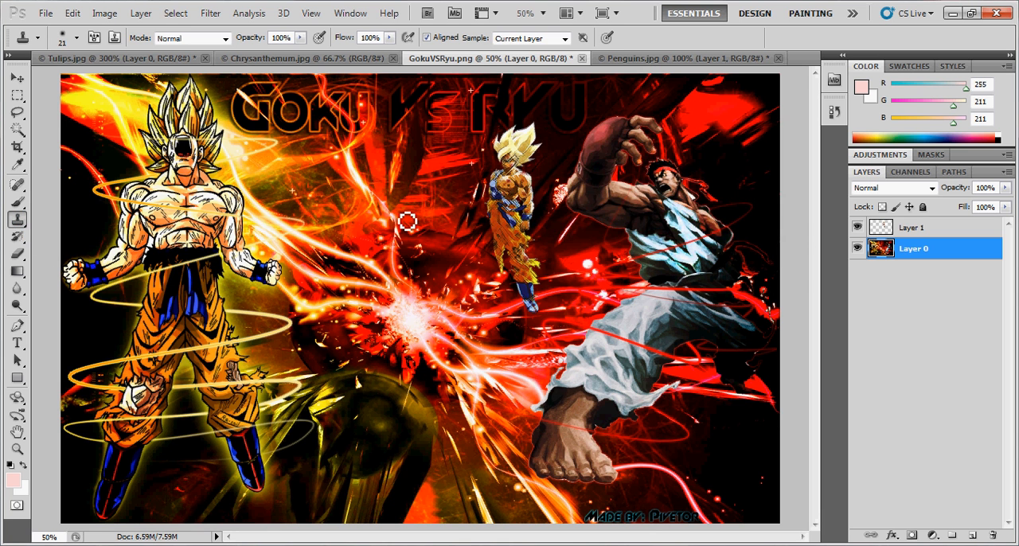
- Erase a stroke from the red background across the energy burst to Ryu's leg, and undo it
click(18, 254)
mouse_move(376, 196)
mouse_down()
mouse_move(567, 333)
mouse_move(601, 398)
mouse_up()
key(ctrl+z)
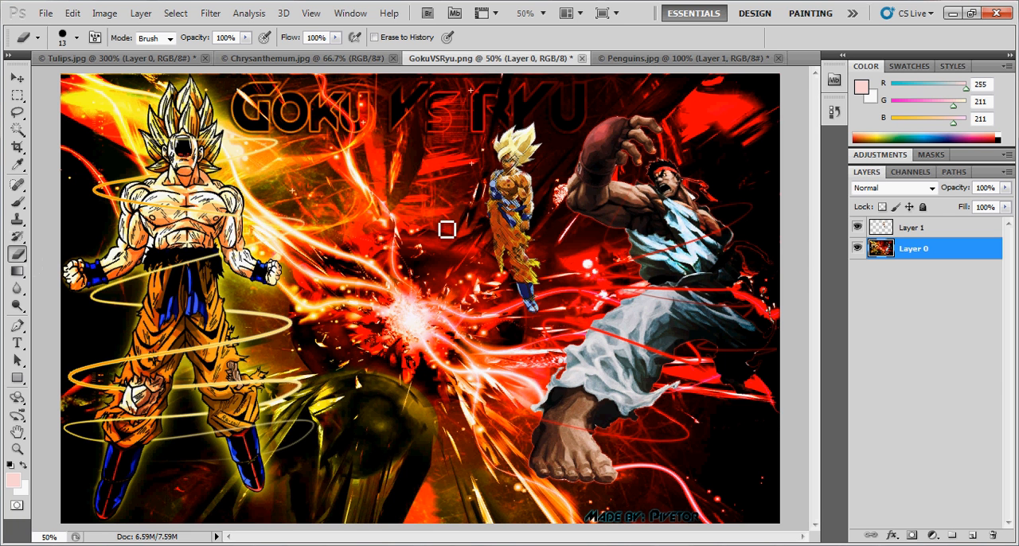
- Fill a spot near Goku's fist with the light pink foreground colour using the Paint Bucket, and undo the fill
click(19, 272)
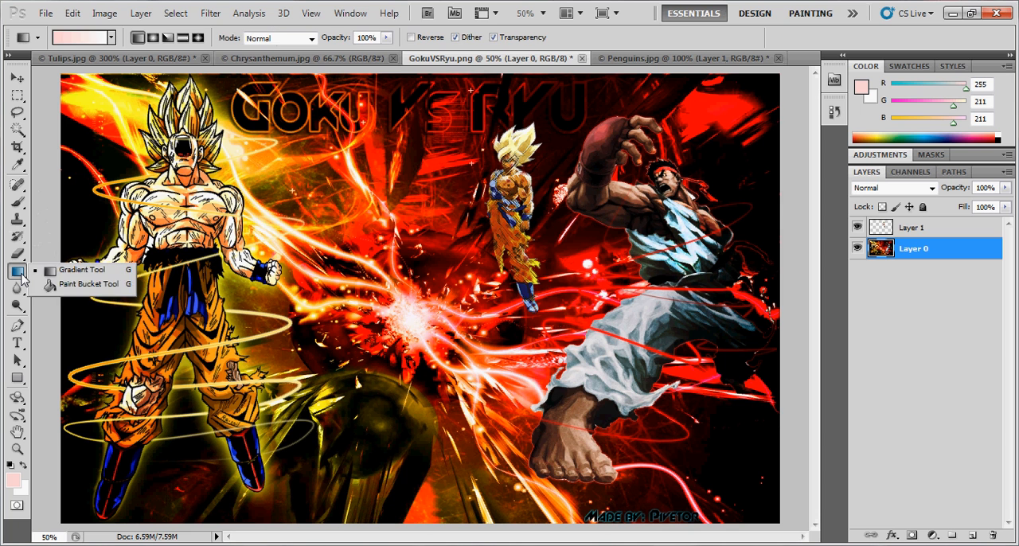
click(96, 285)
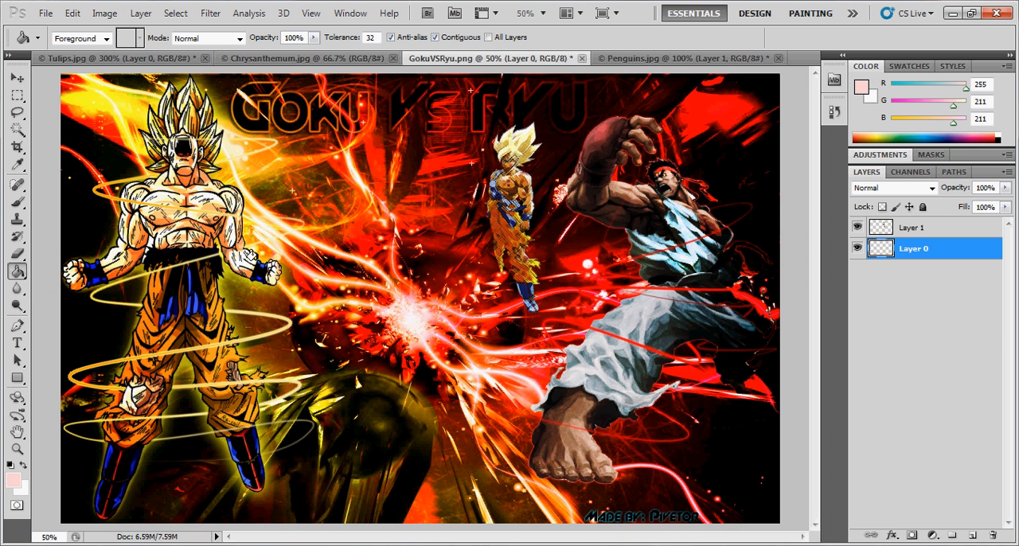
click(261, 269)
key(ctrl+z)
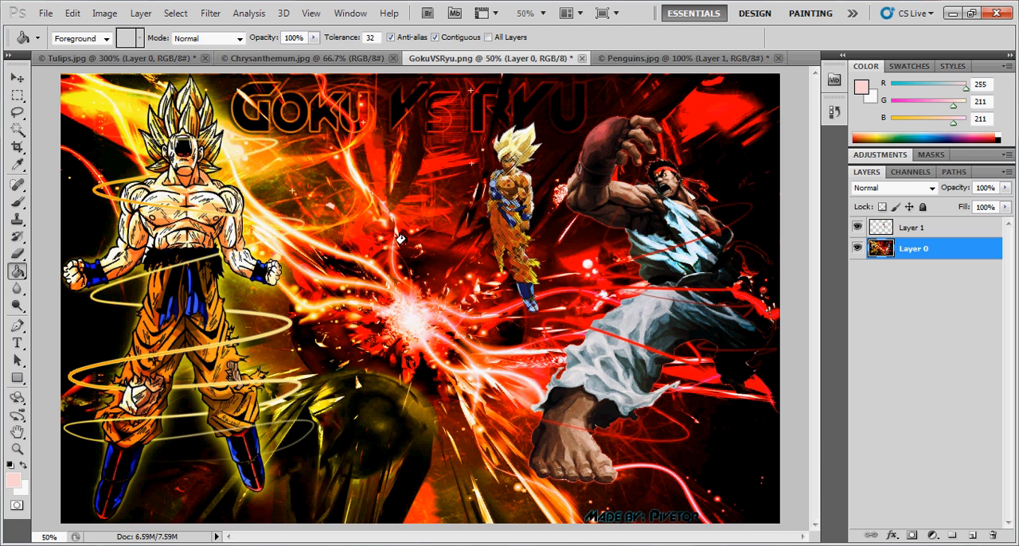
- Draw a horizontal linear gradient from light pink to white across Layer 0, and undo it
click(24, 273)
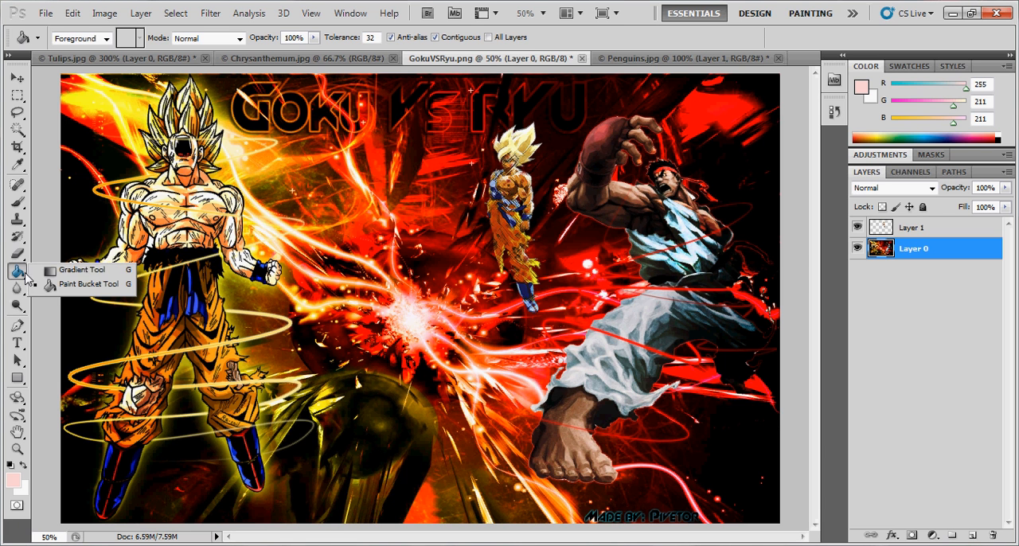
click(82, 270)
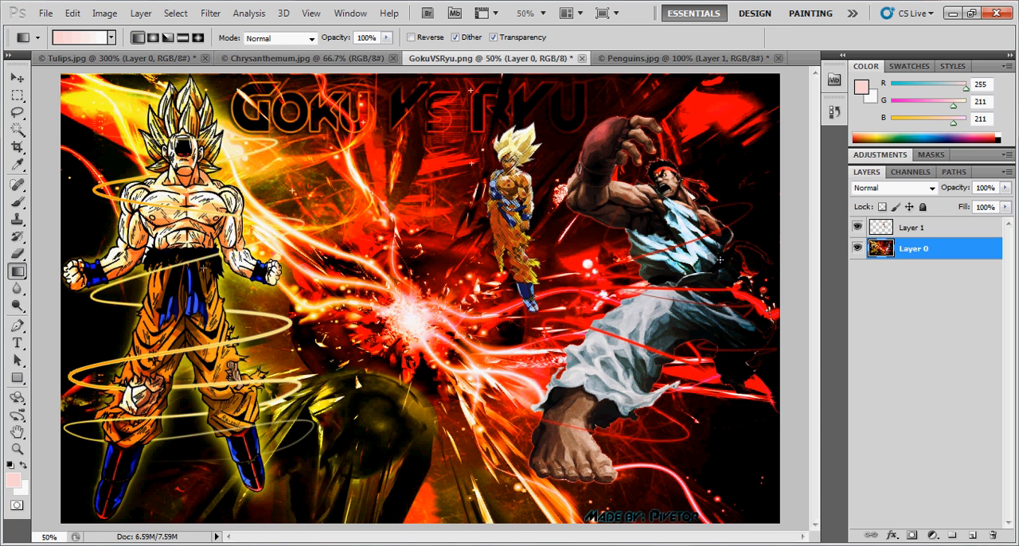
drag(319, 269, 726, 272)
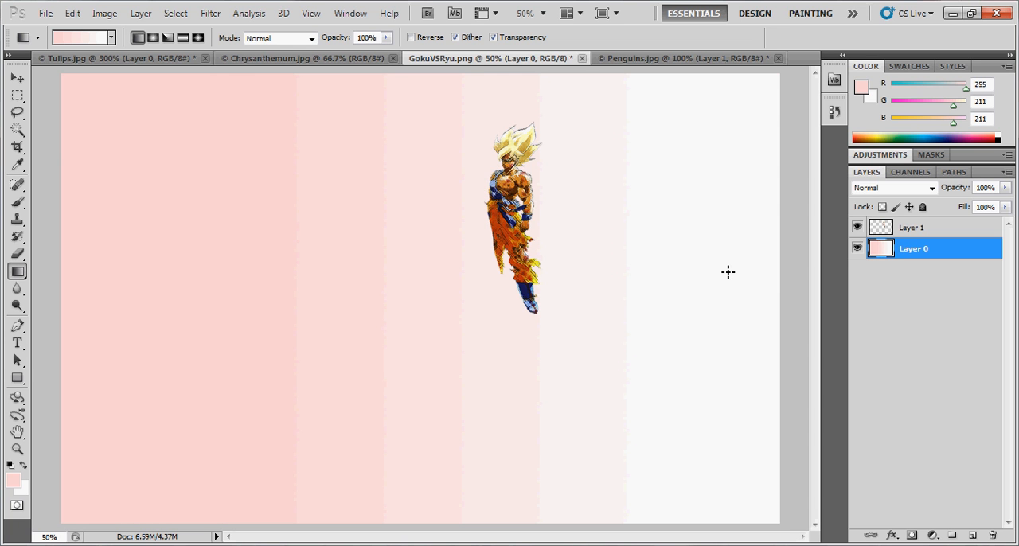
key(ctrl+z)
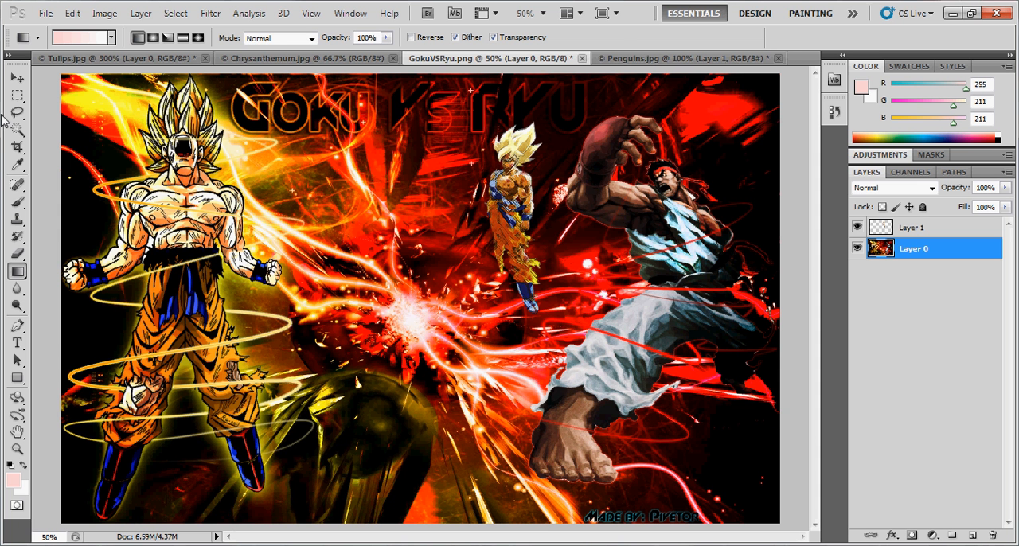
- Set the foreground colour to black, draw a horizontal black-to-white gradient across Layer 0, and undo the gradient
click(14, 480)
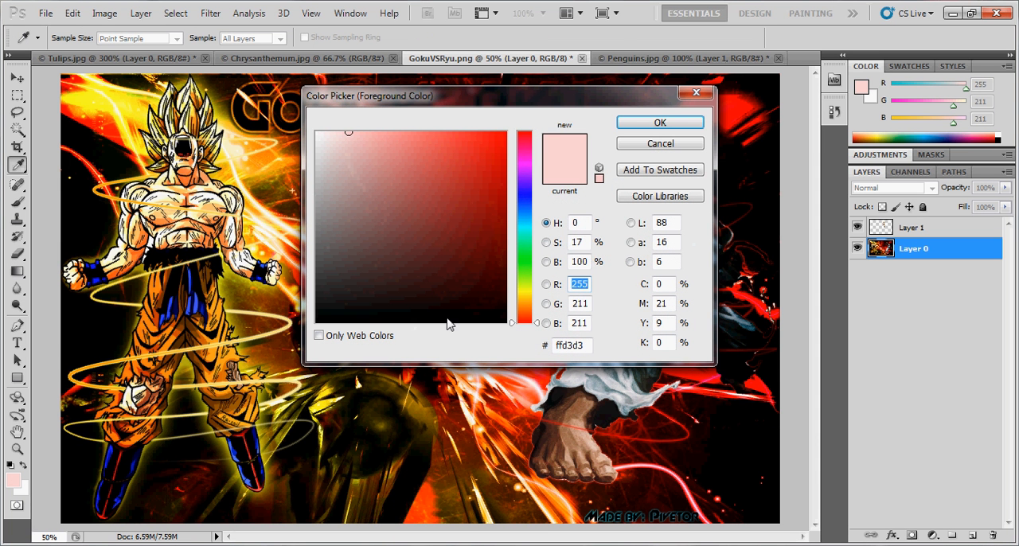
click(326, 318)
click(633, 132)
key(g)
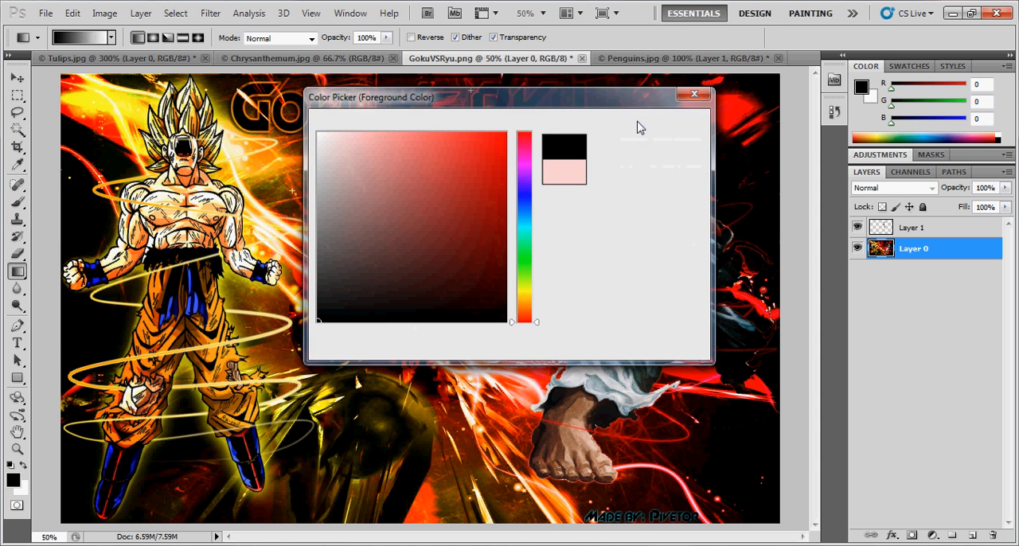
drag(127, 276, 677, 282)
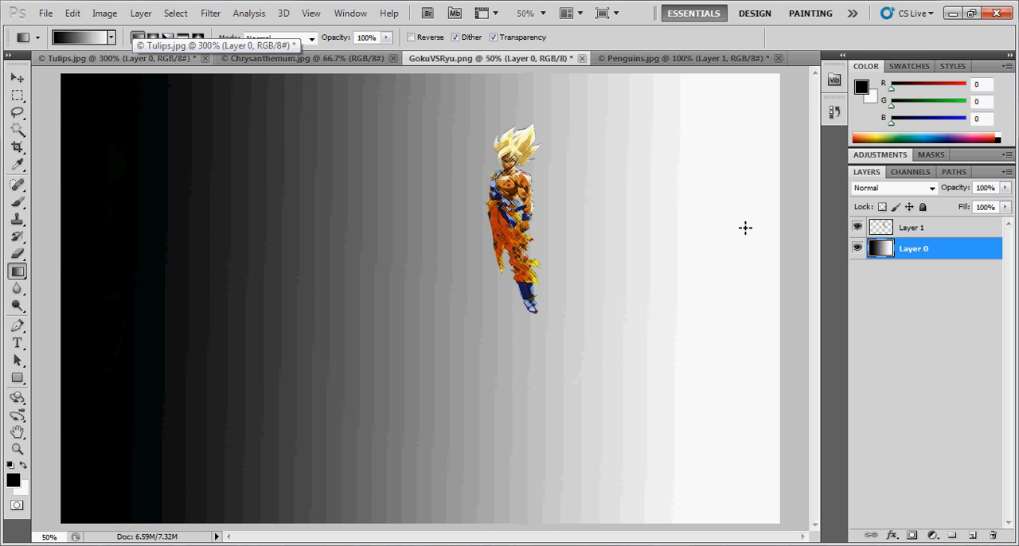
key(ctrl+z)
- Draw a horizontal gradient from a pure red foreground to a green background colour across Layer 0, and undo it
click(13, 481)
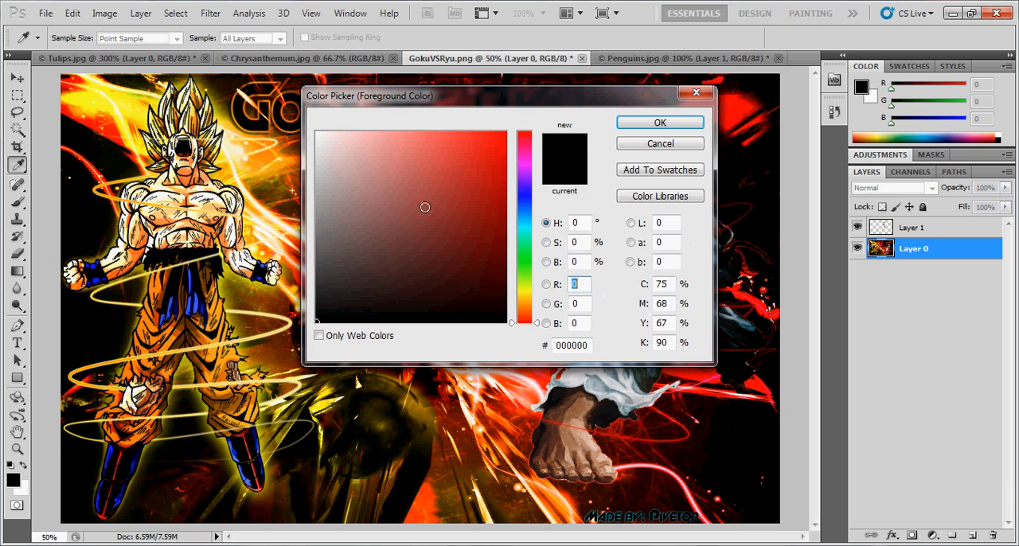
drag(389, 232, 677, 94)
click(658, 123)
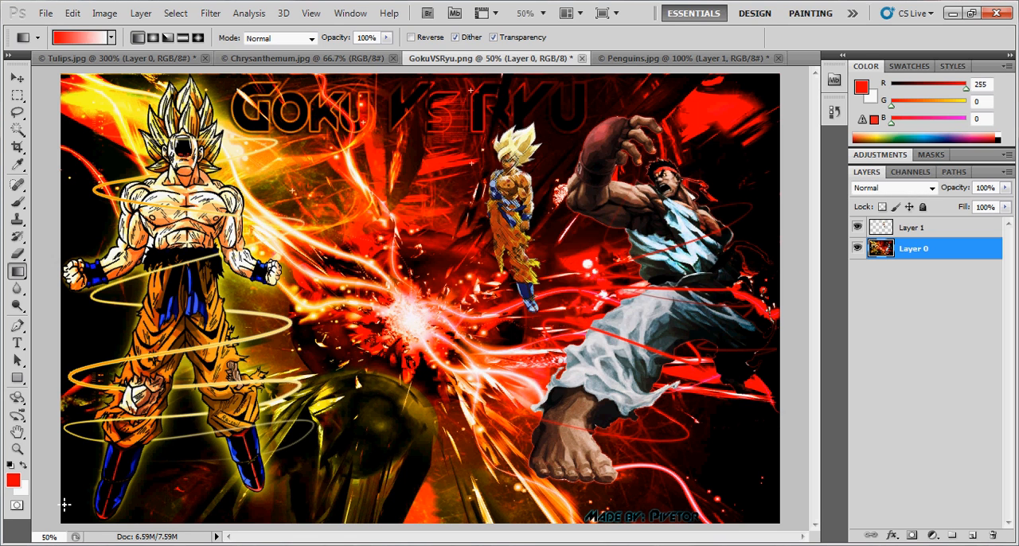
click(22, 489)
click(525, 247)
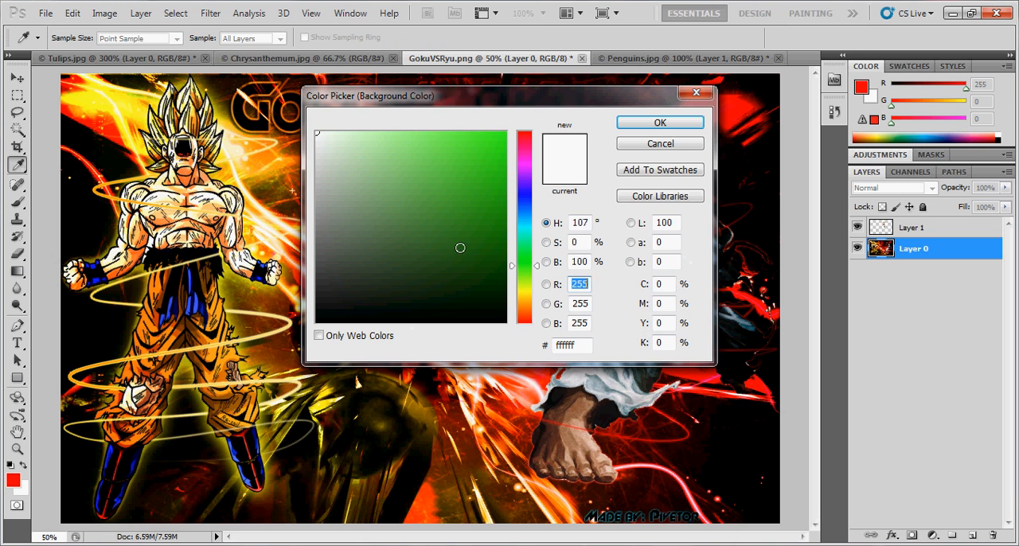
click(459, 246)
click(660, 124)
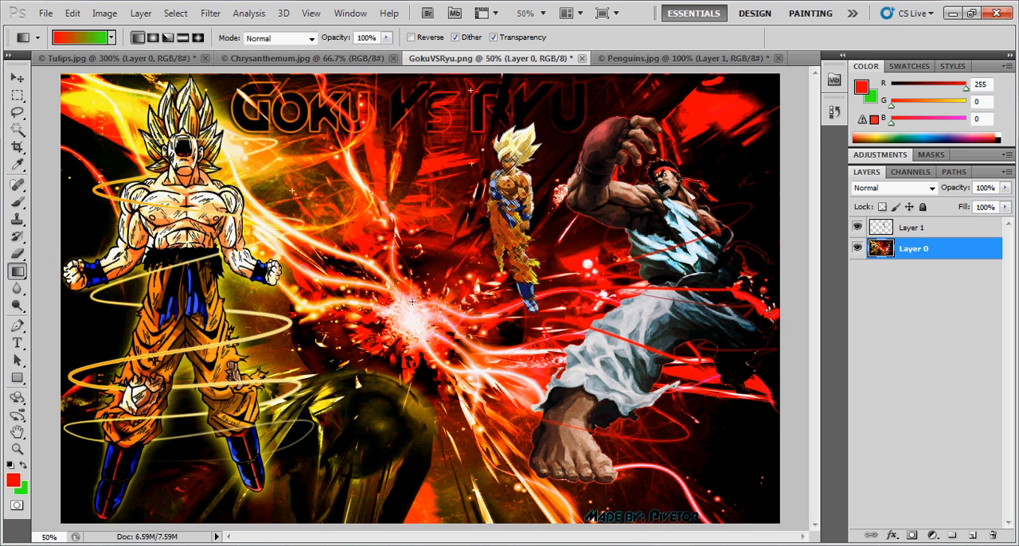
drag(106, 265, 739, 258)
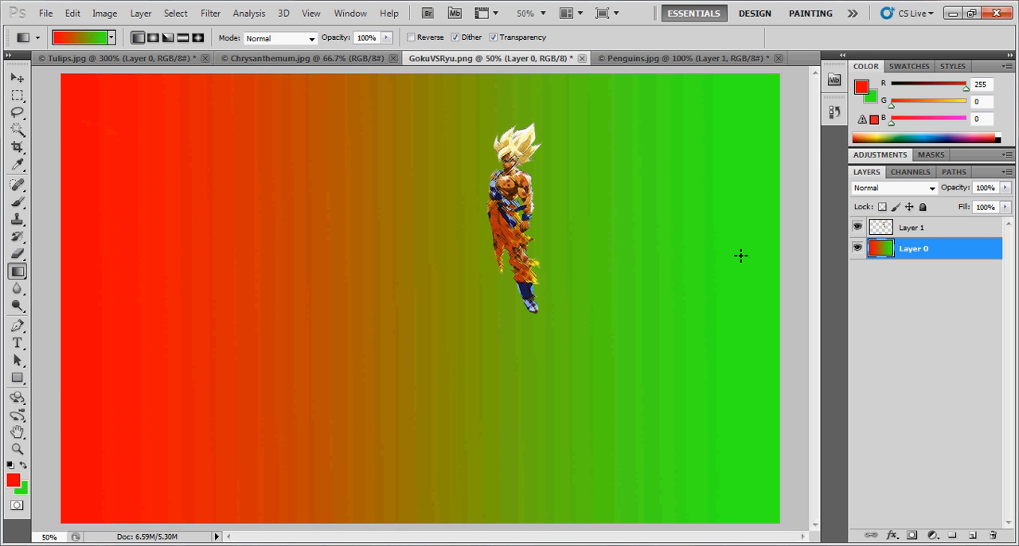
key(ctrl+z)
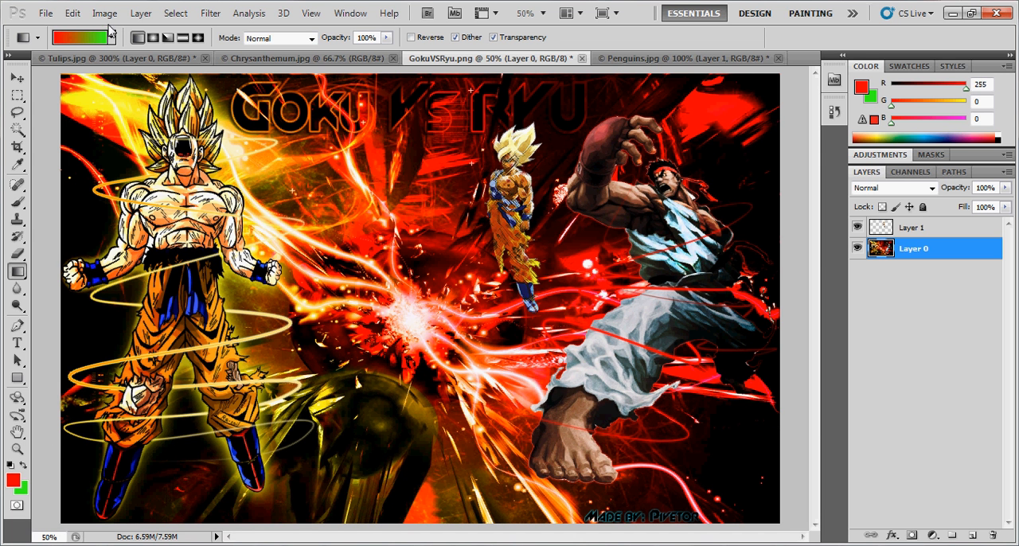
click(13, 481)
text(0)
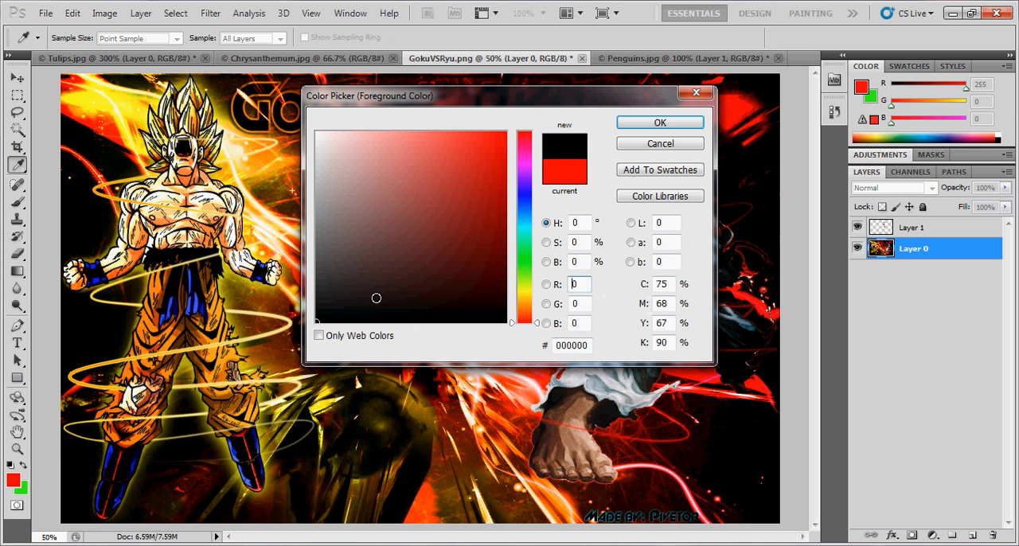
click(660, 143)
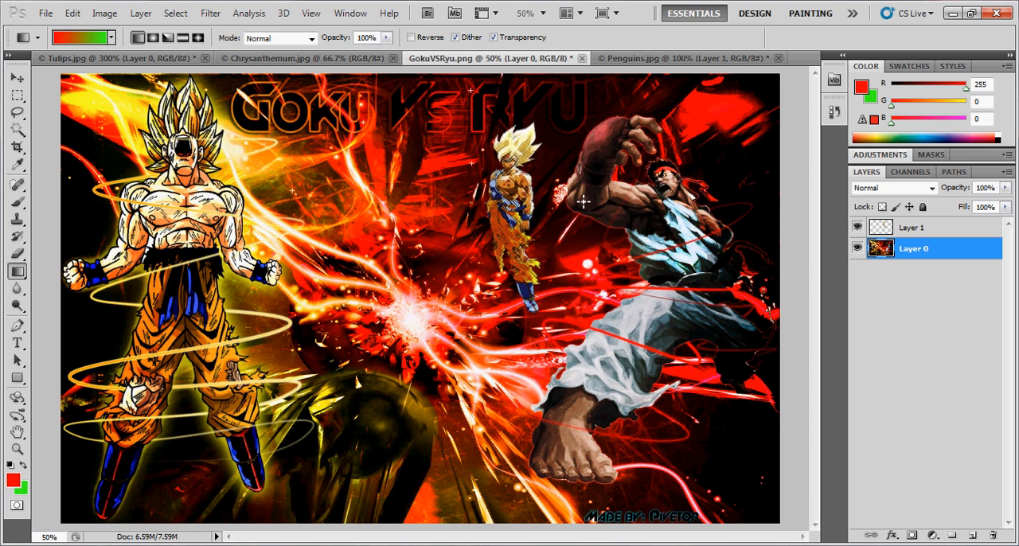
- Reset the foreground and background colours to the default black and white, and swap them back and forth
click(9, 465)
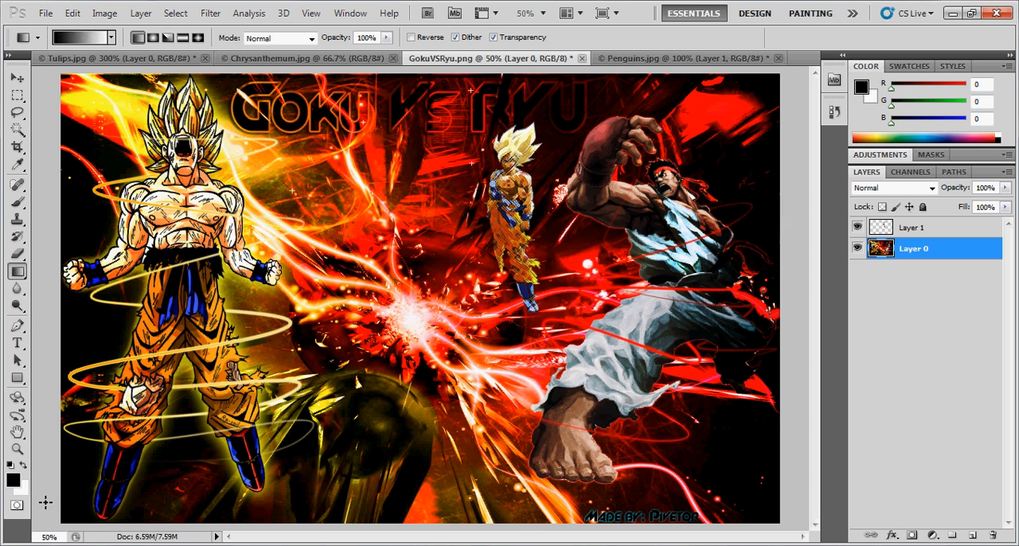
click(24, 468)
click(24, 469)
double_click(24, 469)
- Activate the Blur tool and switch to the Sharpen tool from the same tool group
click(16, 289)
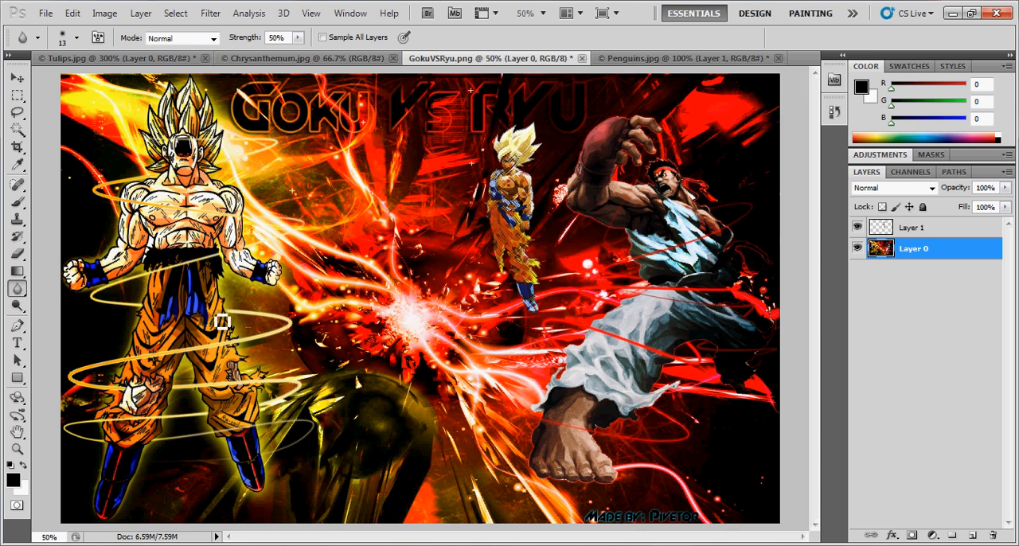
right_click(24, 294)
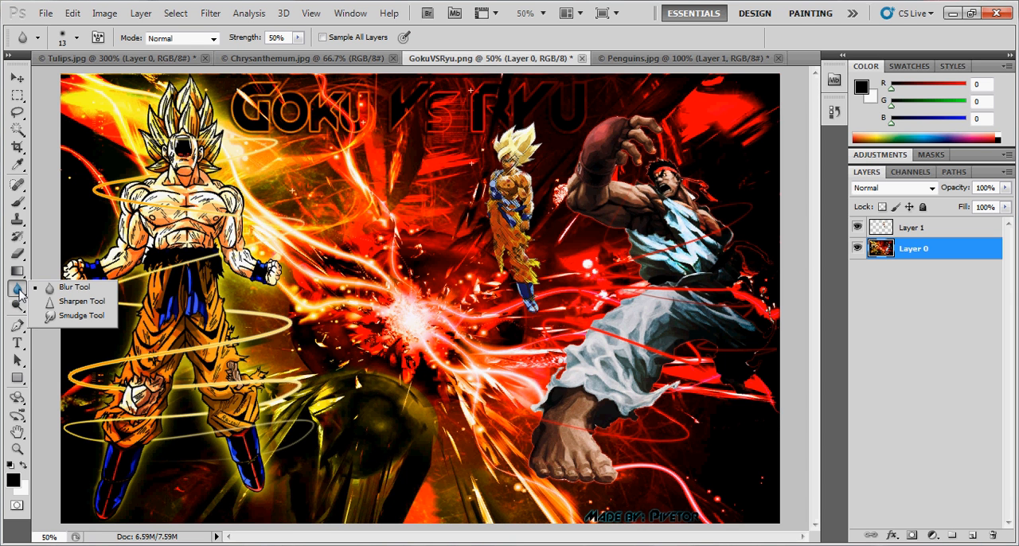
click(83, 302)
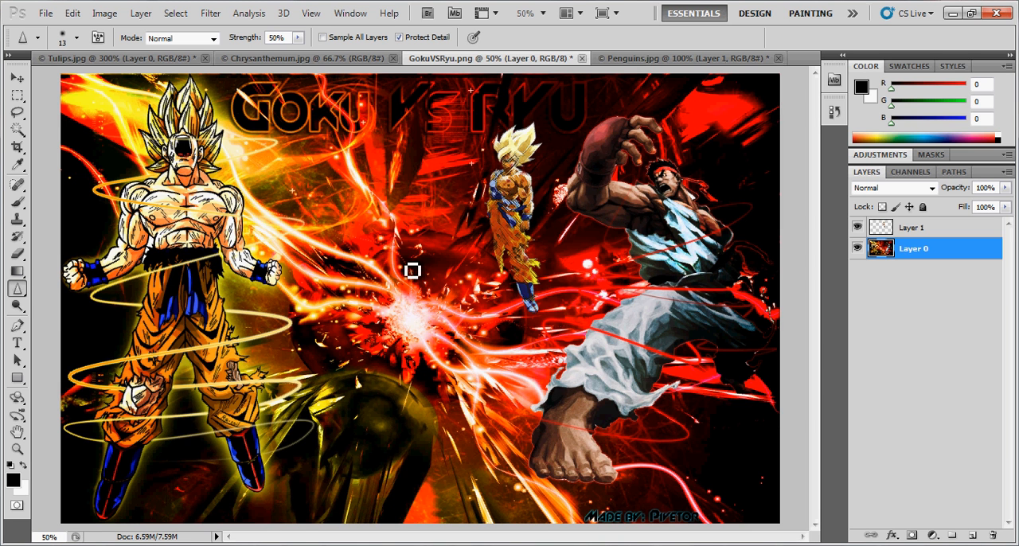
key(super)
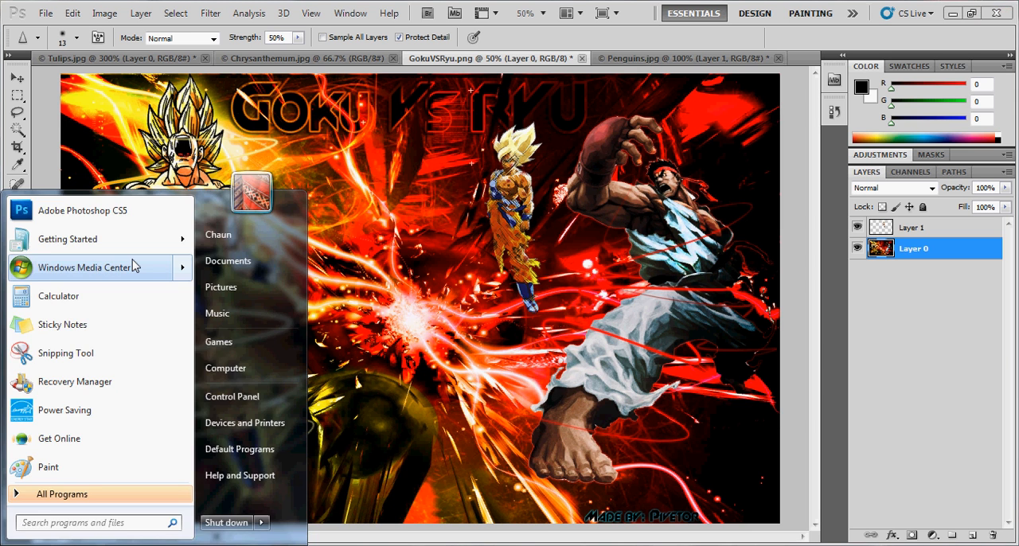
mouse_move(113, 273)
click(281, 142)
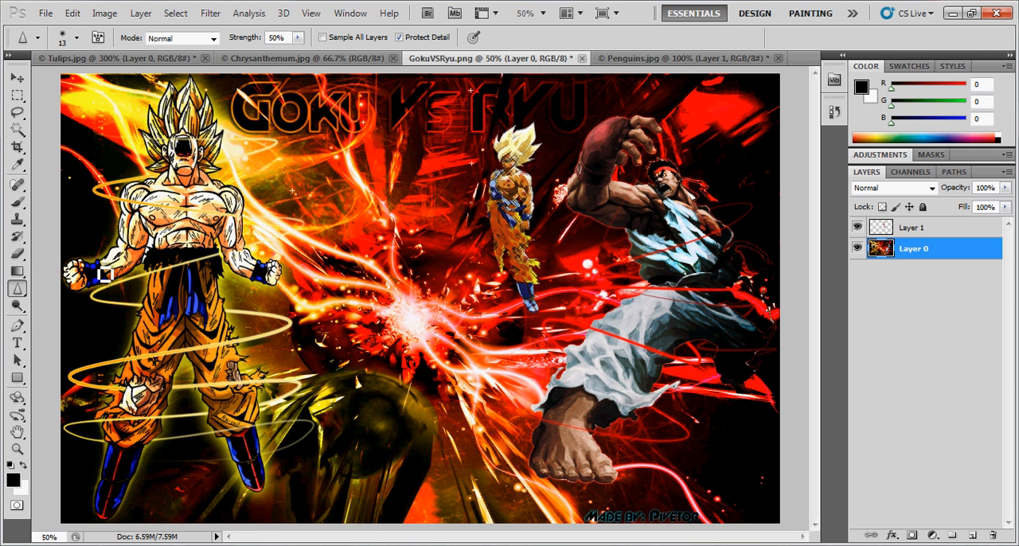
- Step through the Smudge, Dodge and Sponge tools
right_click(15, 288)
click(80, 315)
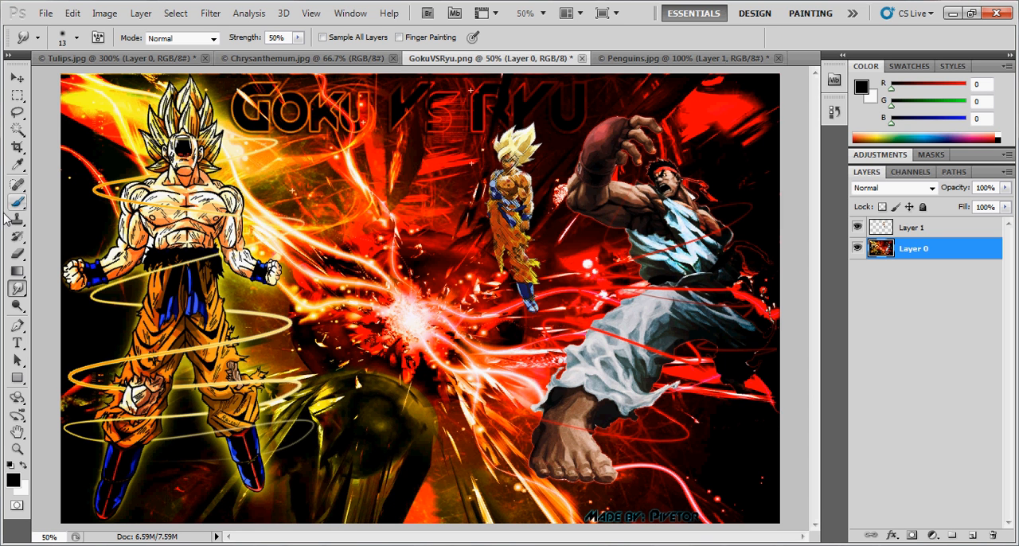
click(21, 310)
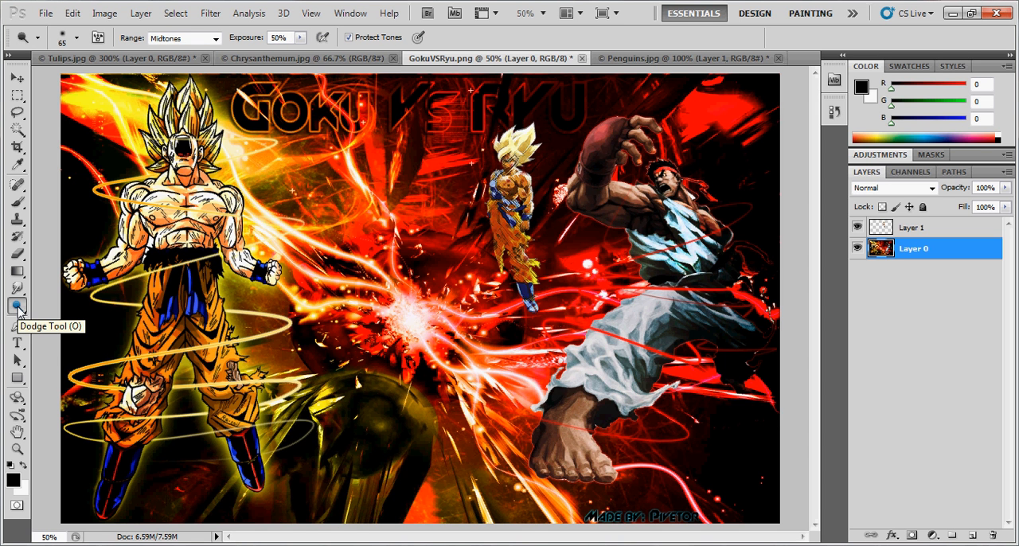
click(19, 307)
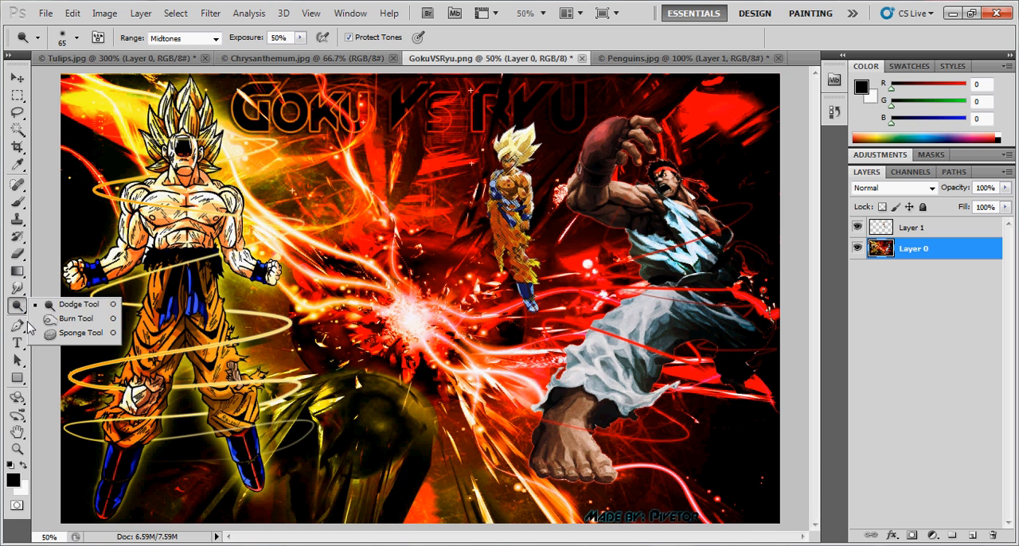
click(80, 333)
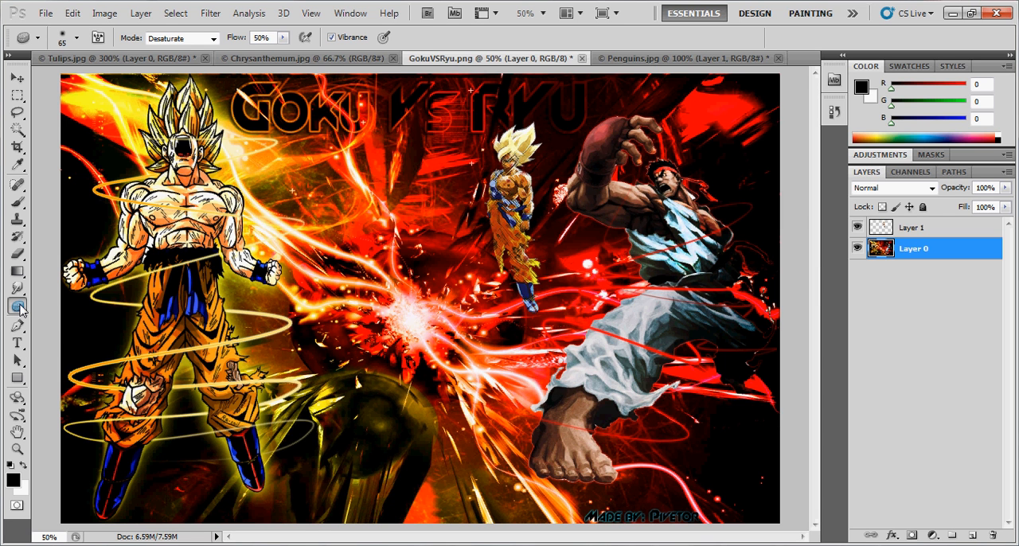
- Try the Burn tool on Layer 0, undoing and redoing its edits to compare the image before and after
drag(19, 309, 55, 306)
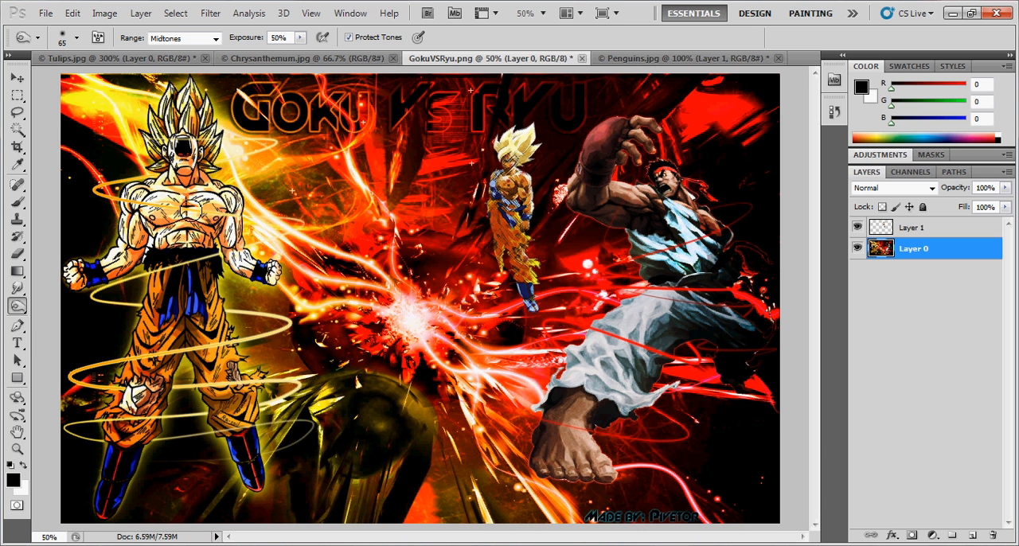
key(ctrl+z)
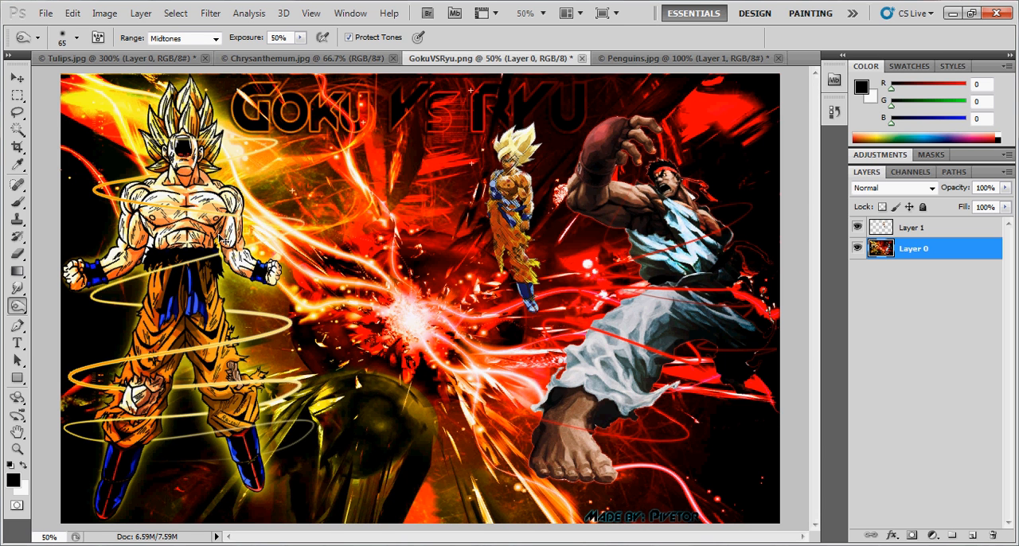
key(ctrl+z)
key(ctrl+z)
key(ctrl+z)
key(ctrl+z)
key(ctrl+z)
key(ctrl+z)
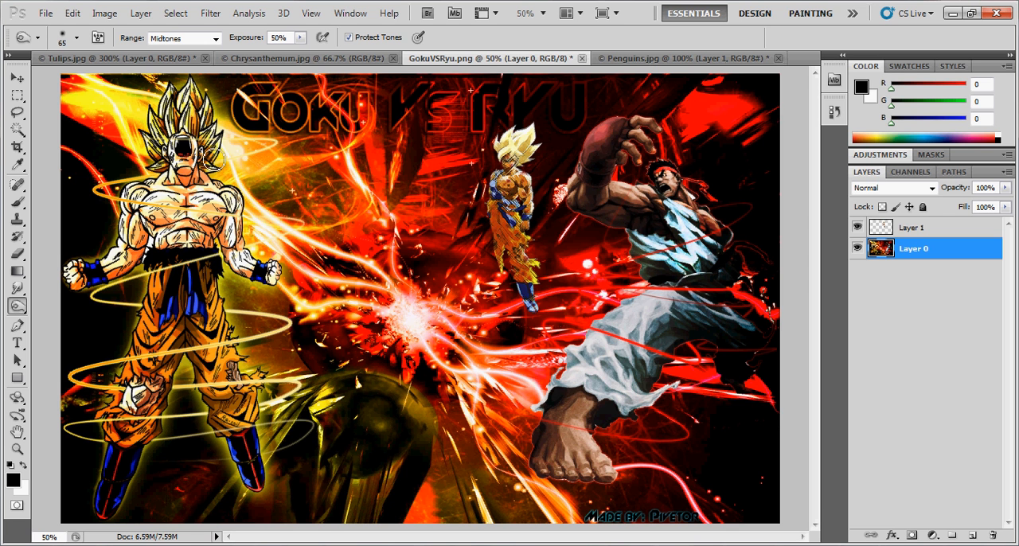
key(ctrl+z)
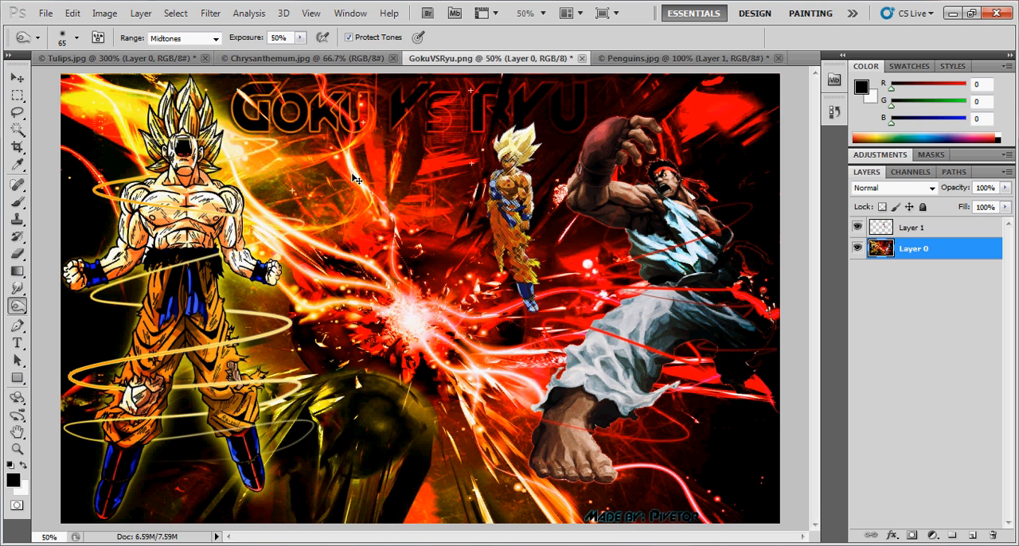
key(ctrl+z)
key(ctrl+z)
key(ctrl+z)
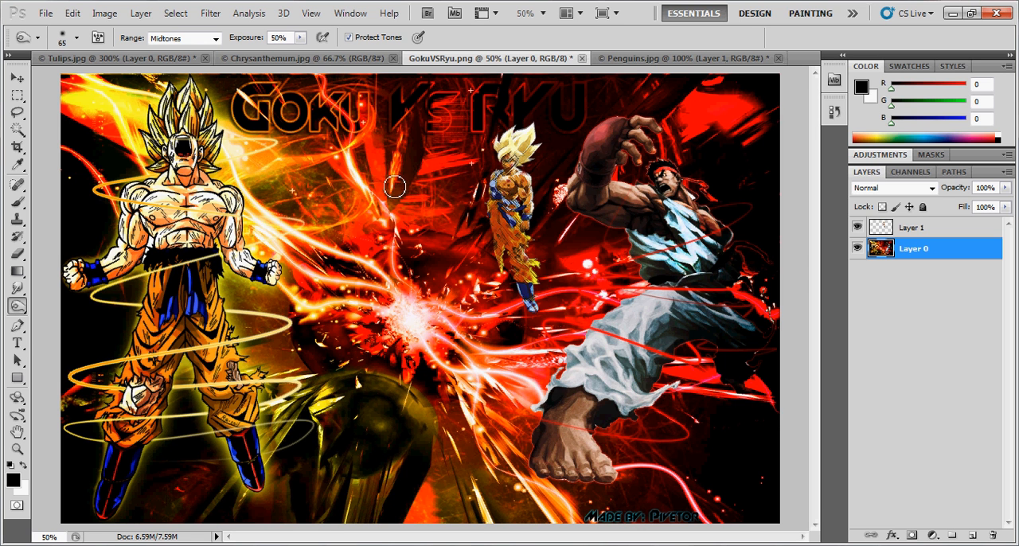
- Draw a wide text box from the start of the title down to Ryu's leg, and set its font size to 72 pt
click(19, 346)
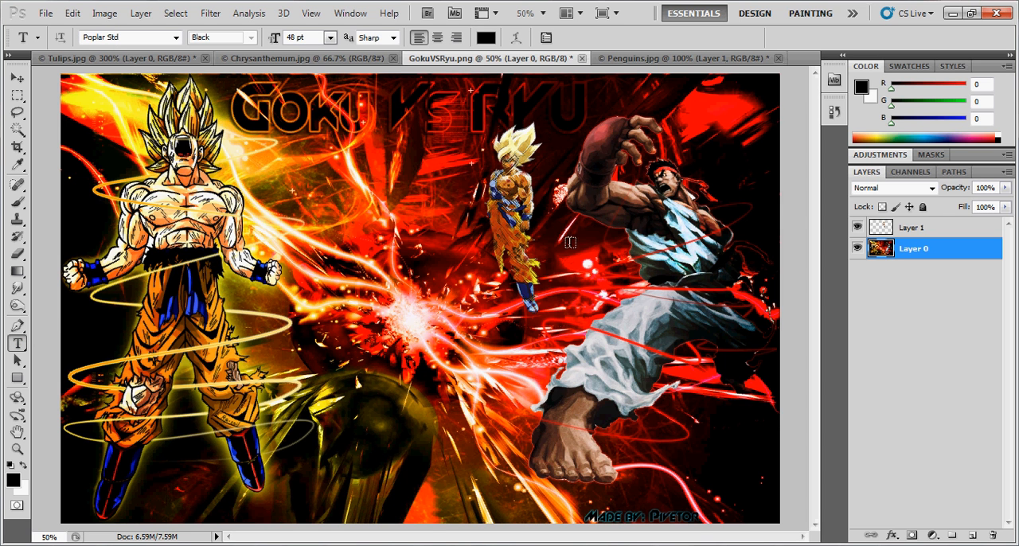
drag(224, 104, 683, 355)
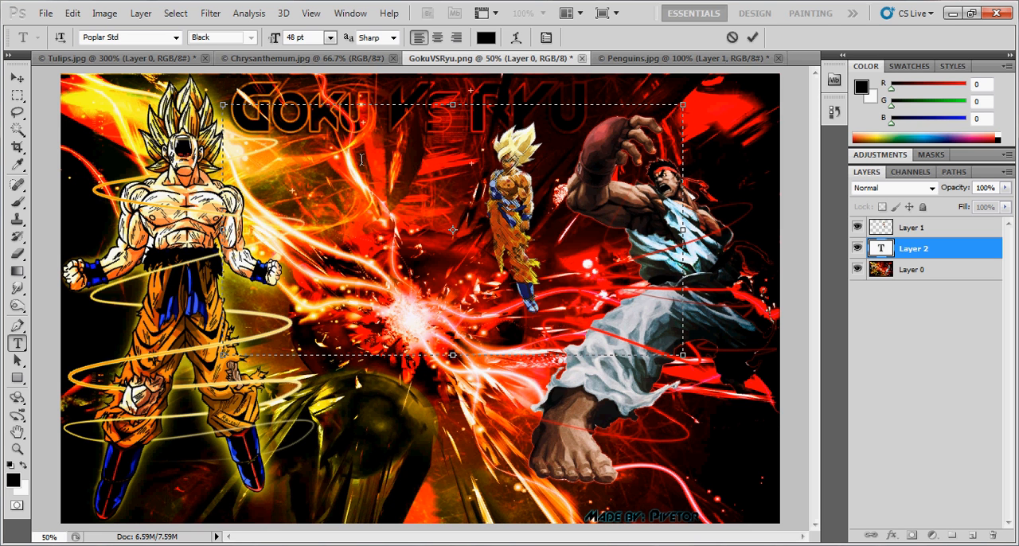
click(329, 38)
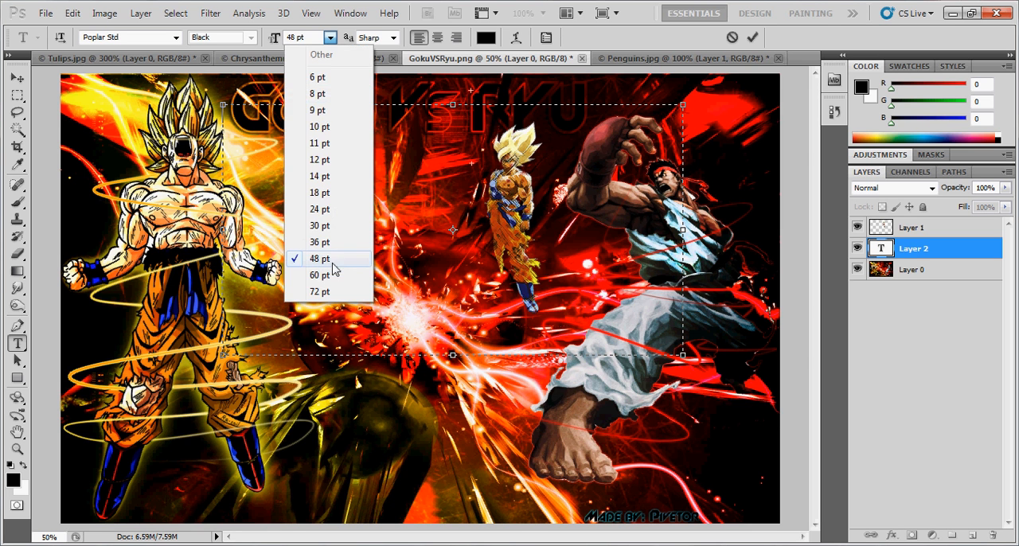
click(330, 294)
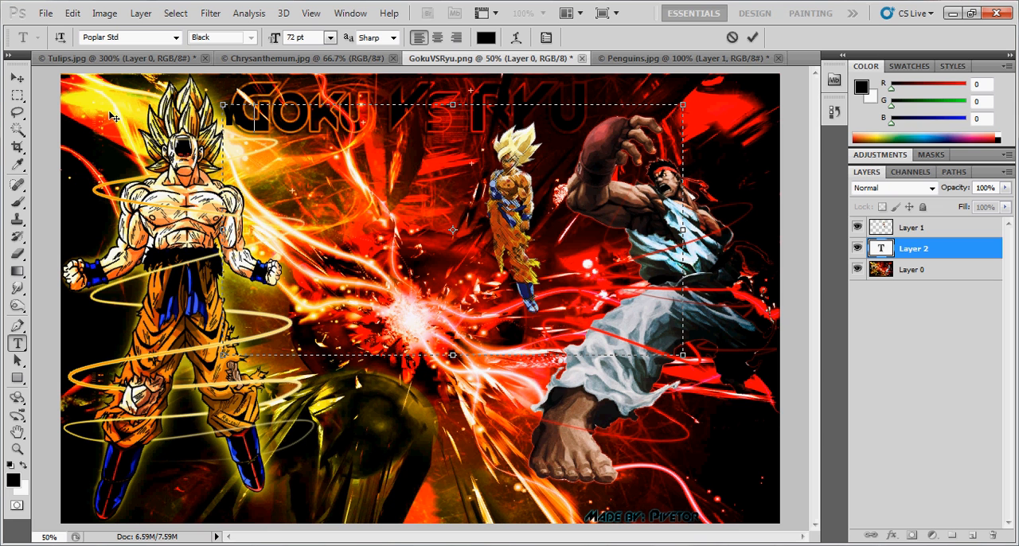
- Try the text "Yo.." in the text box, reposition the box lower across Ryu, and clear the text
text(Yo..)
drag(114, 117, 206, 189)
drag(373, 209, 212, 196)
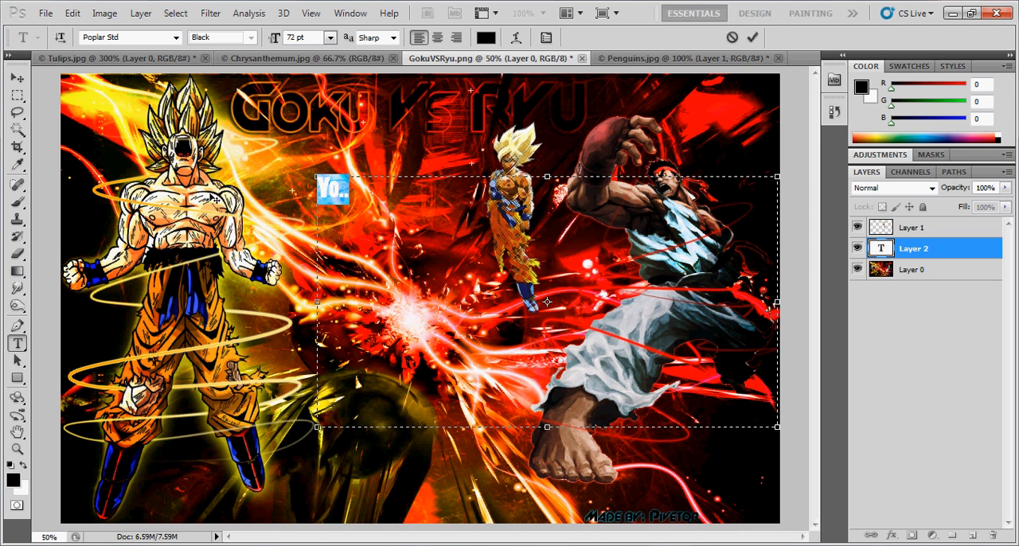
key(BackSpace)
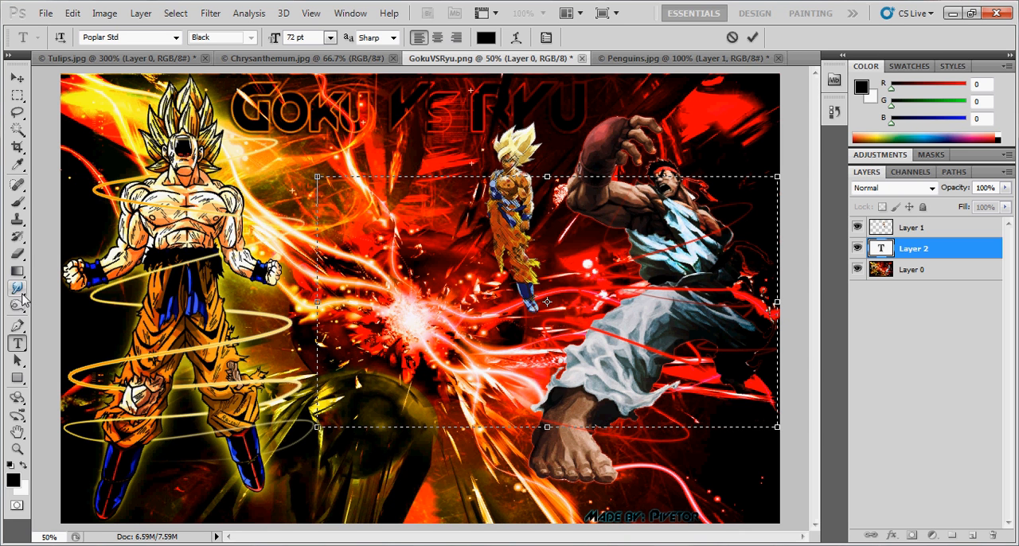
- Activate the Path Selection tool and merge the empty text layer, Layer 2, down into Layer 0
click(18, 361)
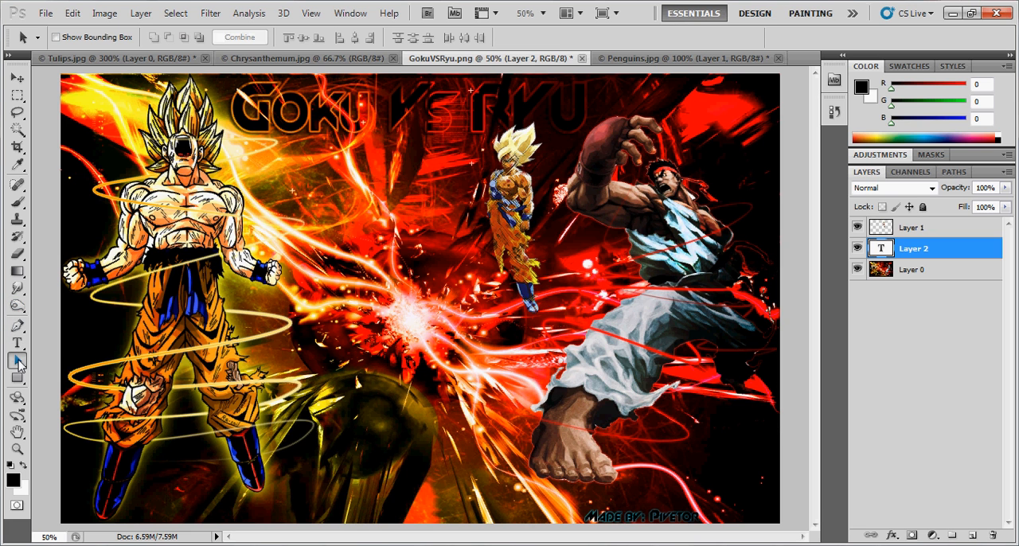
right_click(968, 250)
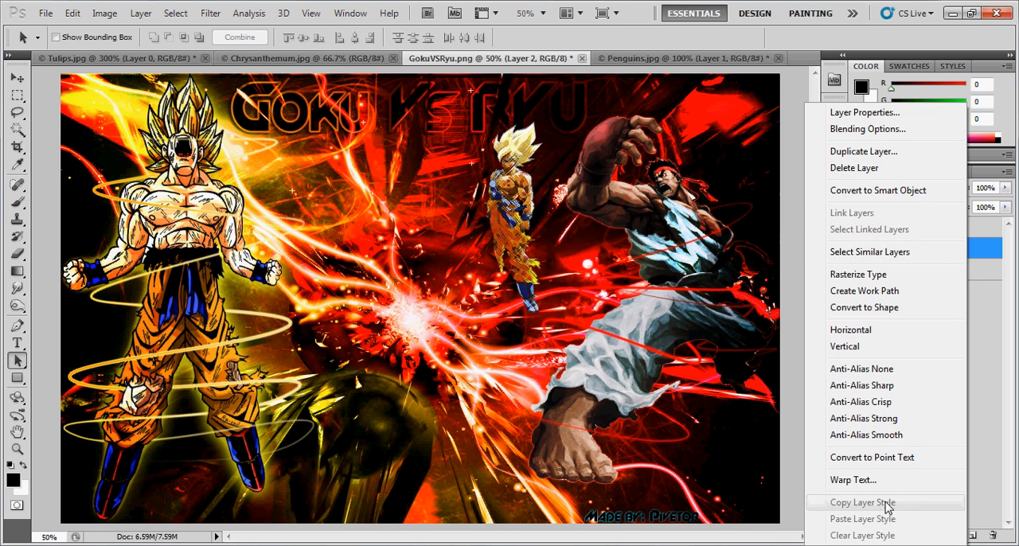
click(1010, 379)
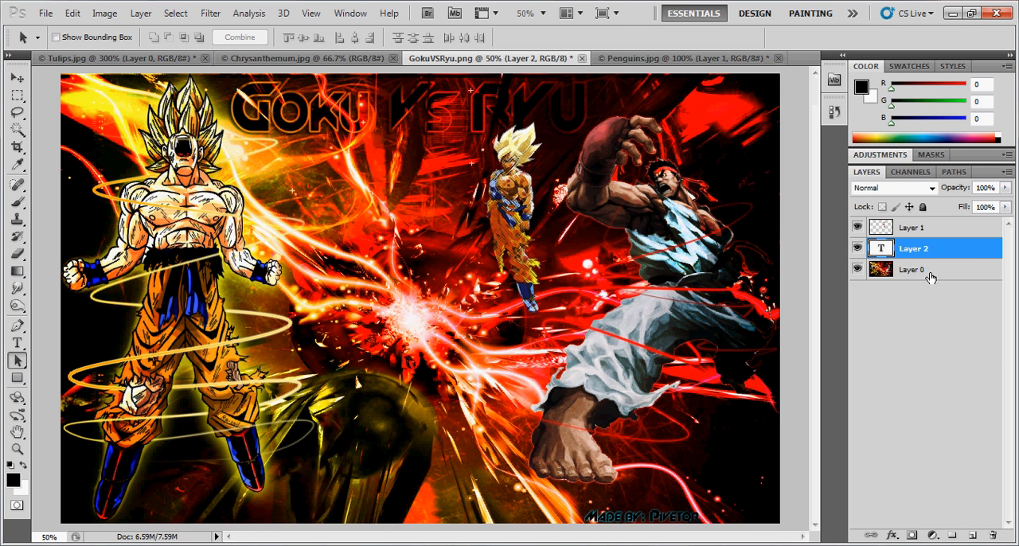
key(ctrl+e)
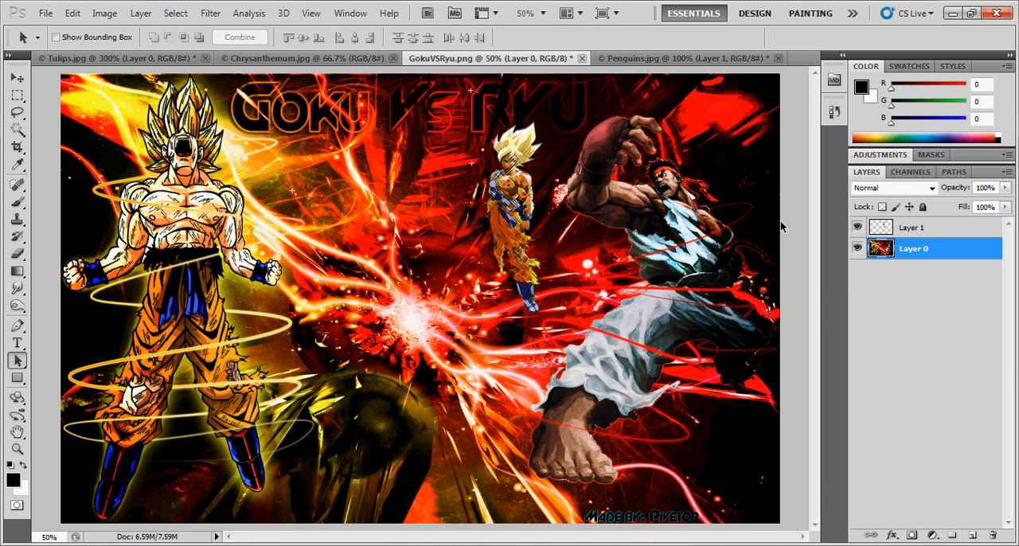
- Try the Rectangle tool with a dark glossy layer style by drawing a large square between the fighters, and undo it
click(22, 382)
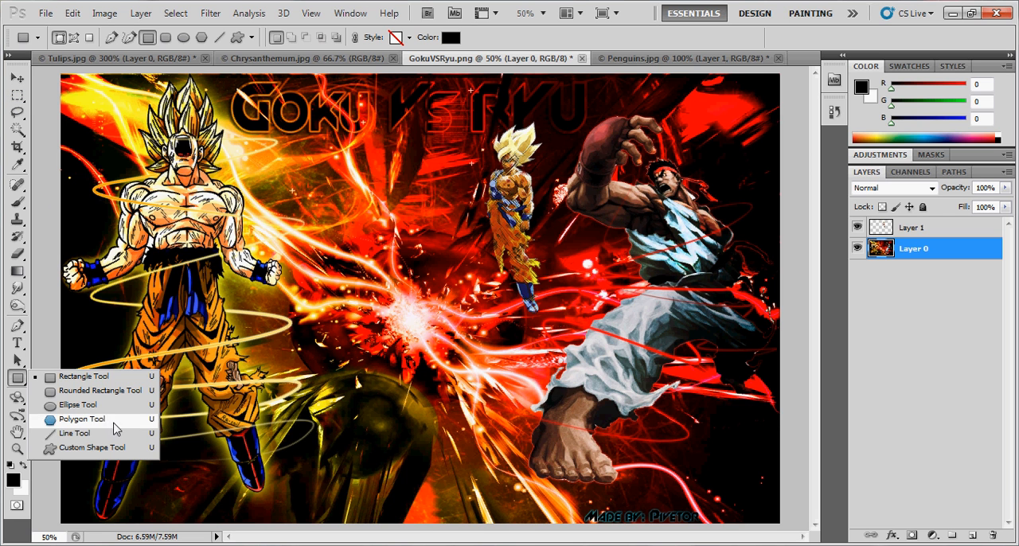
click(99, 380)
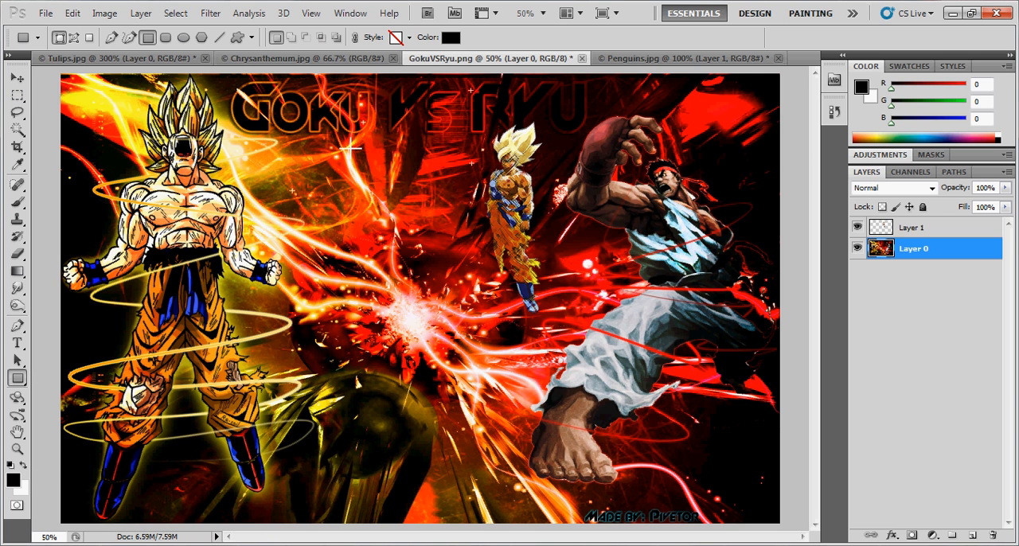
click(396, 37)
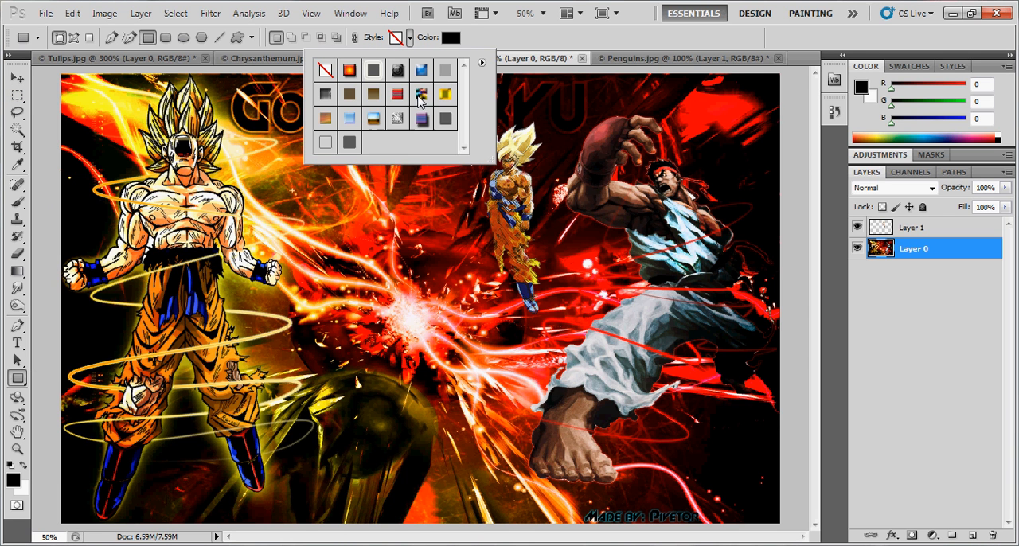
click(397, 70)
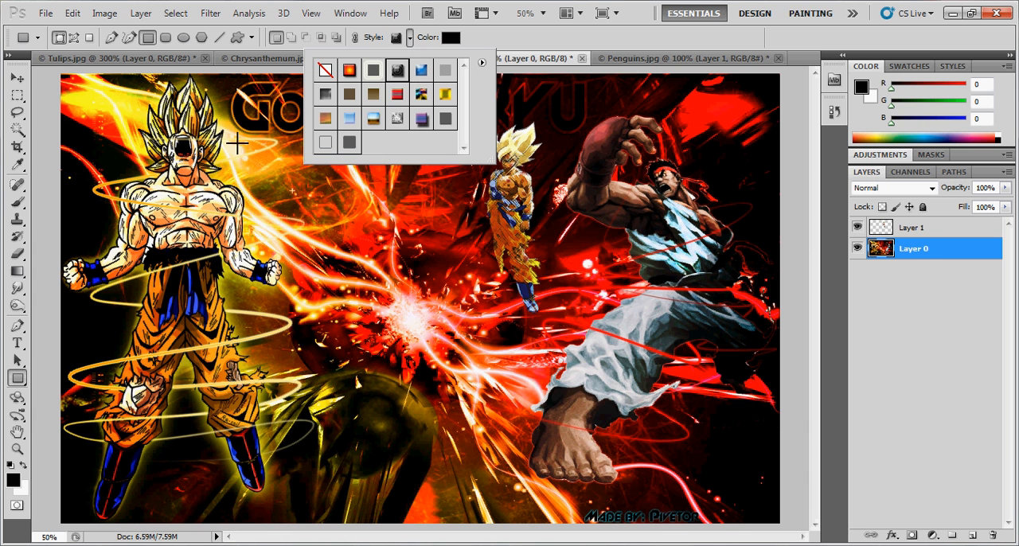
click(229, 161)
drag(224, 163, 519, 460)
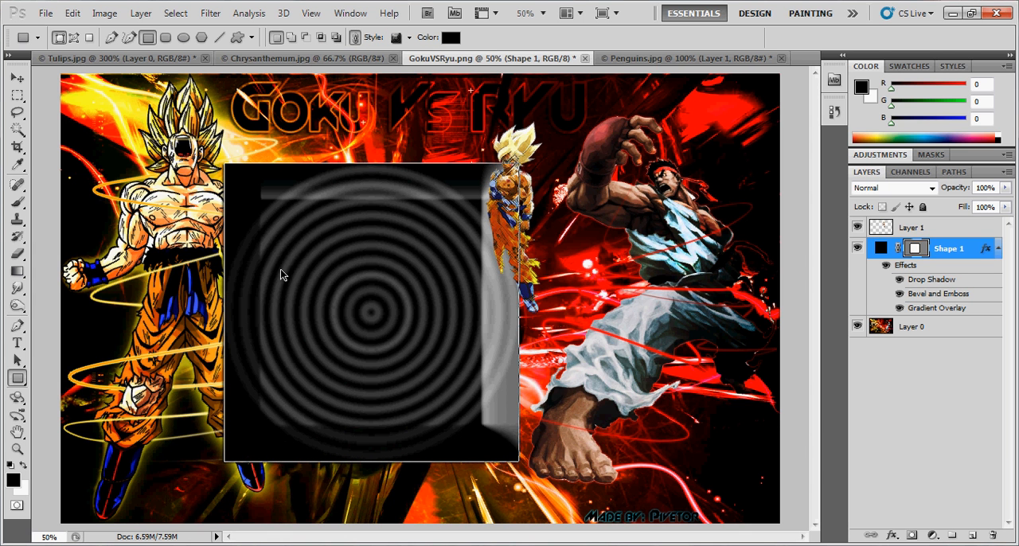
key(ctrl+z)
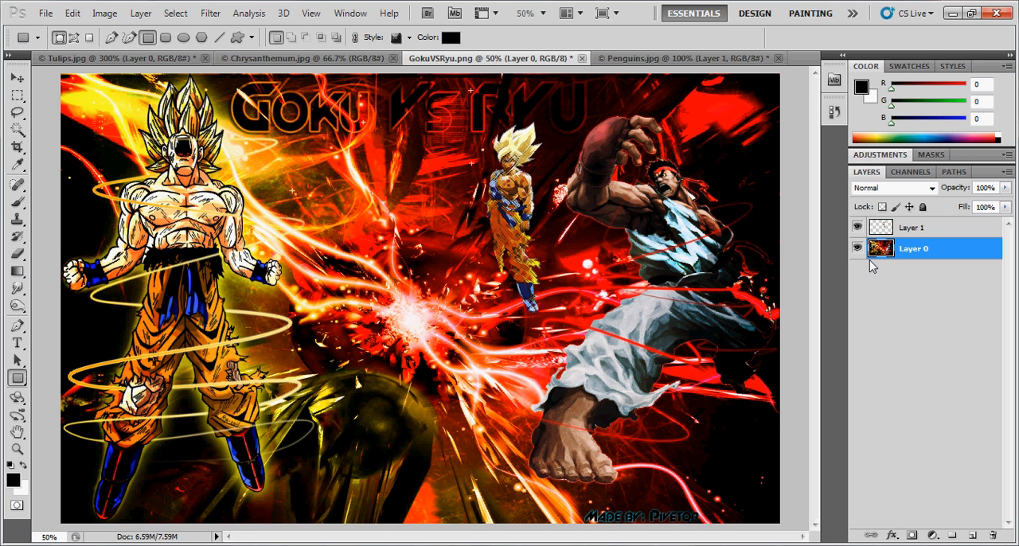
- Examine the channels, paths, masks, adjustment options, swatches and styles, and return to the color sliders and layer list
click(914, 174)
click(945, 171)
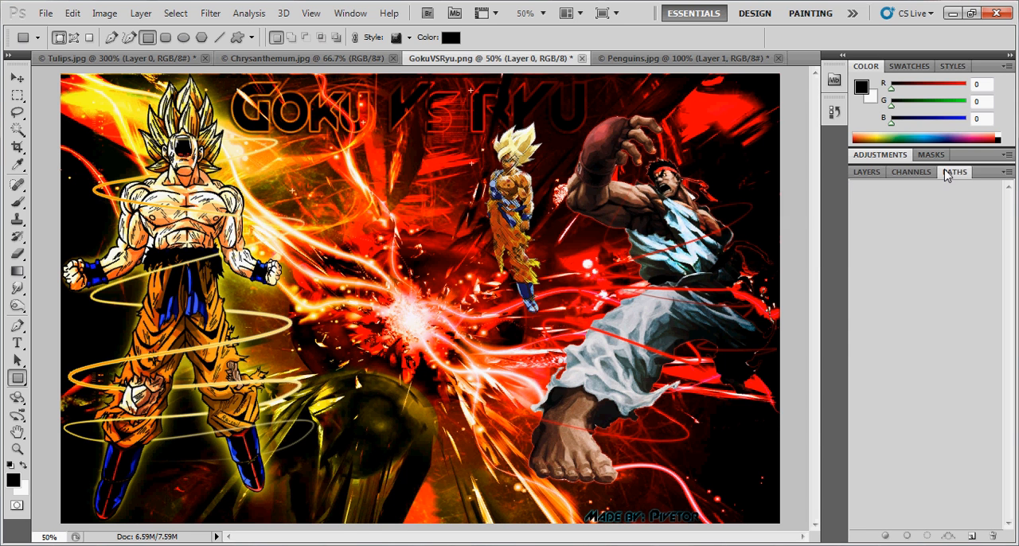
click(940, 156)
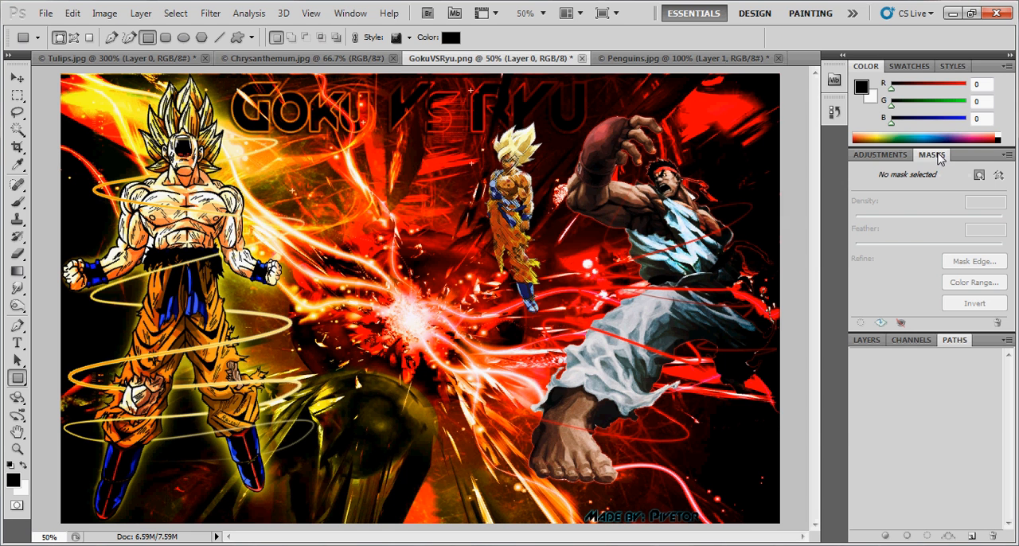
click(905, 158)
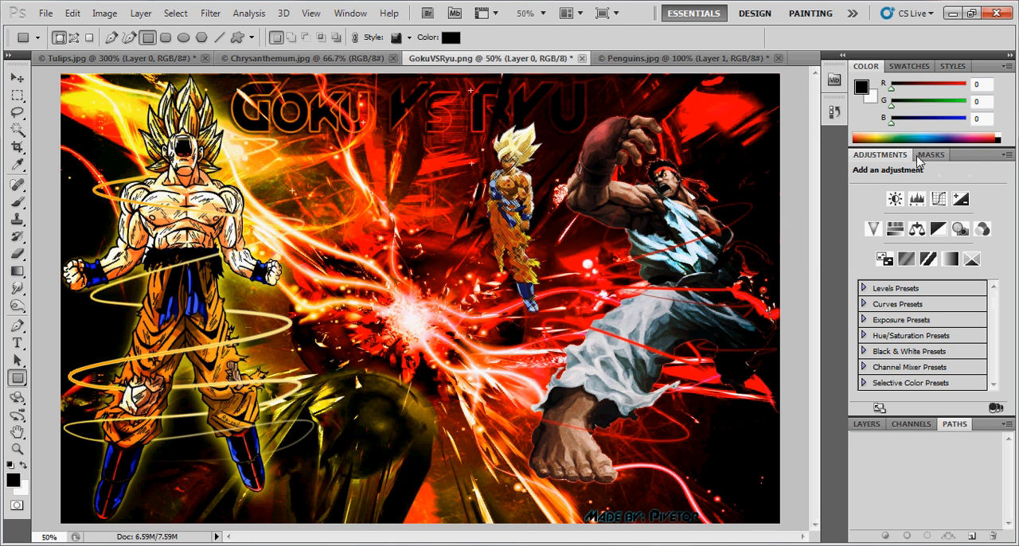
click(1007, 156)
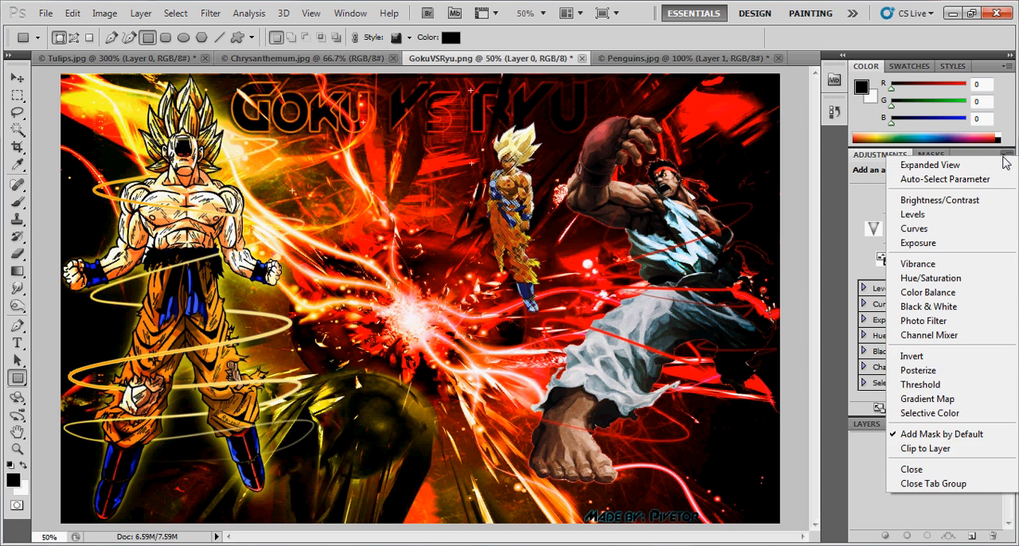
click(987, 157)
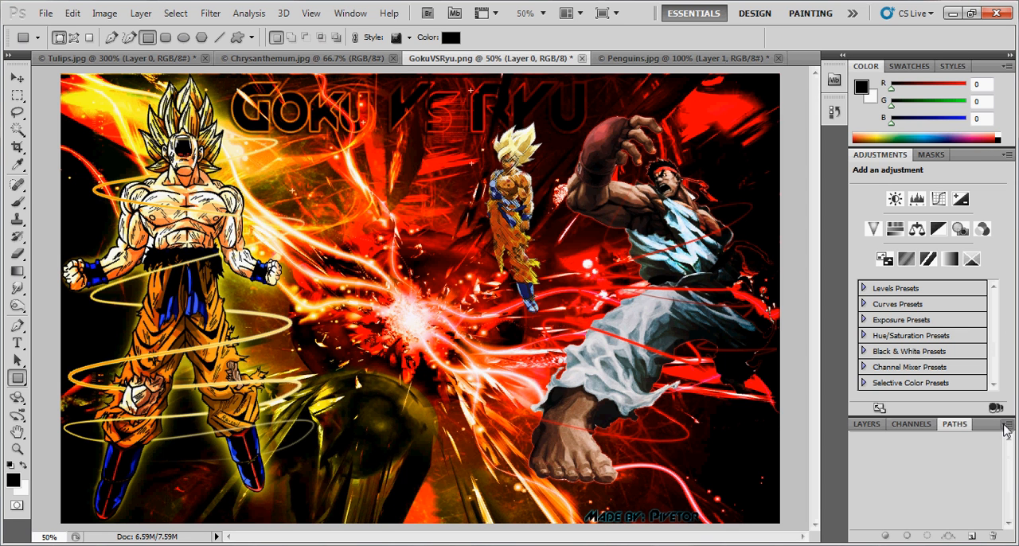
click(908, 67)
click(952, 67)
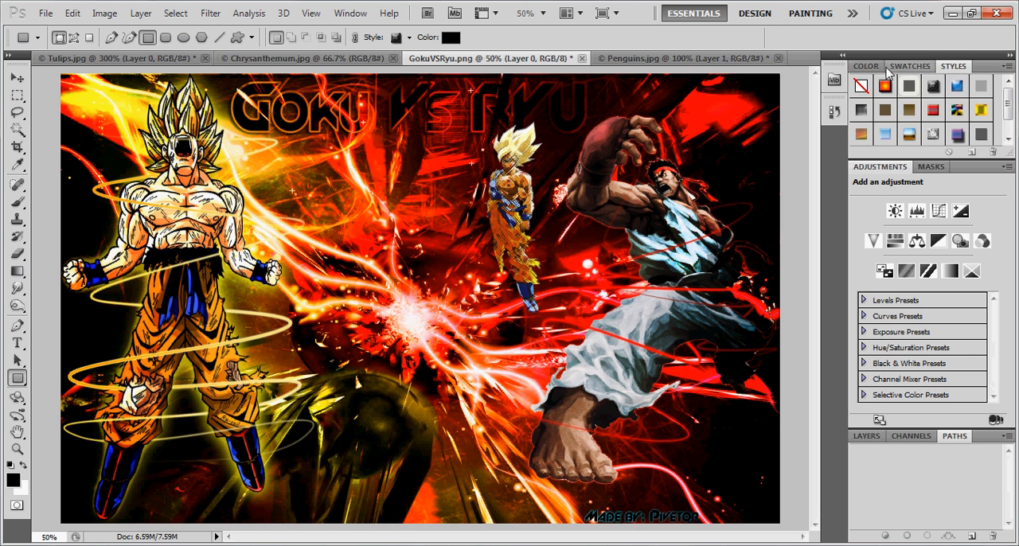
click(866, 67)
click(861, 425)
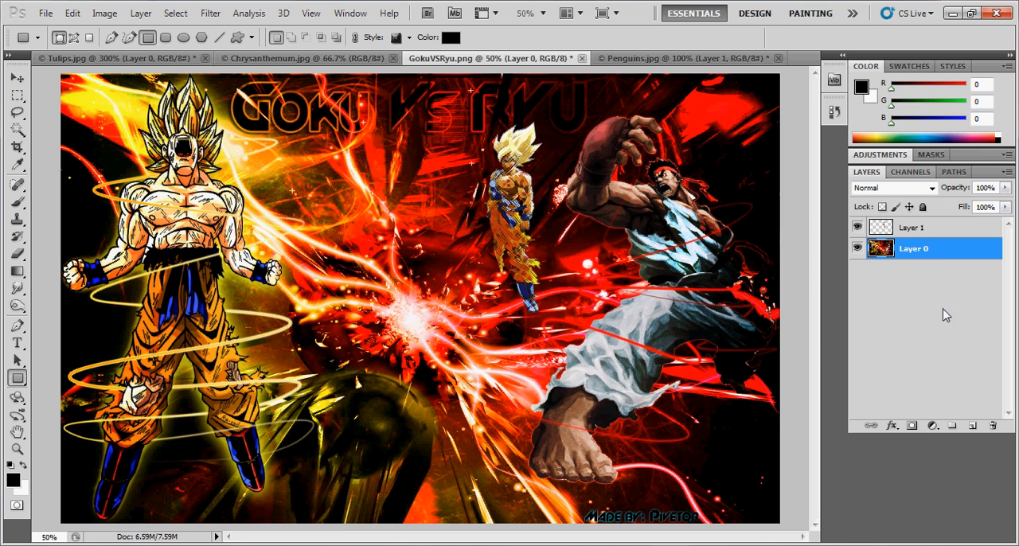
- Move the small Goku on Layer 1 over the large Goku's head and chest
click(933, 227)
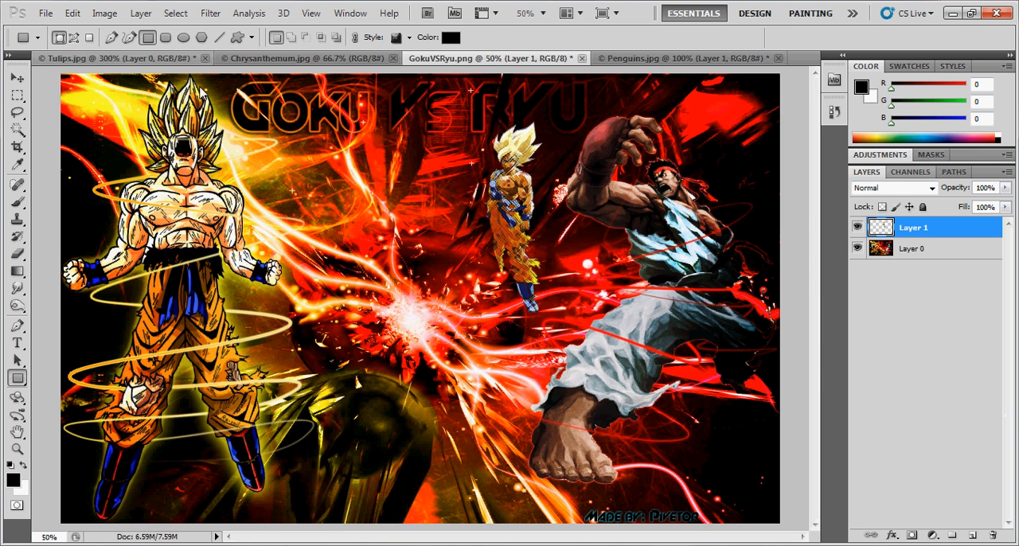
click(18, 77)
drag(513, 215, 139, 208)
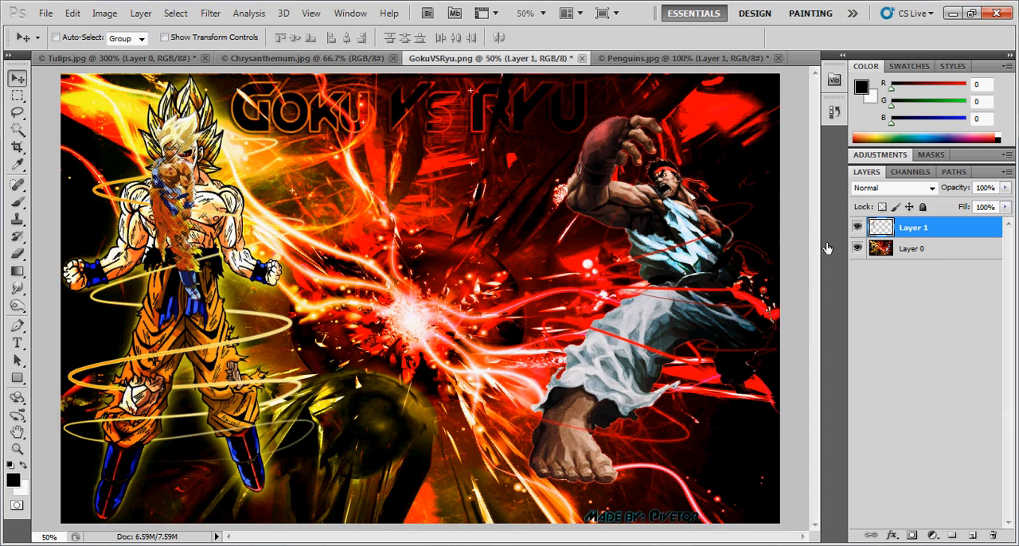
- Shift the Layer 0 artwork to the right, away from the small Goku, and align it with the canvas's upper edge
click(939, 251)
drag(343, 135, 523, 140)
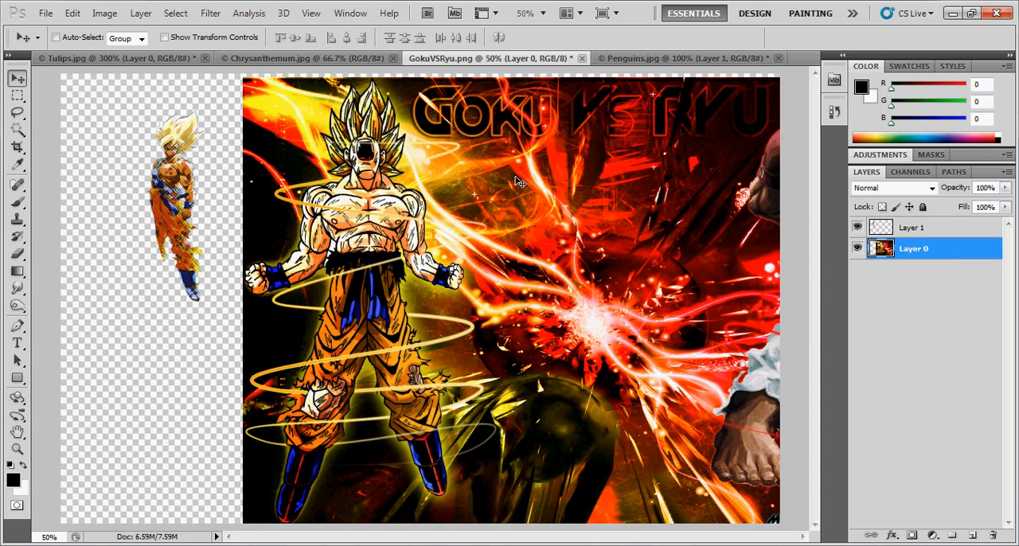
drag(510, 203, 511, 199)
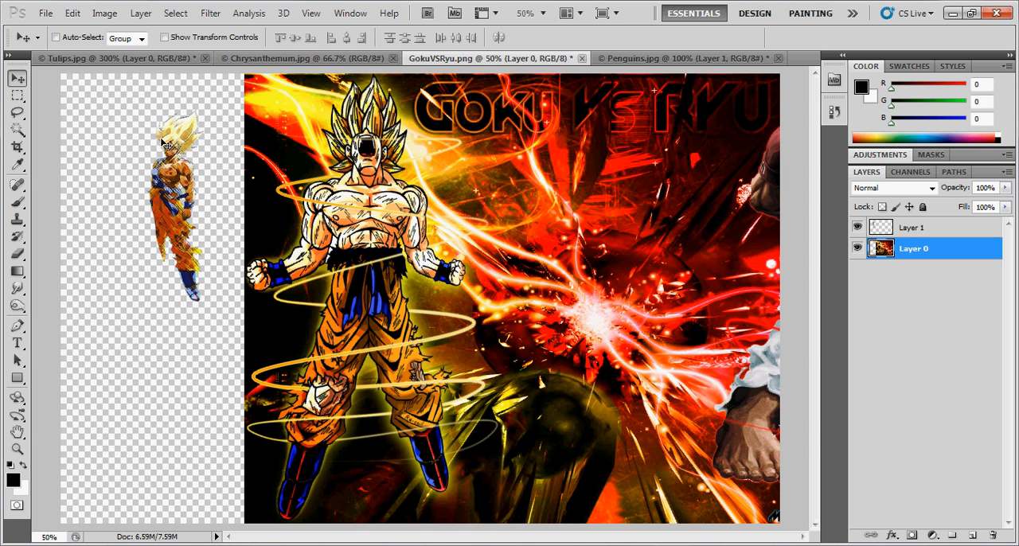
- Create a new document named Untitled-1 with transparent background contents and its dimensions in pixels, 504 by 360
click(45, 15)
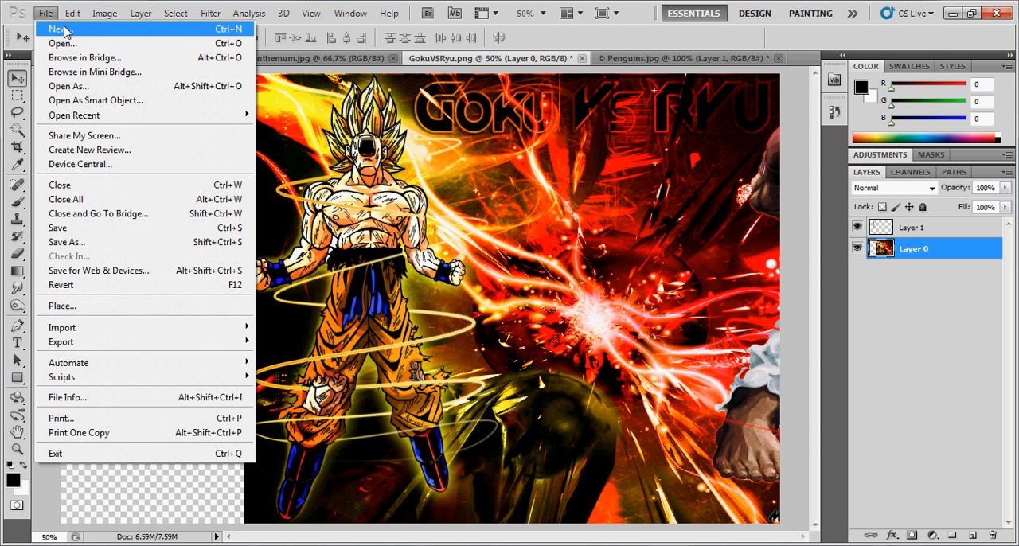
click(67, 30)
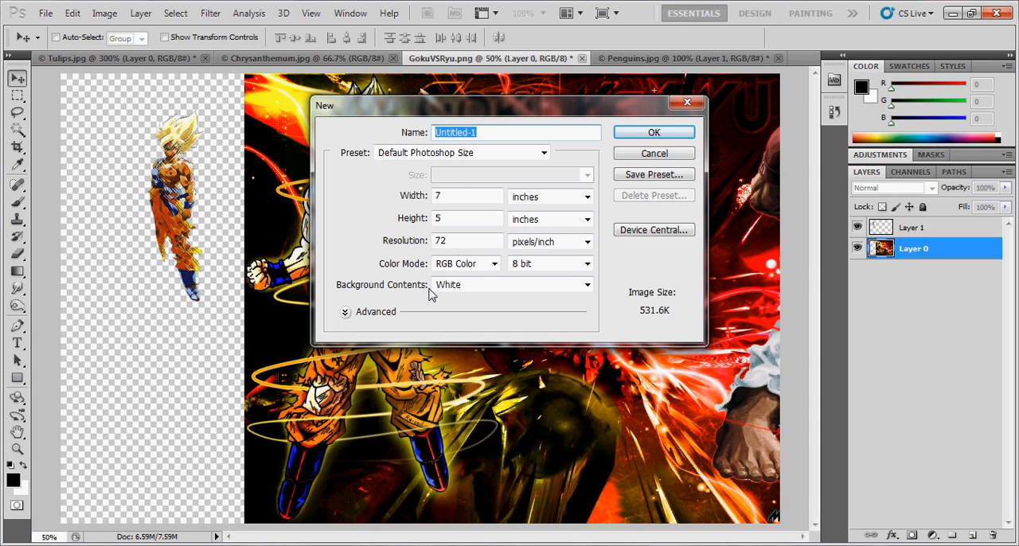
click(588, 288)
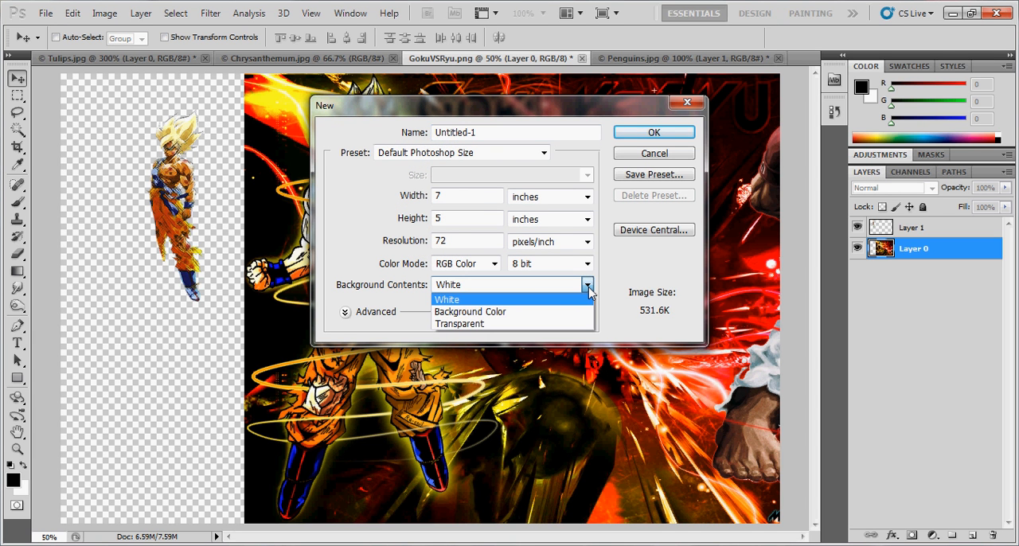
click(486, 324)
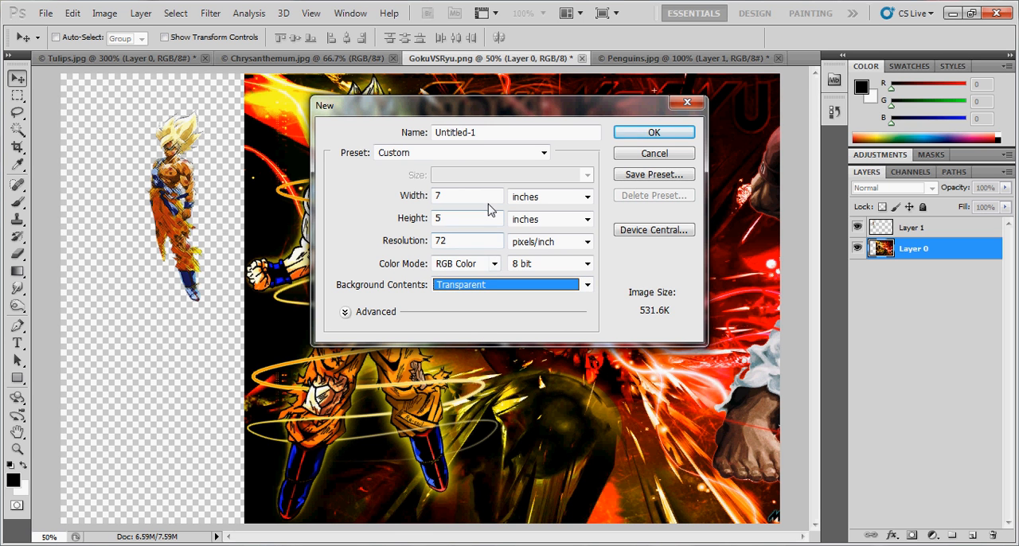
click(589, 198)
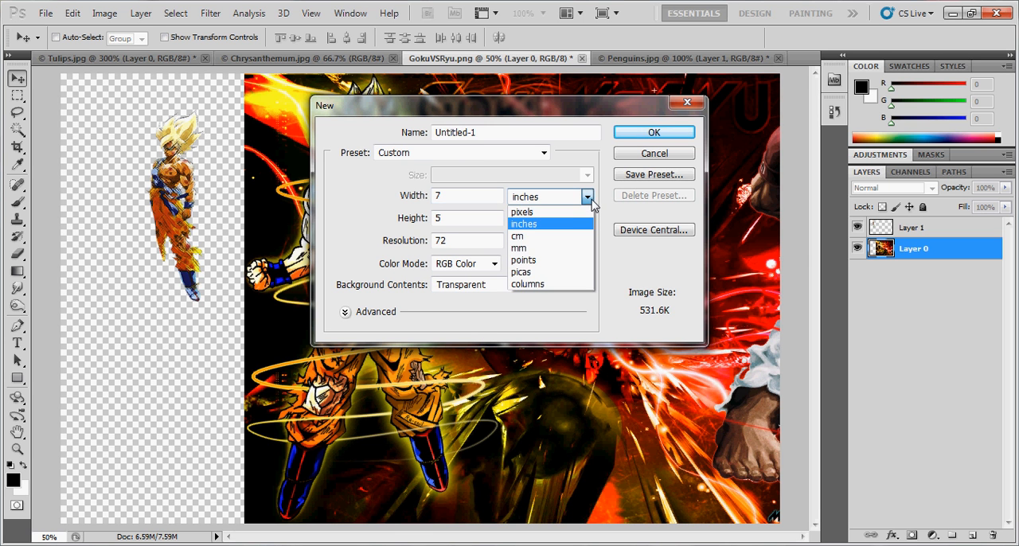
click(563, 213)
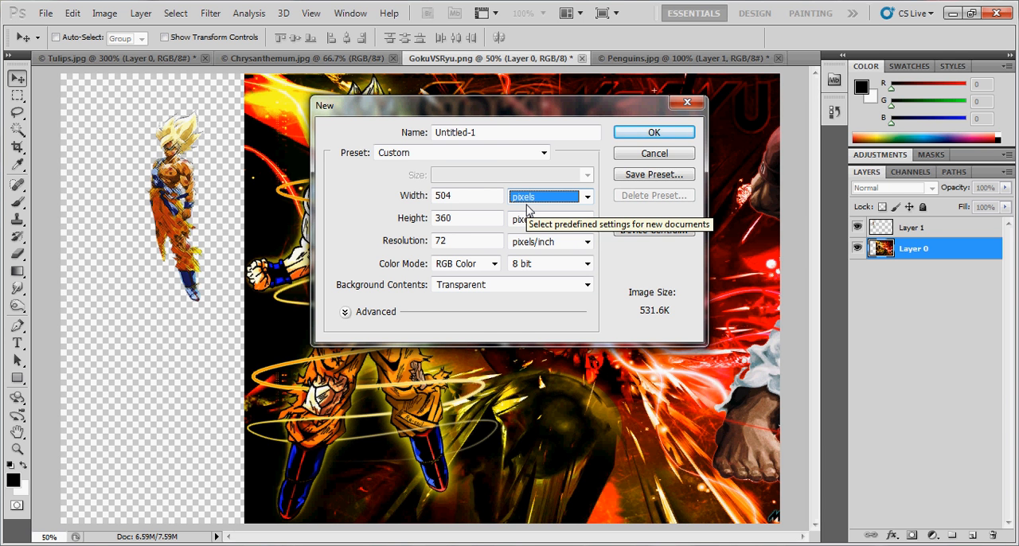
click(653, 132)
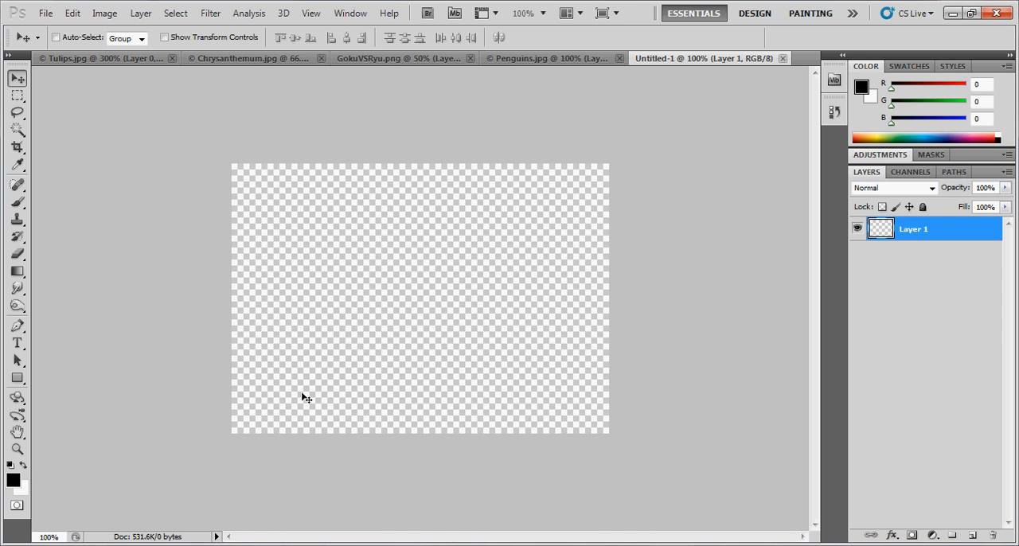
- Copy the Goku layer from Penguins.jpg into Untitled-1 by floating the Penguins.jpg window, and dock that window again
drag(510, 59, 334, 64)
drag(642, 237, 198, 262)
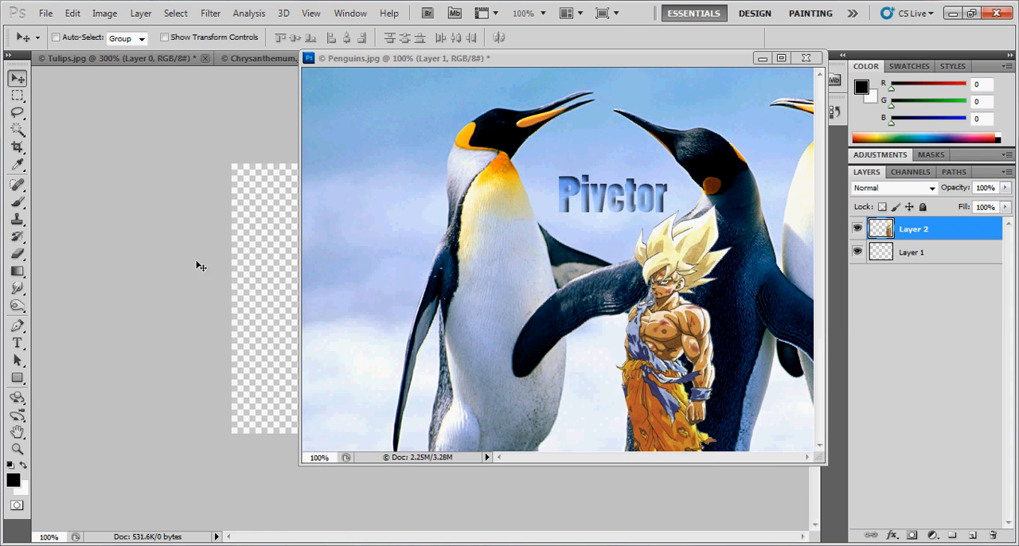
mouse_move(575, 51)
mouse_down()
mouse_move(579, 67)
mouse_move(557, 59)
mouse_up()
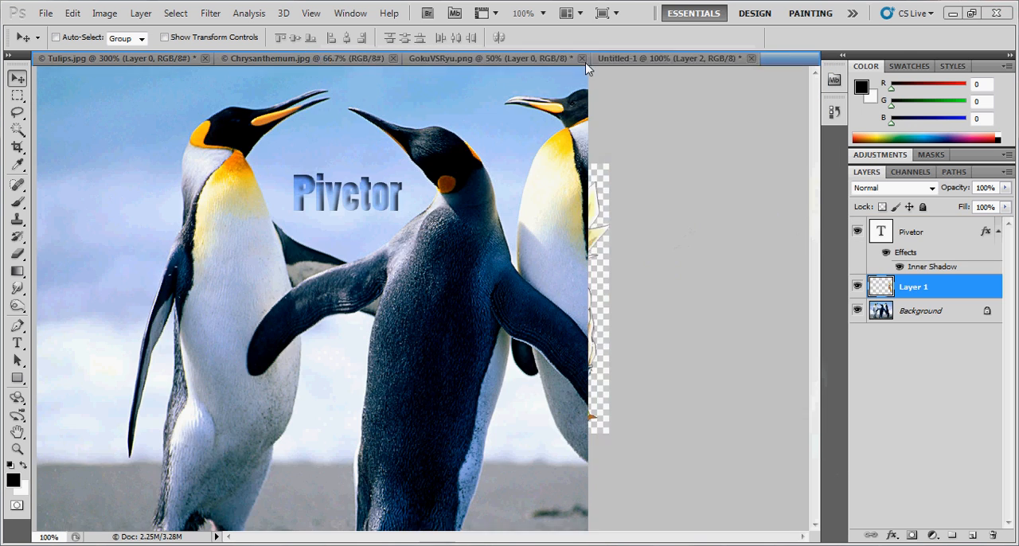
- Move the copied Goku in Untitled-1 to the lower middle of the canvas
click(554, 58)
drag(557, 310, 403, 350)
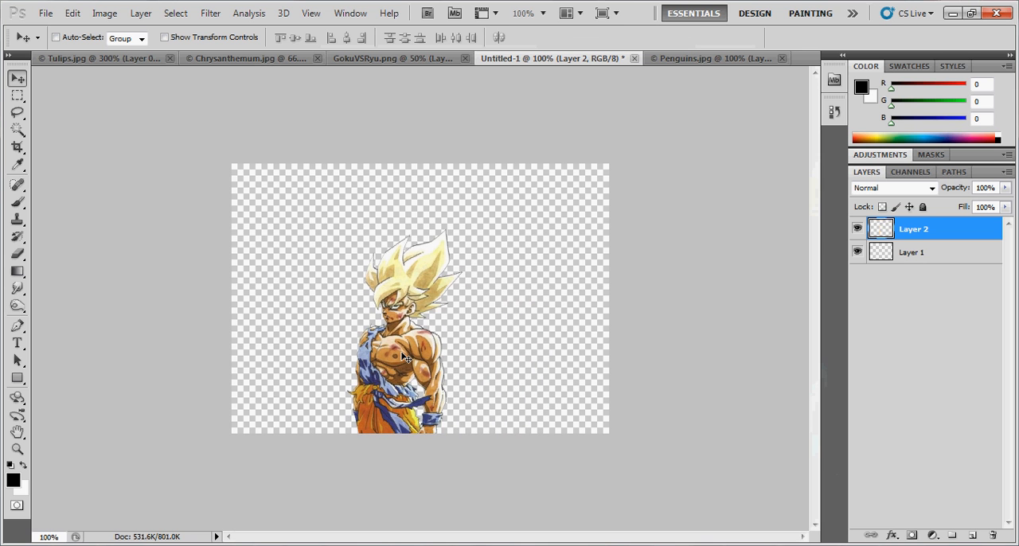
drag(487, 326, 509, 347)
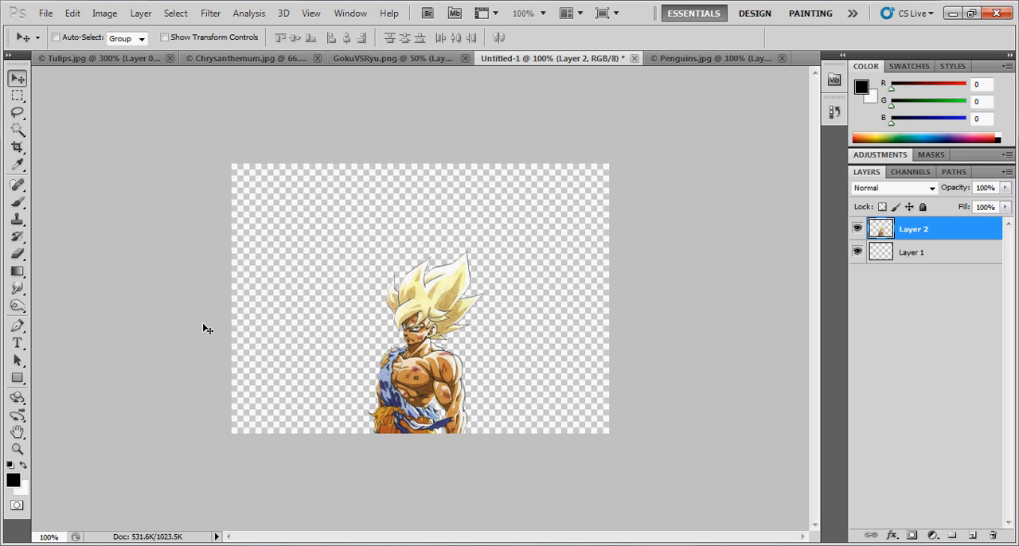
- Switch to GokuVSRyu.png and move the Layer 0 artwork back so it fills the whole canvas
click(406, 60)
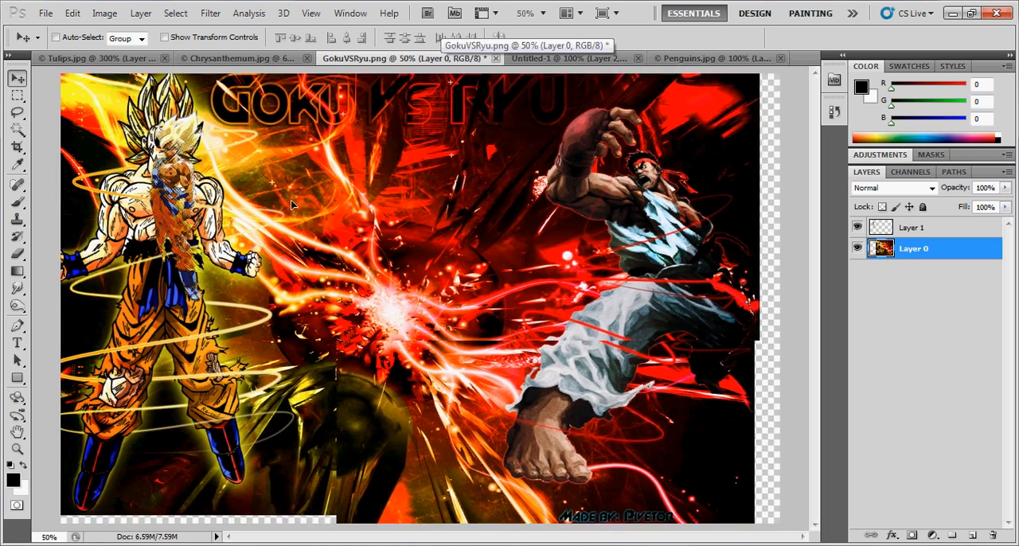
drag(290, 200, 315, 209)
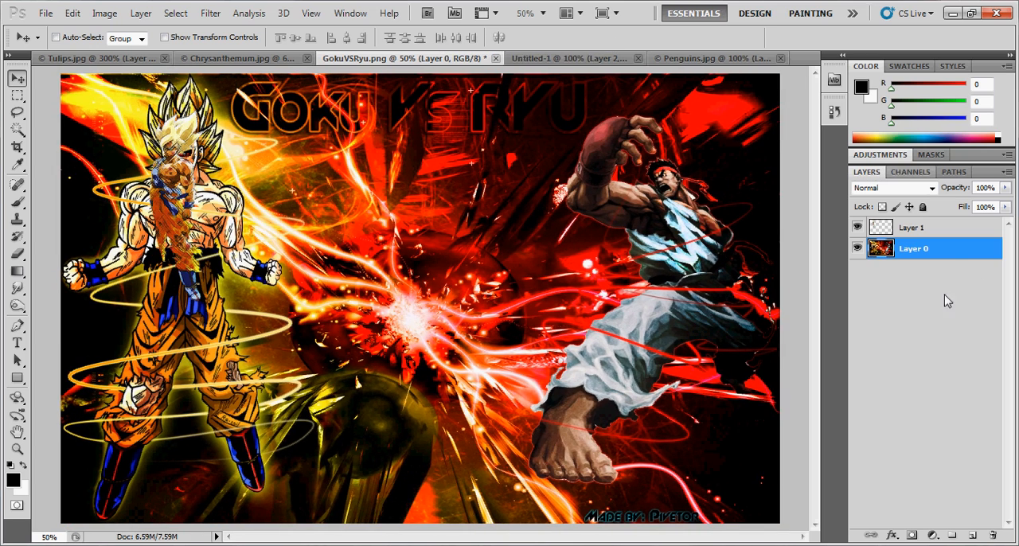
- Try a blue foreground color with B at 255, and return the color to black with R, G and B at 0
drag(893, 125, 1016, 128)
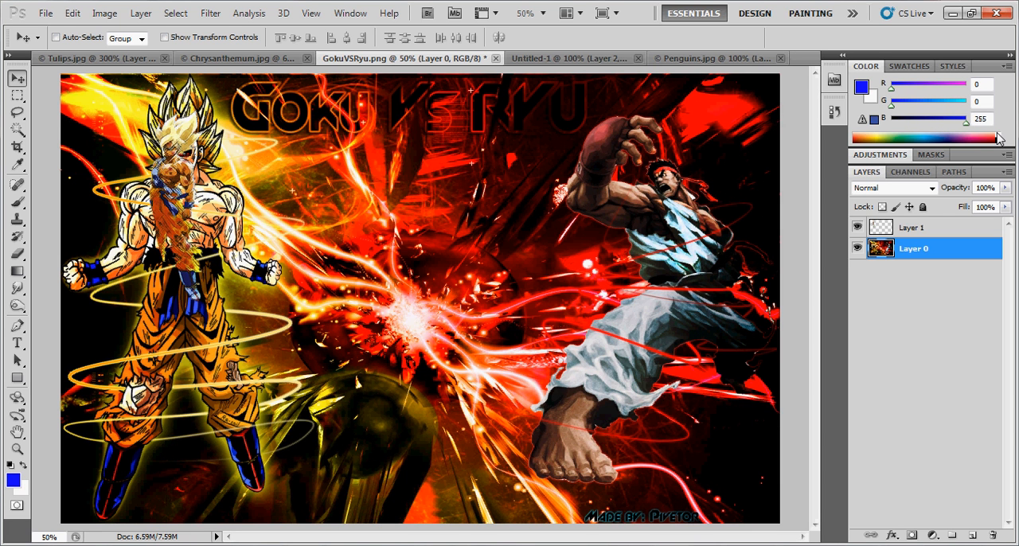
drag(894, 88, 847, 102)
drag(967, 88, 891, 89)
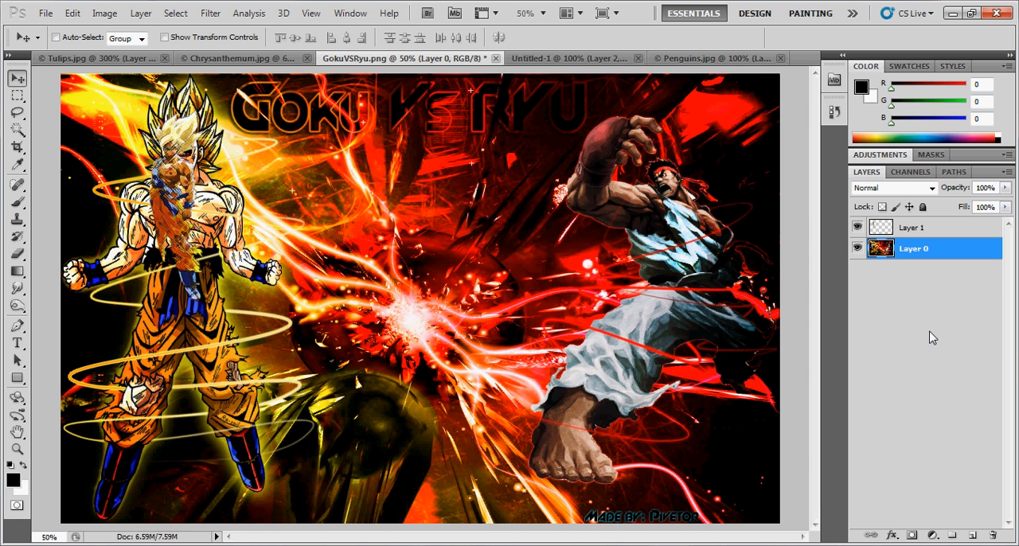
- Move the small Goku on Layer 1 away from the large Goku to the area just beside Ryu's raised fist
click(960, 231)
drag(277, 168, 613, 219)
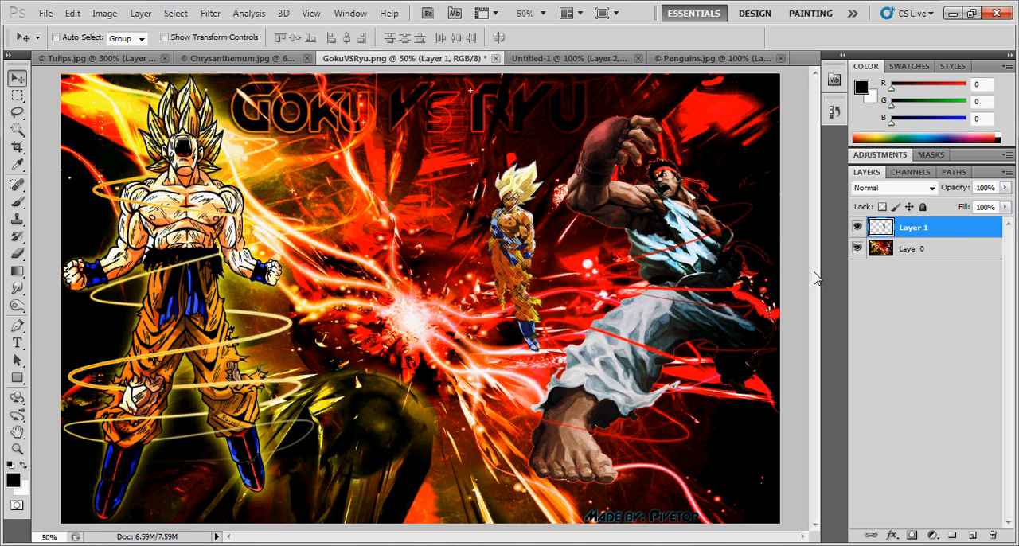
drag(567, 259, 580, 244)
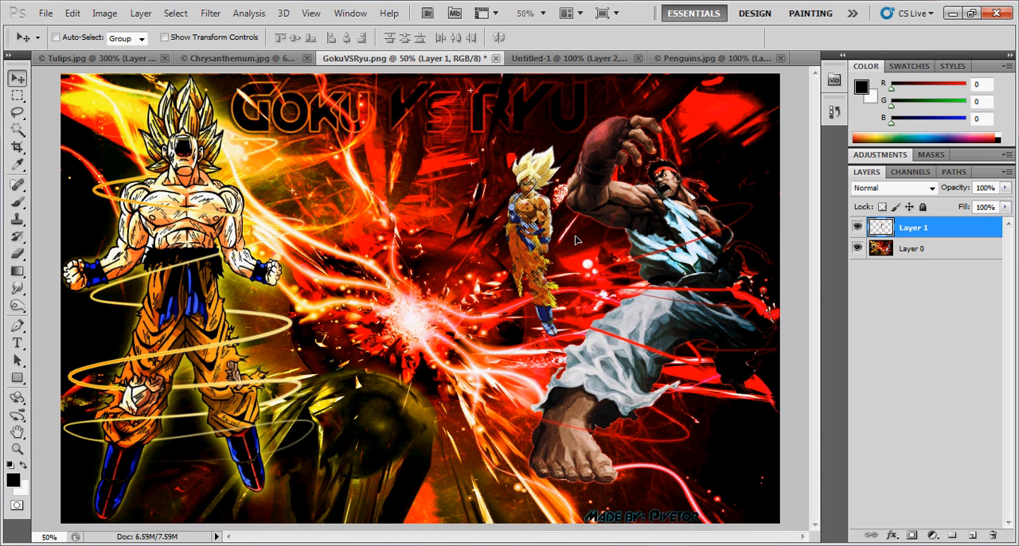
- Preview blend modes such as Lighten, Linear Dodge (Add) and Overlay on Layer 1, and set it back to Normal
click(928, 191)
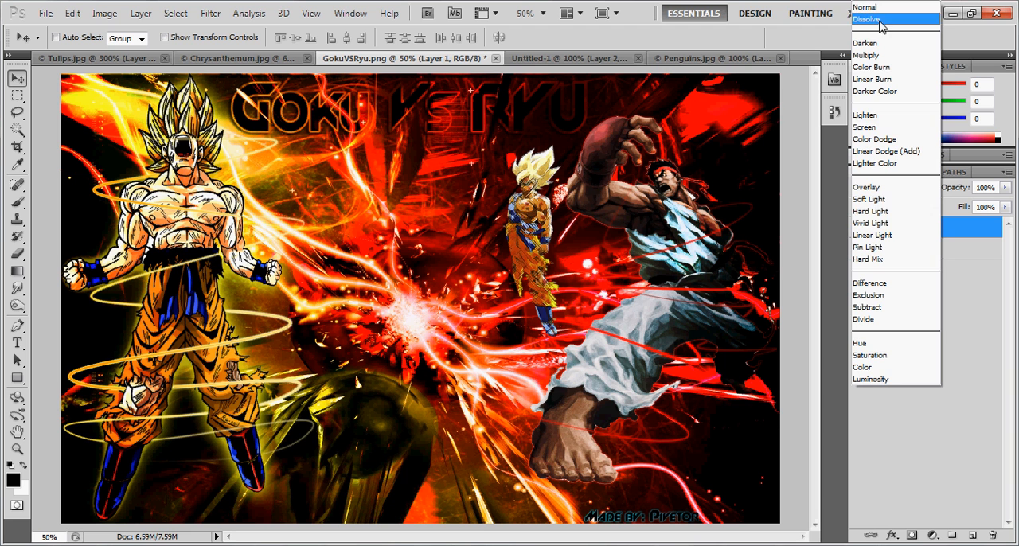
click(889, 115)
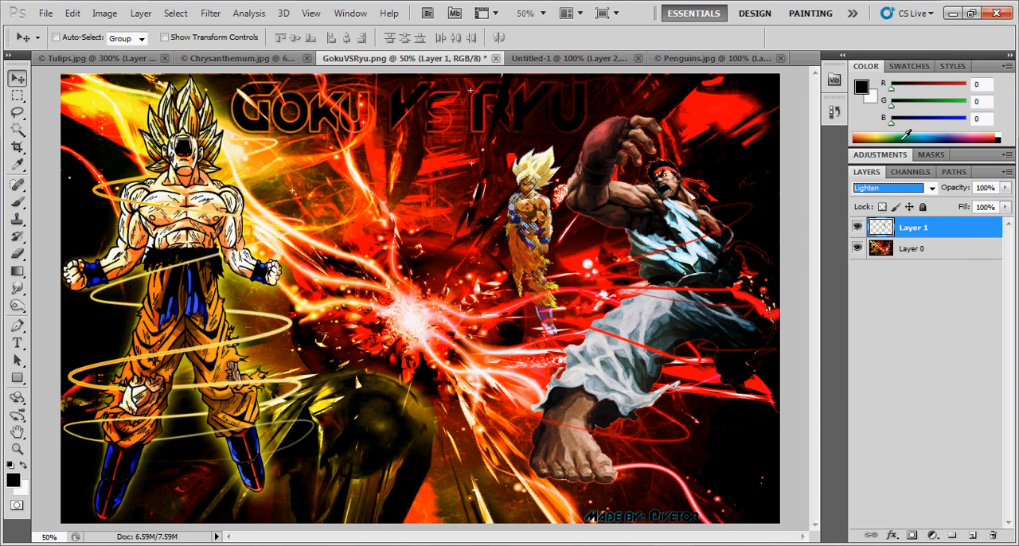
key(Down)
key(Down)
key(Down)
key(Down)
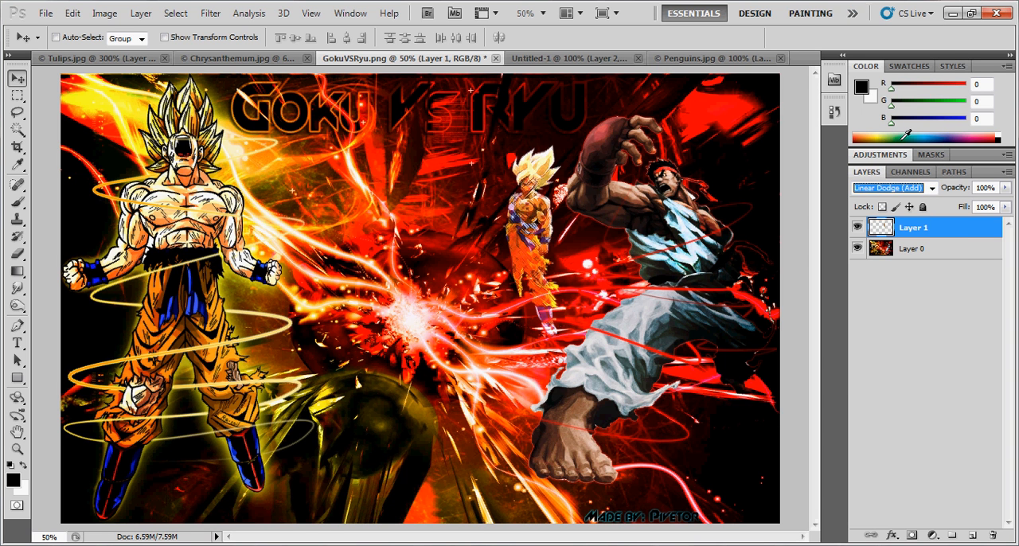
key(Down)
key(Down)
key(Up)
key(Up)
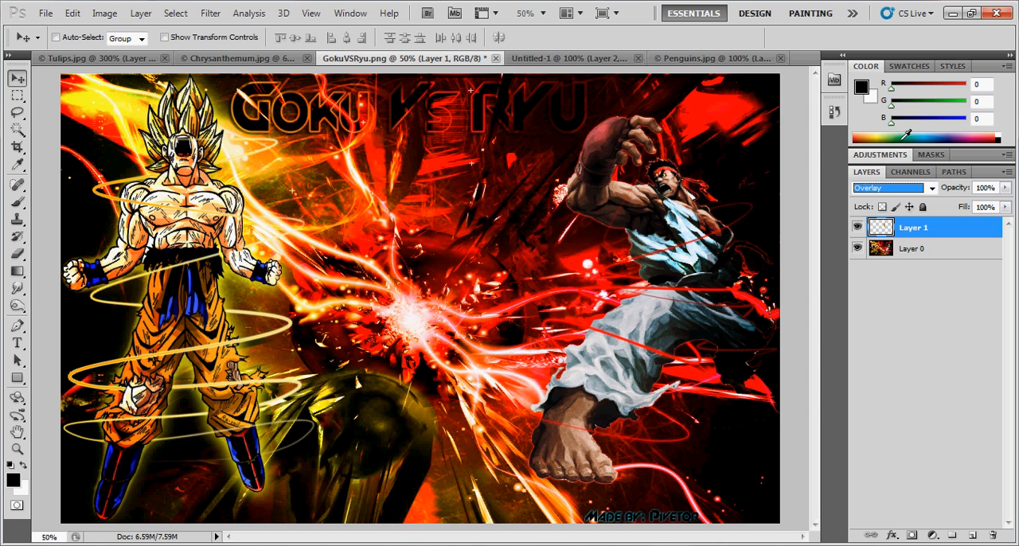
key(Down)
key(Up)
key(Up)
key(Up)
key(Up)
key(Up)
key(Up)
key(Up)
key(Up)
key(Up)
key(Up)
key(Up)
key(Up)
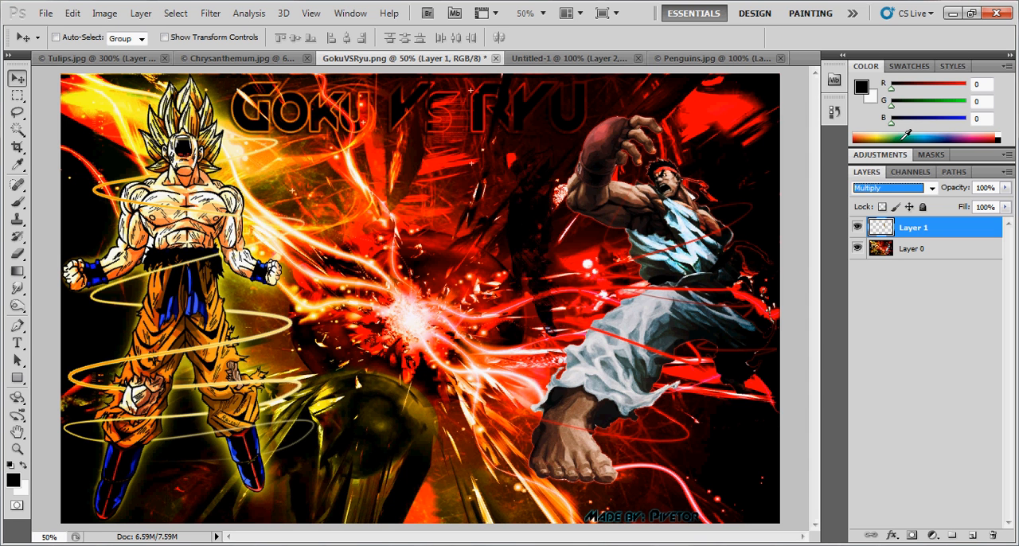
- Look at the opacity and fill sliders for Layer 1, and deselect all layers
click(1006, 188)
mouse_move(1005, 204)
mouse_down()
mouse_move(953, 209)
mouse_move(1005, 207)
mouse_up()
click(945, 343)
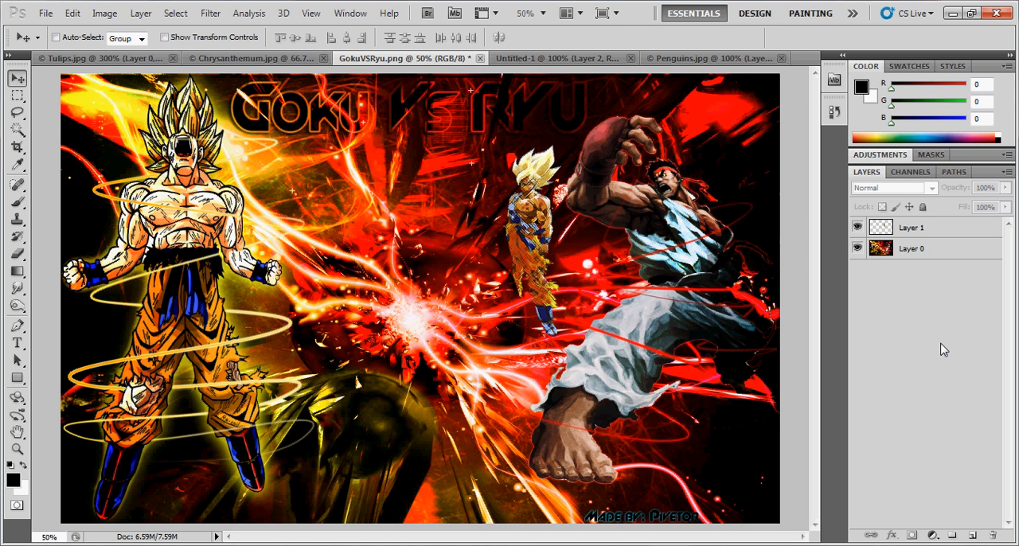
- Add a new empty layer above Layer 1 and delete it again
click(974, 538)
right_click(951, 230)
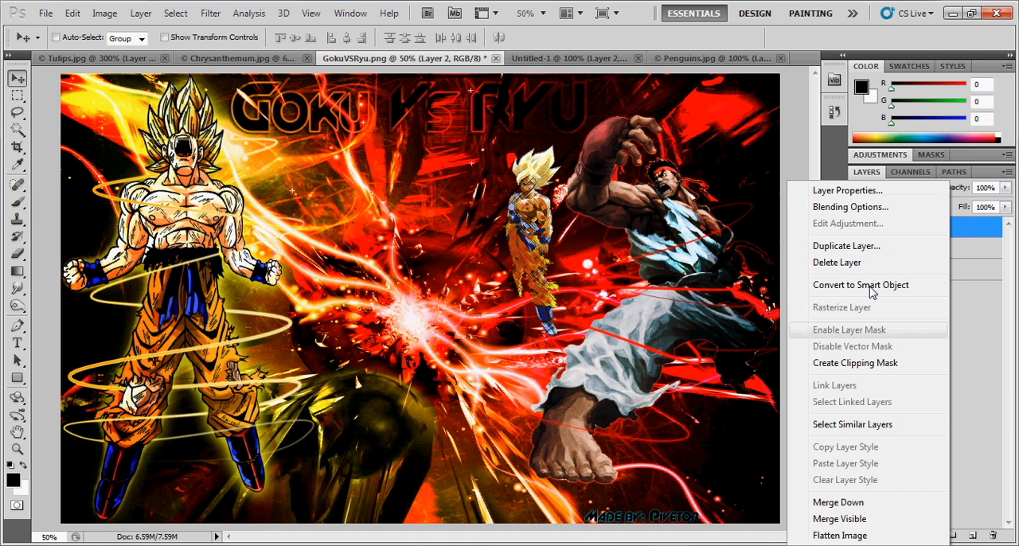
click(856, 264)
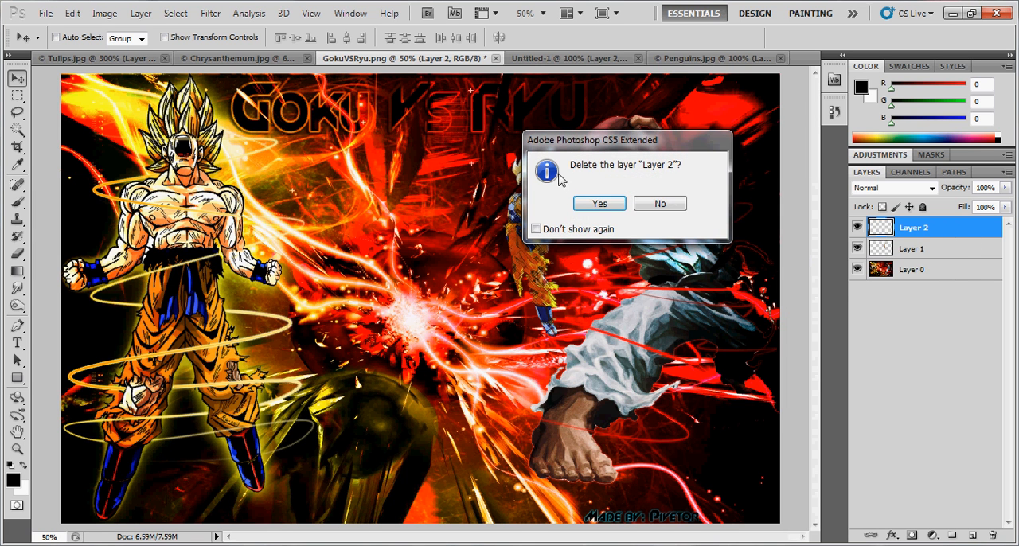
click(600, 204)
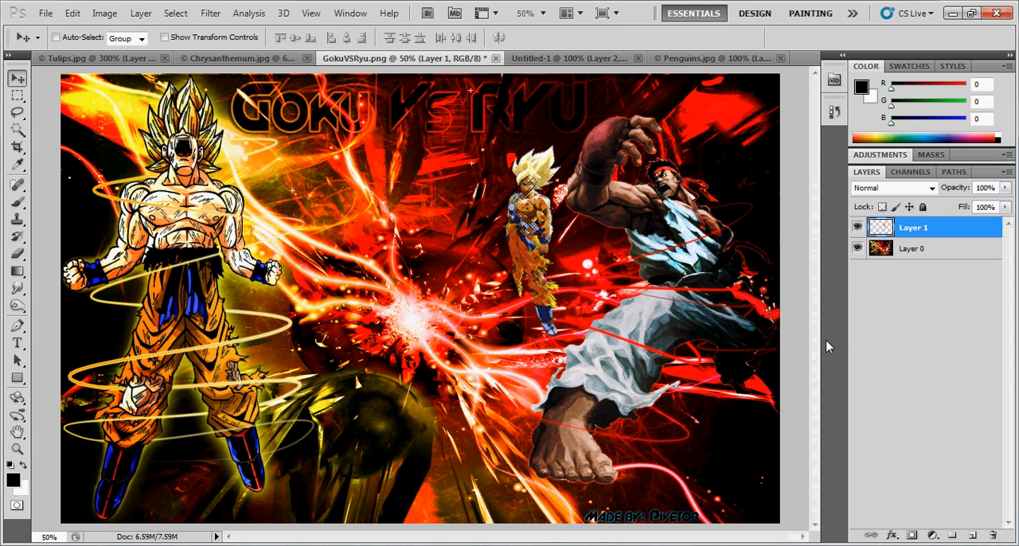